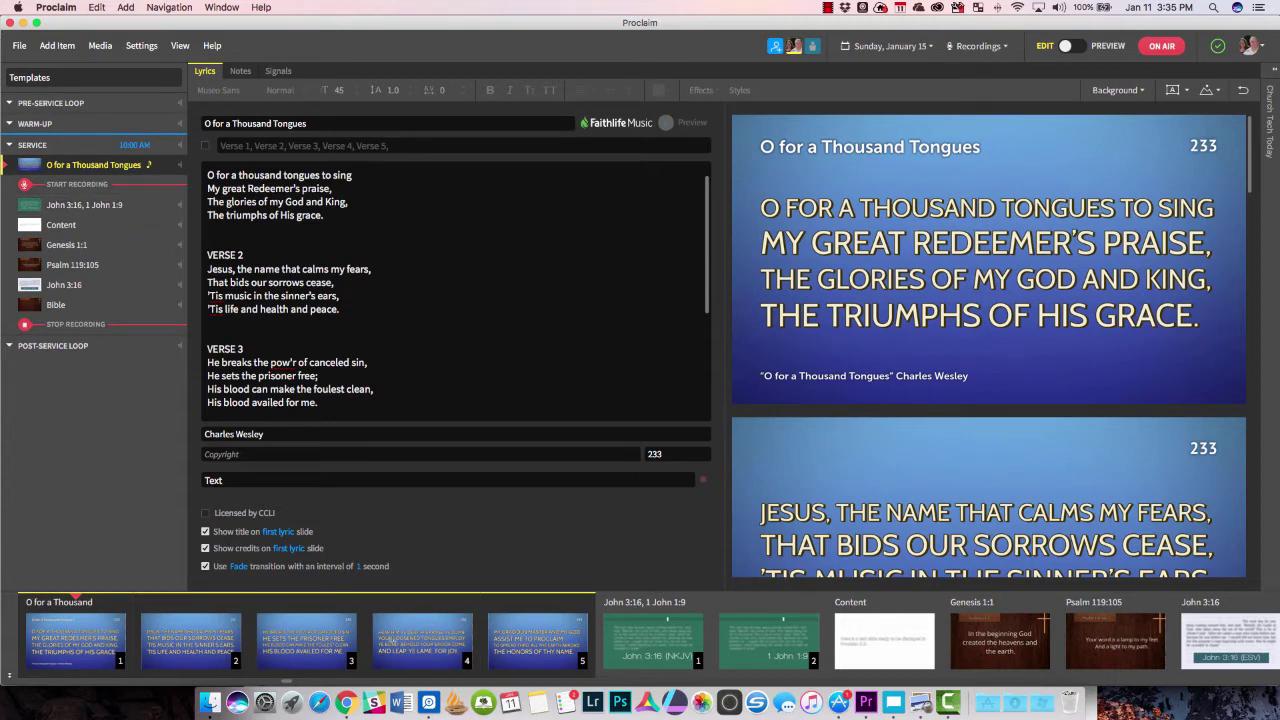
Add a blank Bible item to the service after the song O for a Thousand Tongues.
click(57, 45)
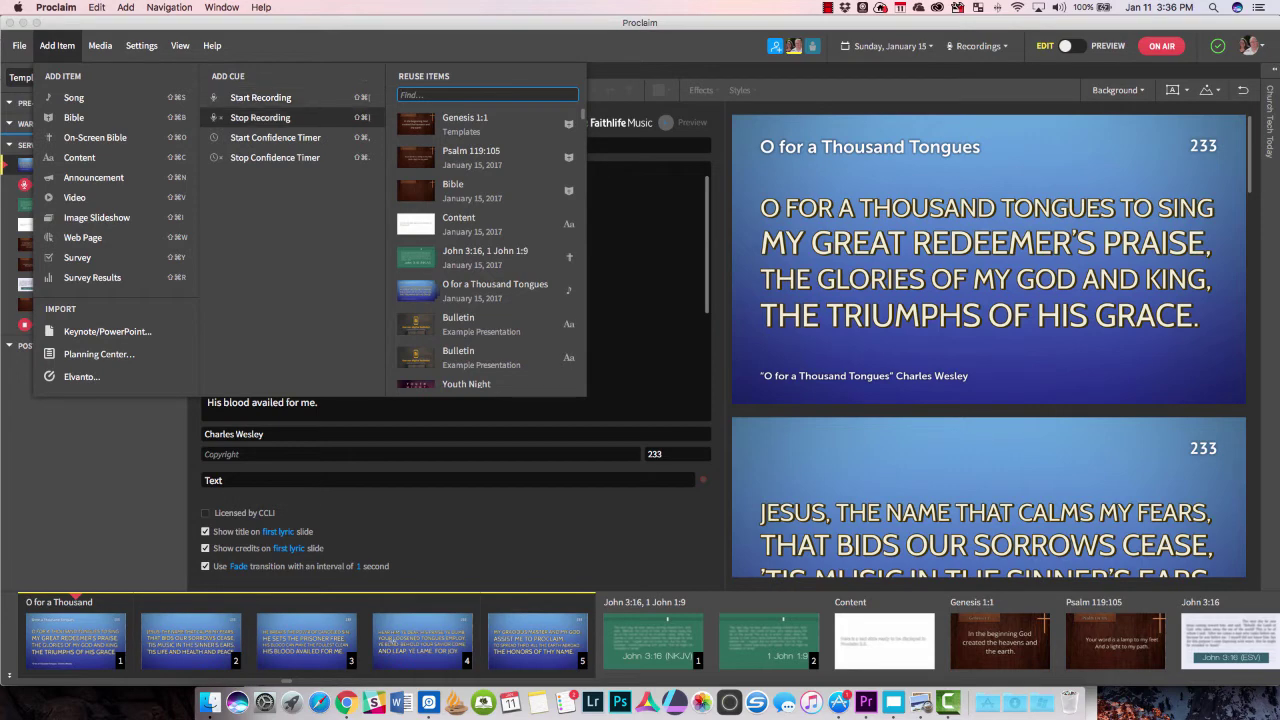
key(Return)
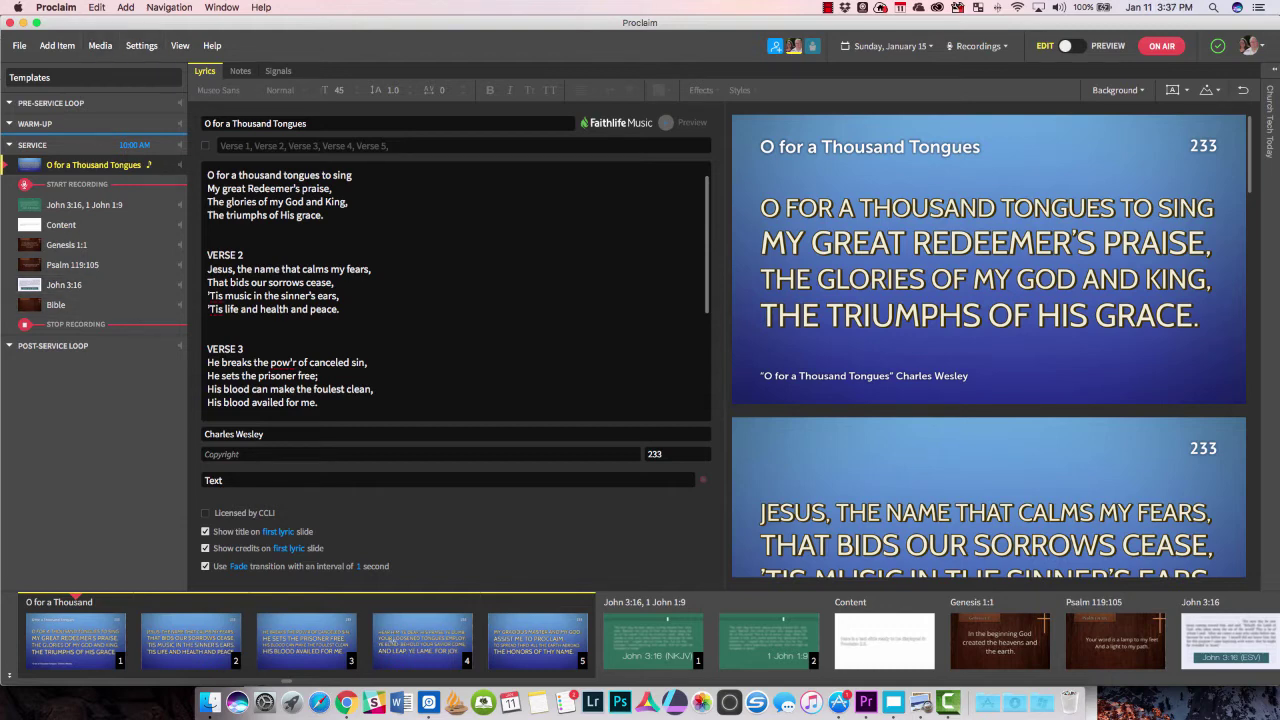
click(57, 45)
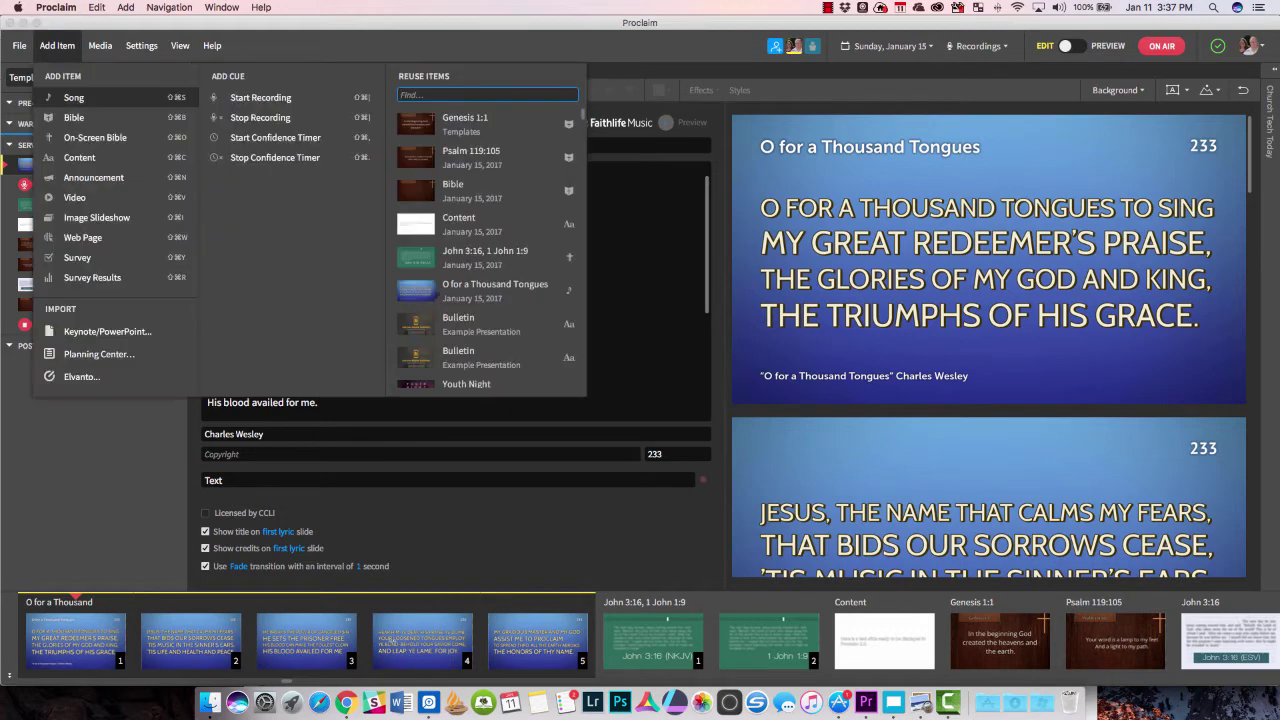
click(74, 117)
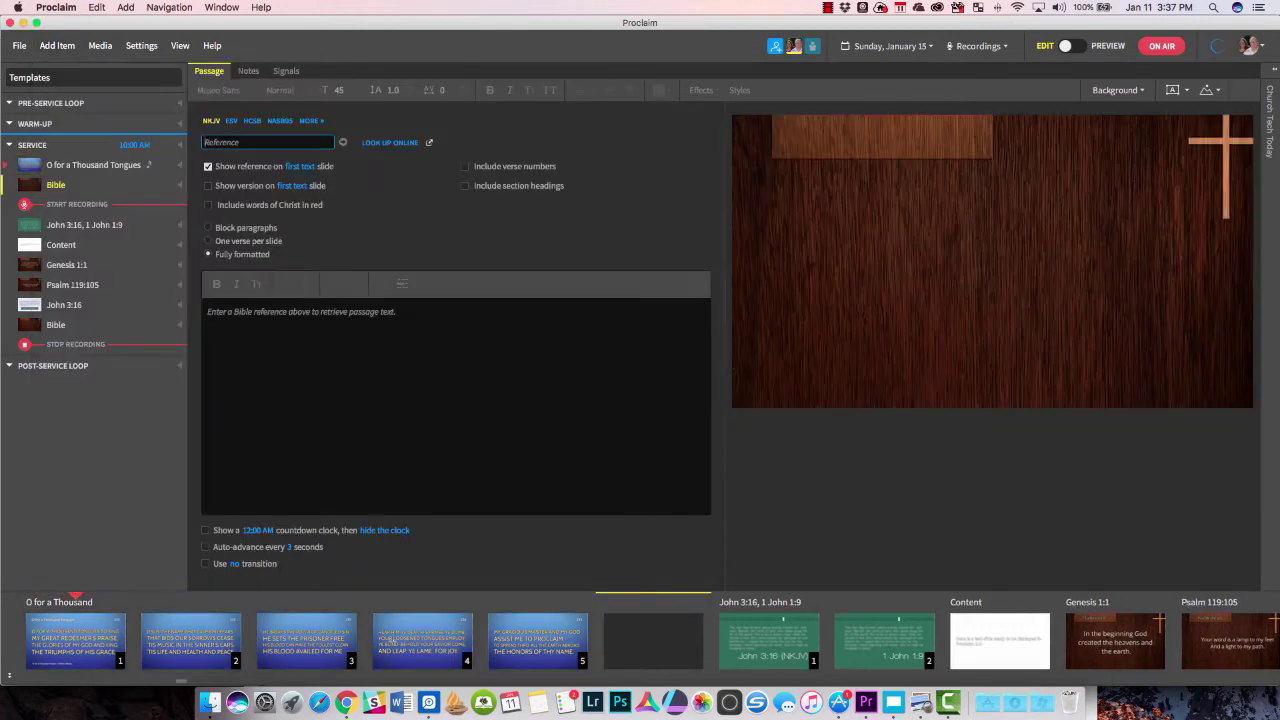
Add a song item titled Amazing Grace and load its lyrics from the Amazing Grace entry in Faithlife Hymnbase.
click(57, 46)
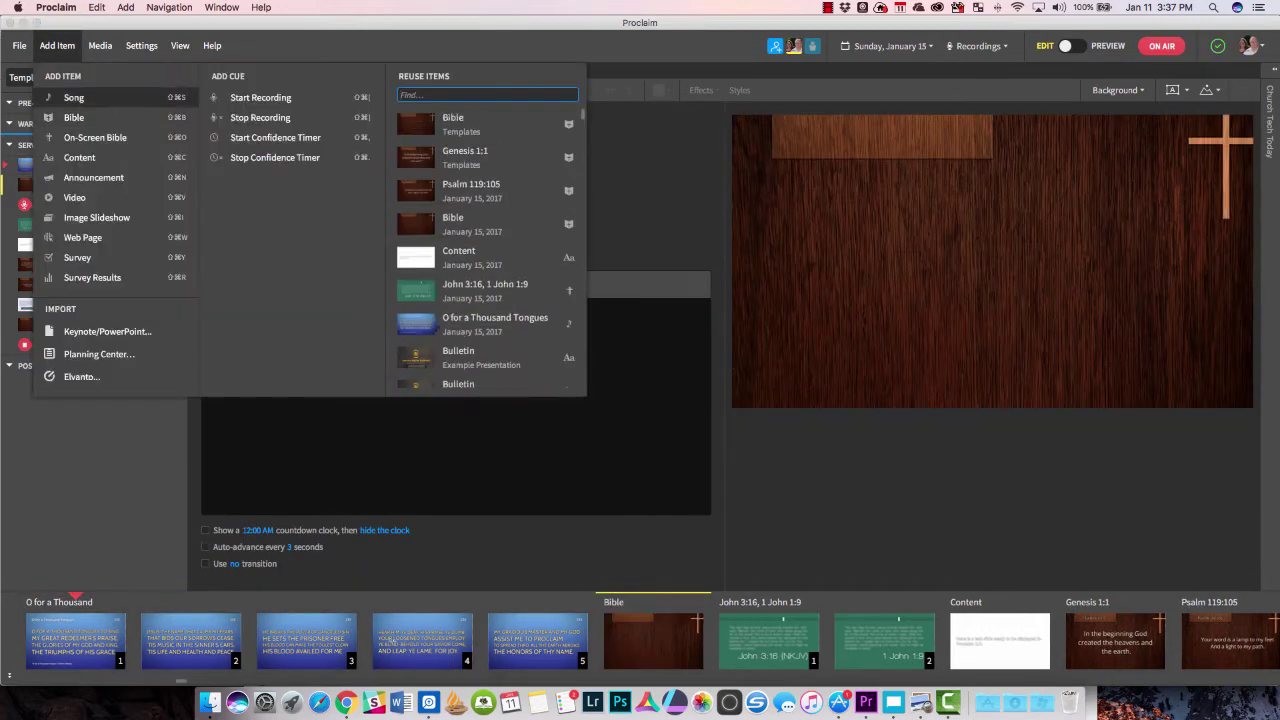
click(74, 97)
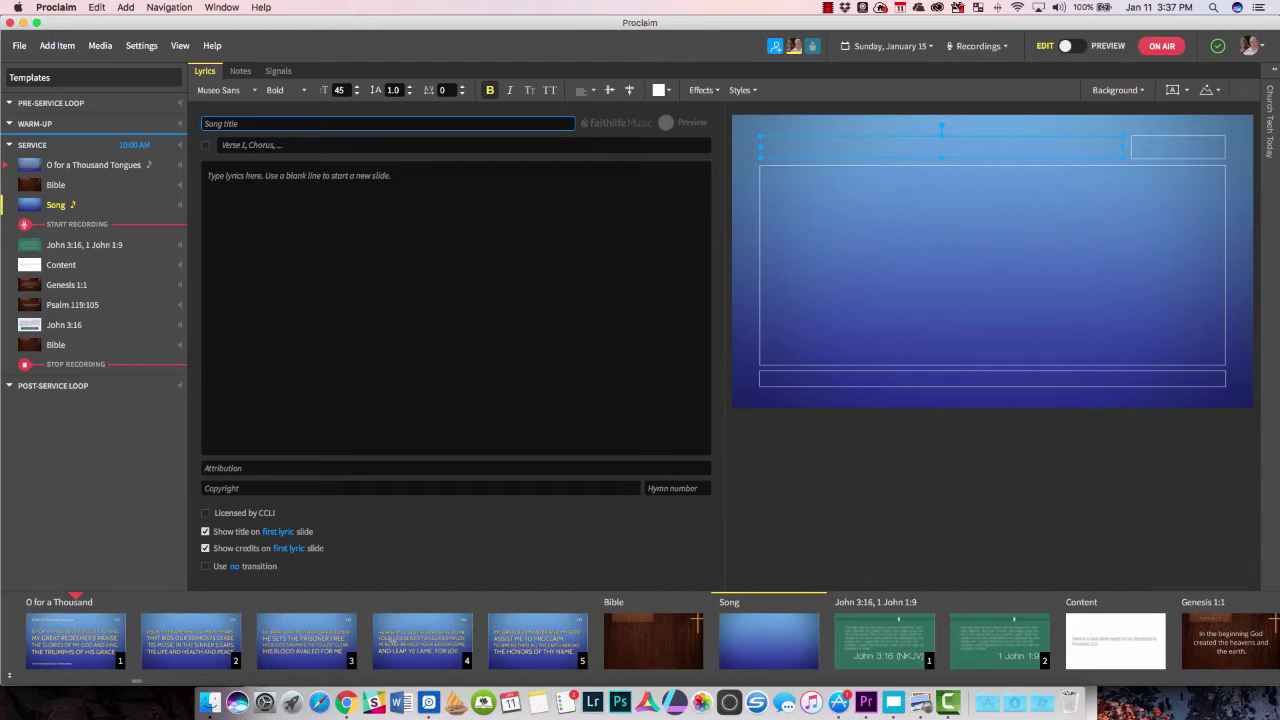
text(Amazing Grace)
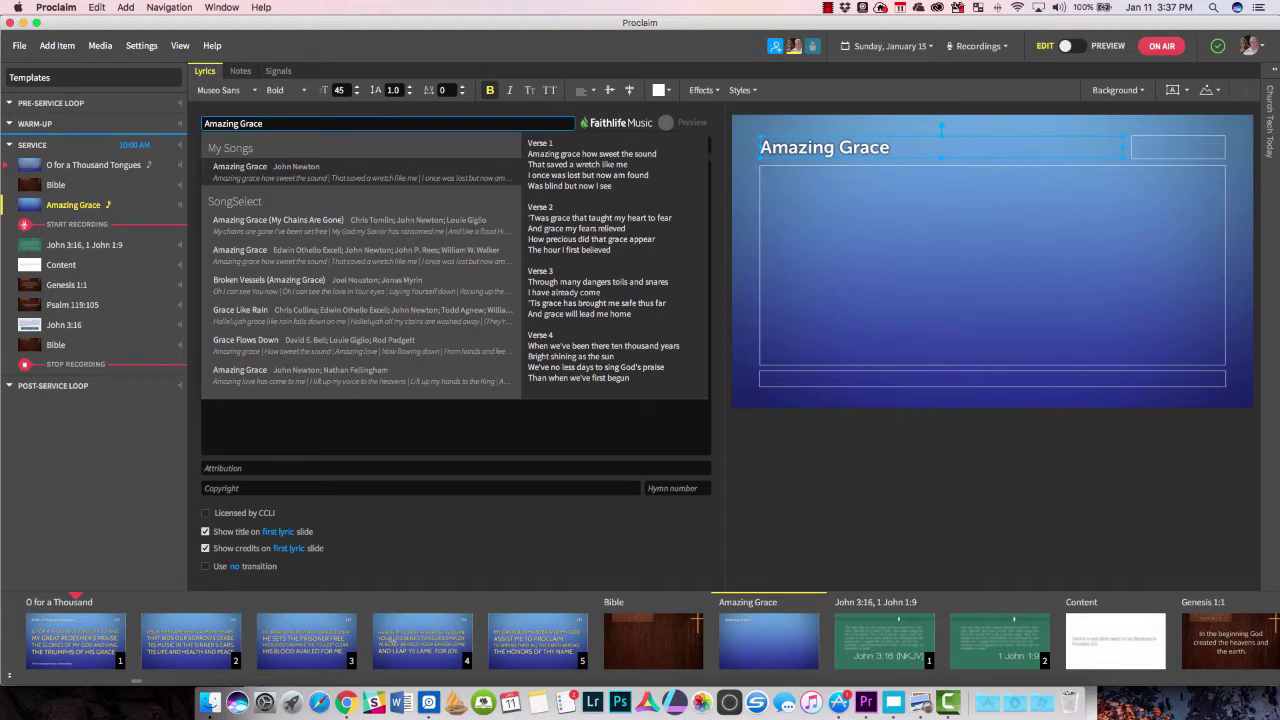
key(Down)
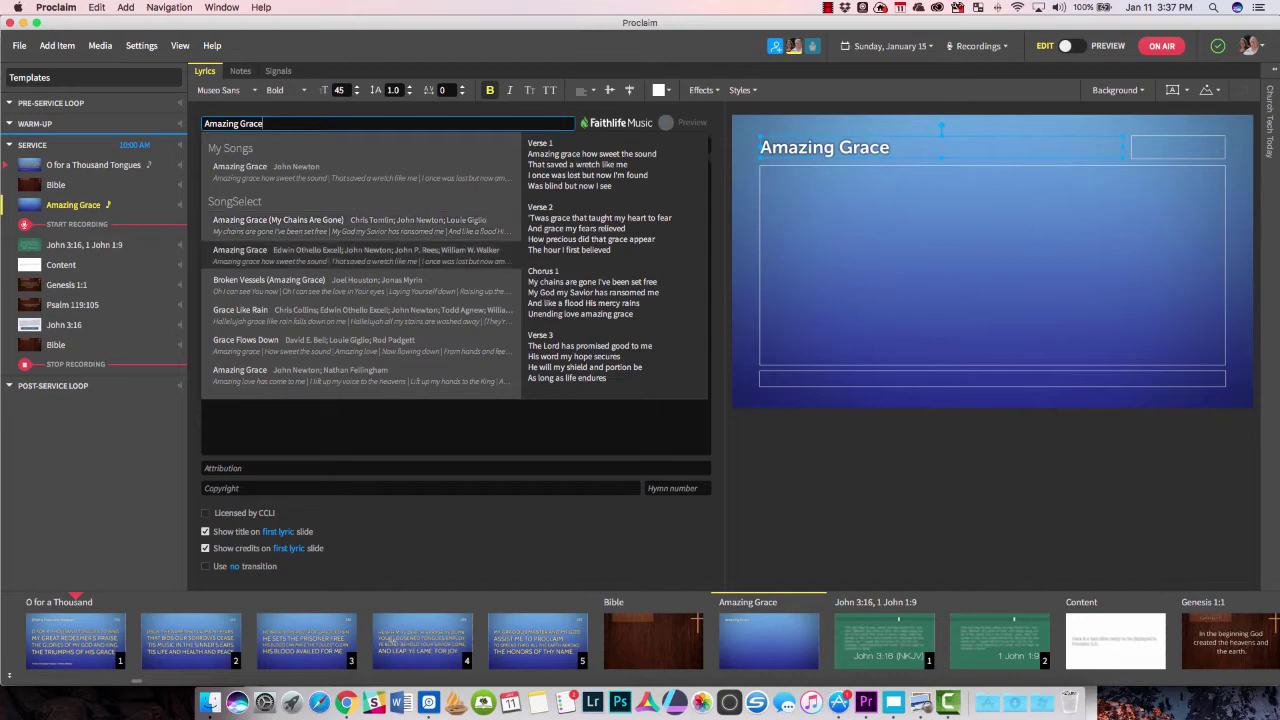
scroll(361, 284, down, 3)
scroll(360, 265, down, 1)
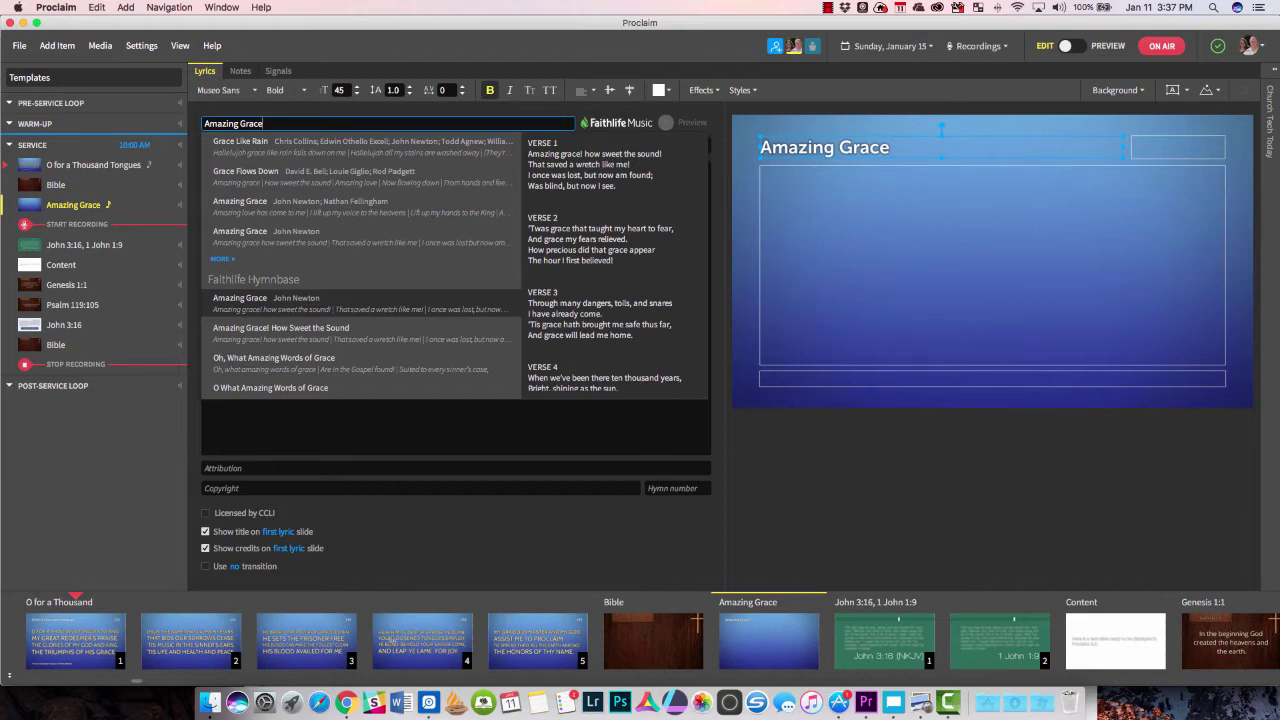
key(Return)
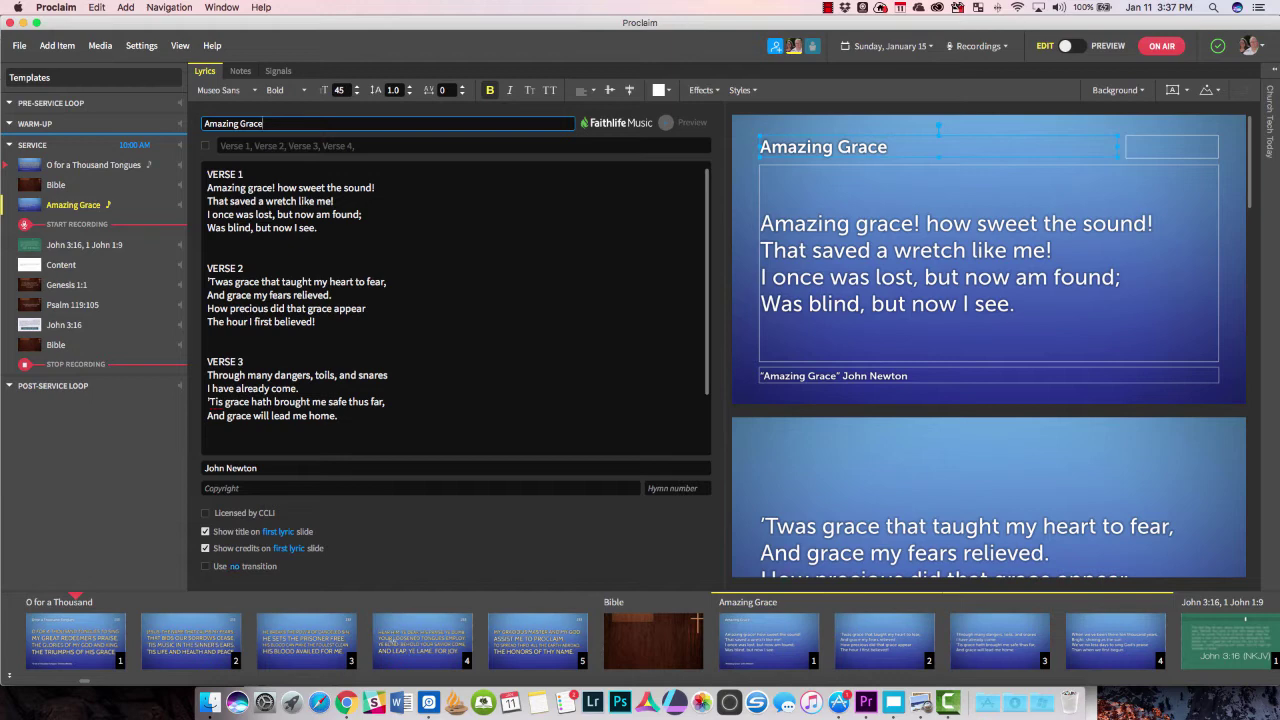
Give the Amazing Grace slides a Page transition and set the hymn number to 399.
click(205, 566)
click(234, 566)
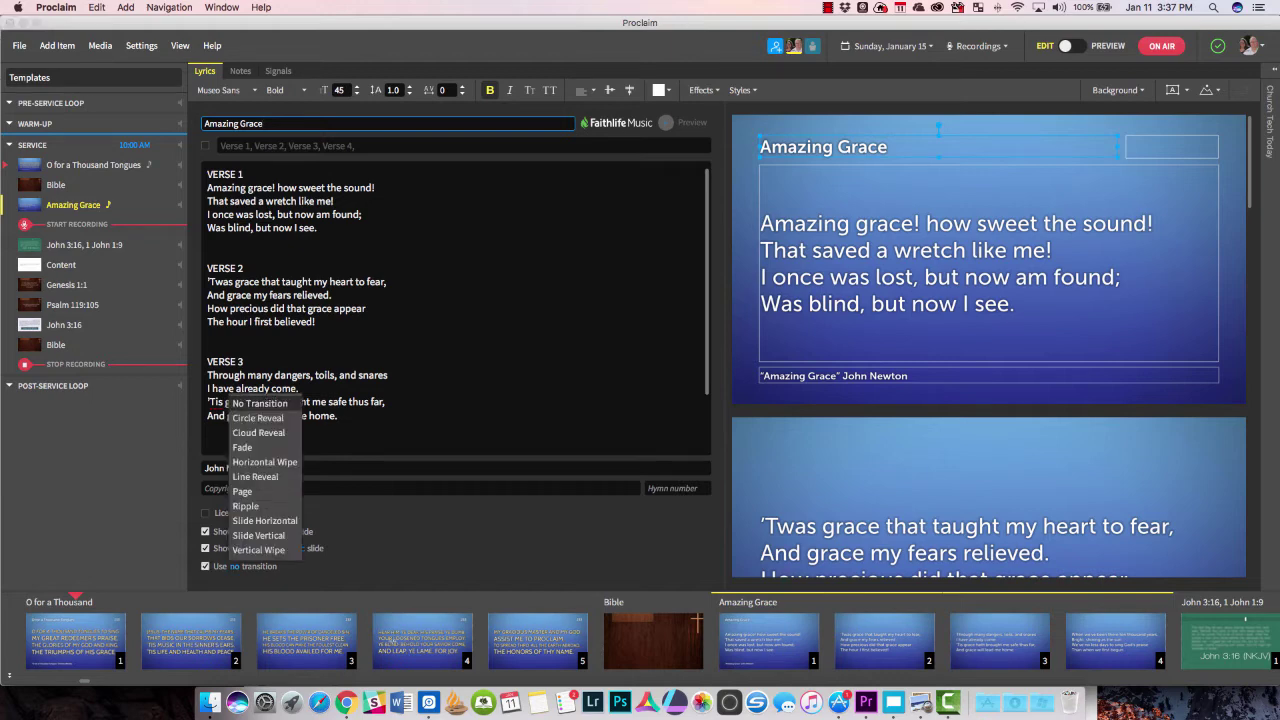
click(245, 493)
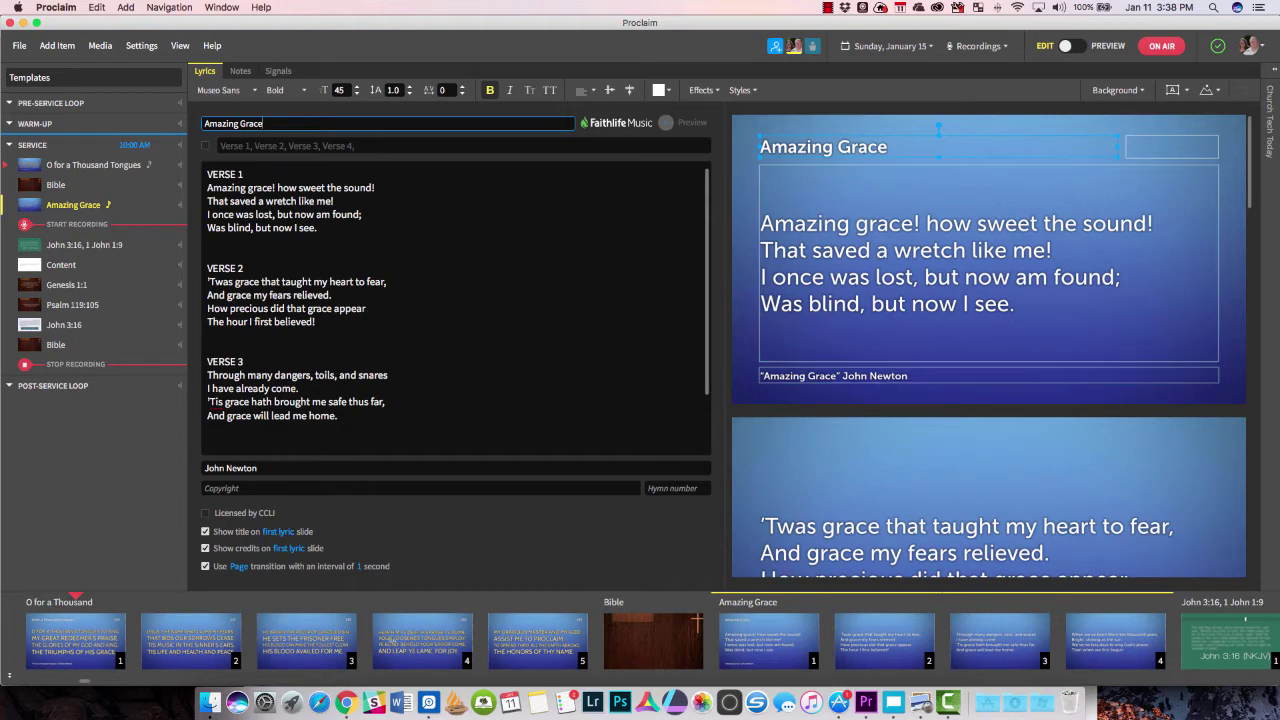
click(1172, 147)
text(399)
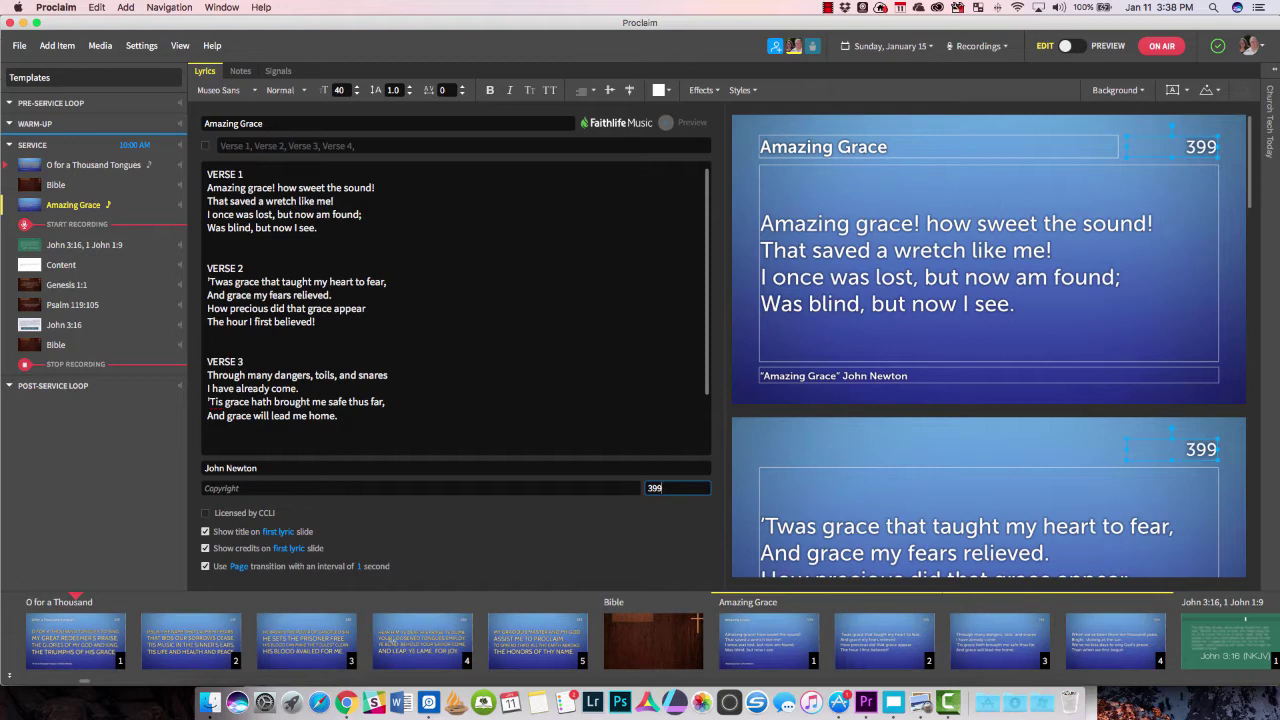
Enable the custom verse order for Amazing Grace and remove Verse 3 from it.
click(205, 146)
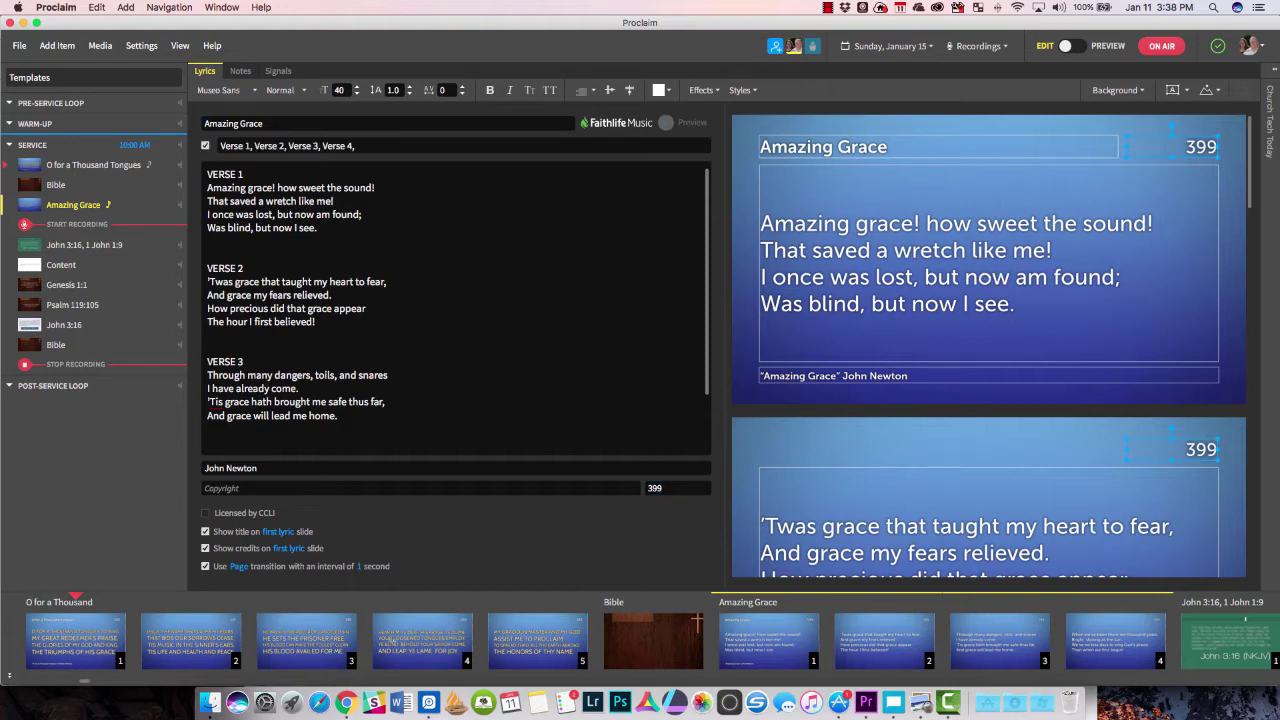
click(323, 146)
key(BackSpace)
key(BackSpace)
key(BackSpace)
key(BackSpace)
key(BackSpace)
key(BackSpace)
key(BackSpace)
key(BackSpace)
key(BackSpace)
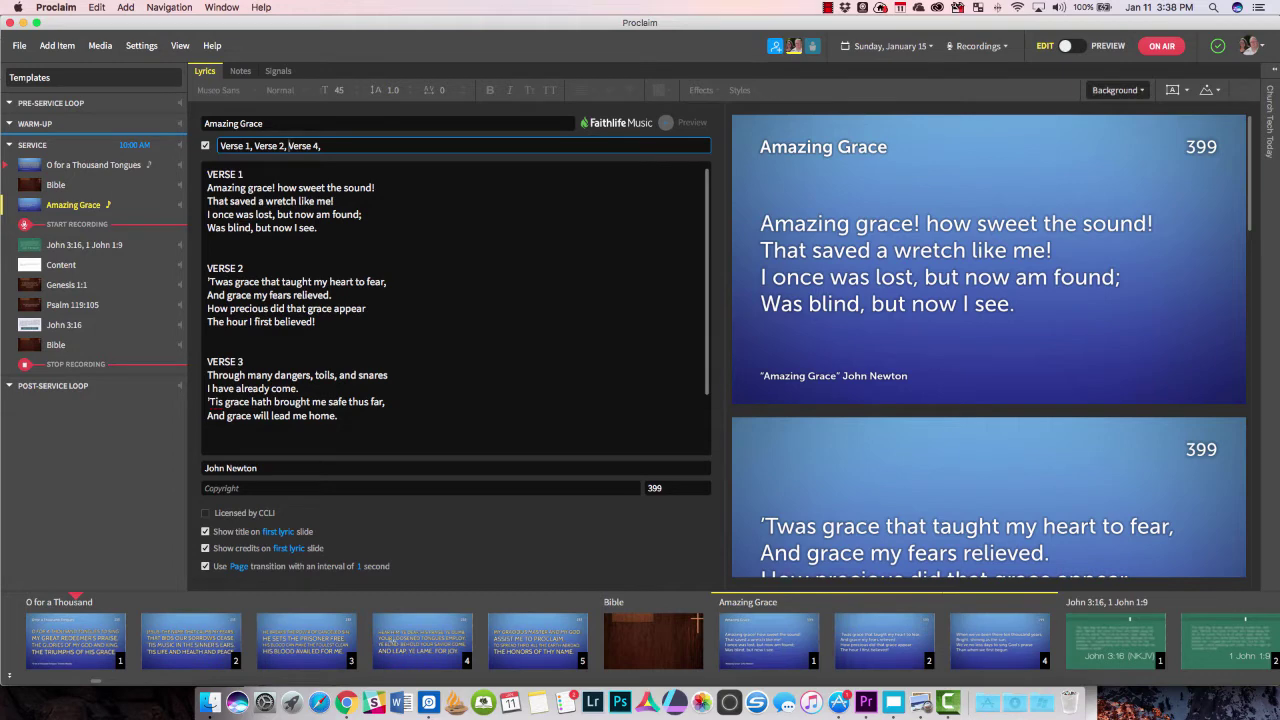
Change the song's slide background to the dark textured image.
click(1117, 90)
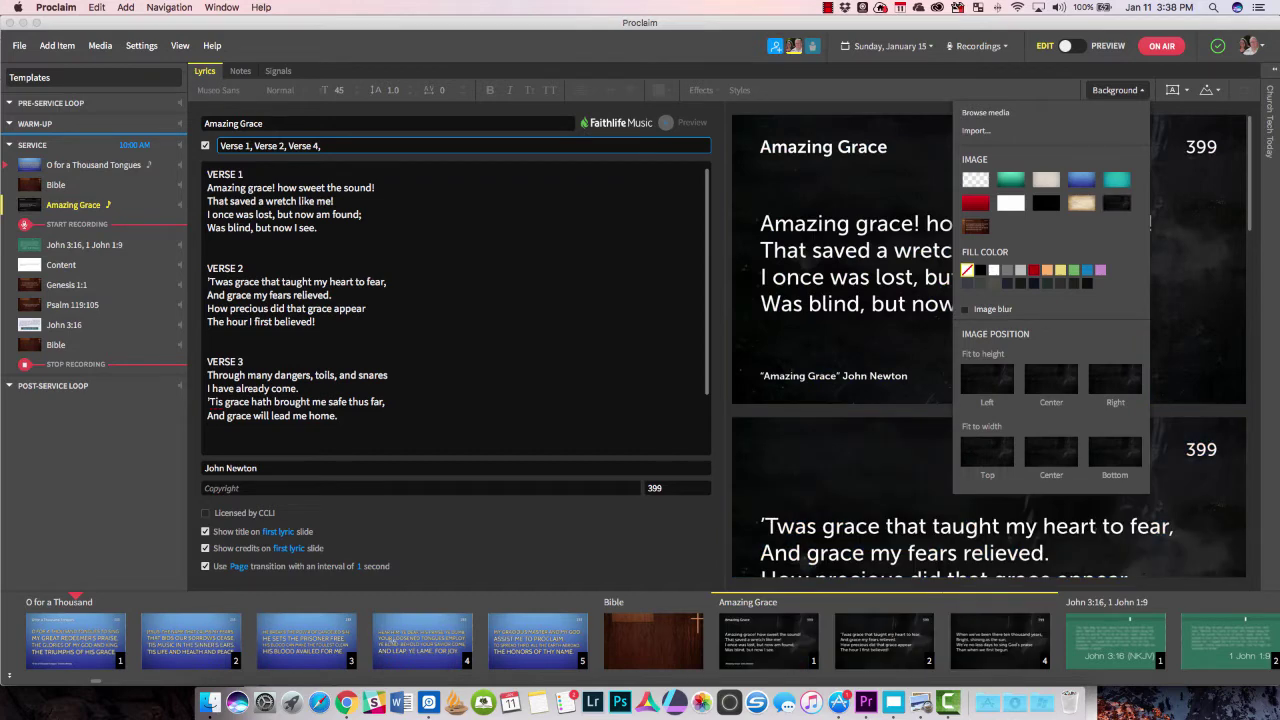
click(900, 250)
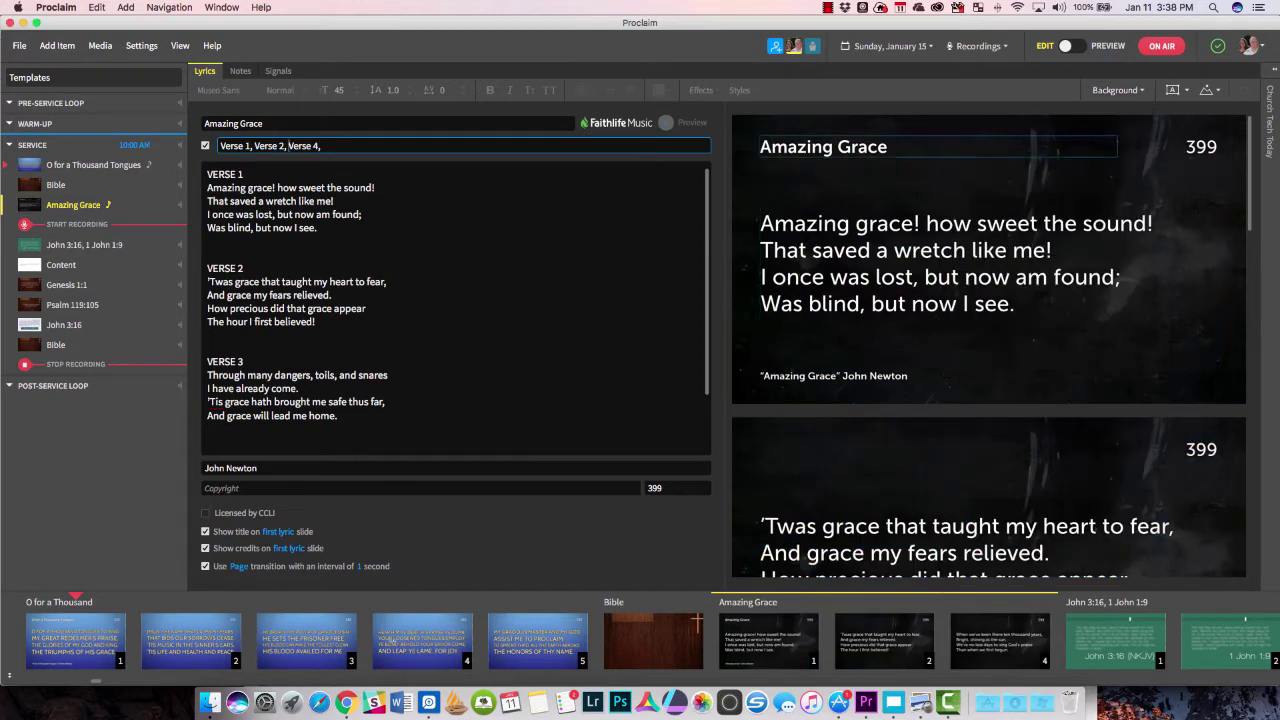
Place the Downloads image "Reuse Proclaim items for templates" on the first song slide and move it to the slide's upper-left corner.
click(209, 702)
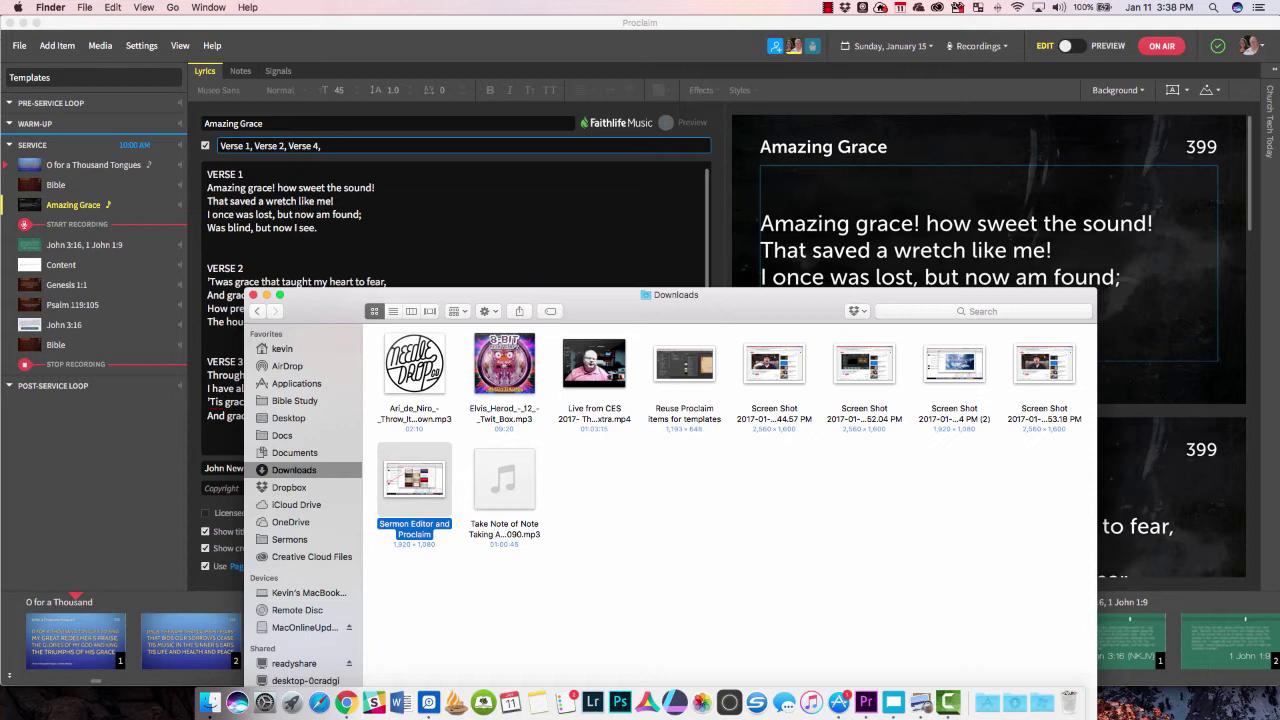
drag(684, 365, 874, 240)
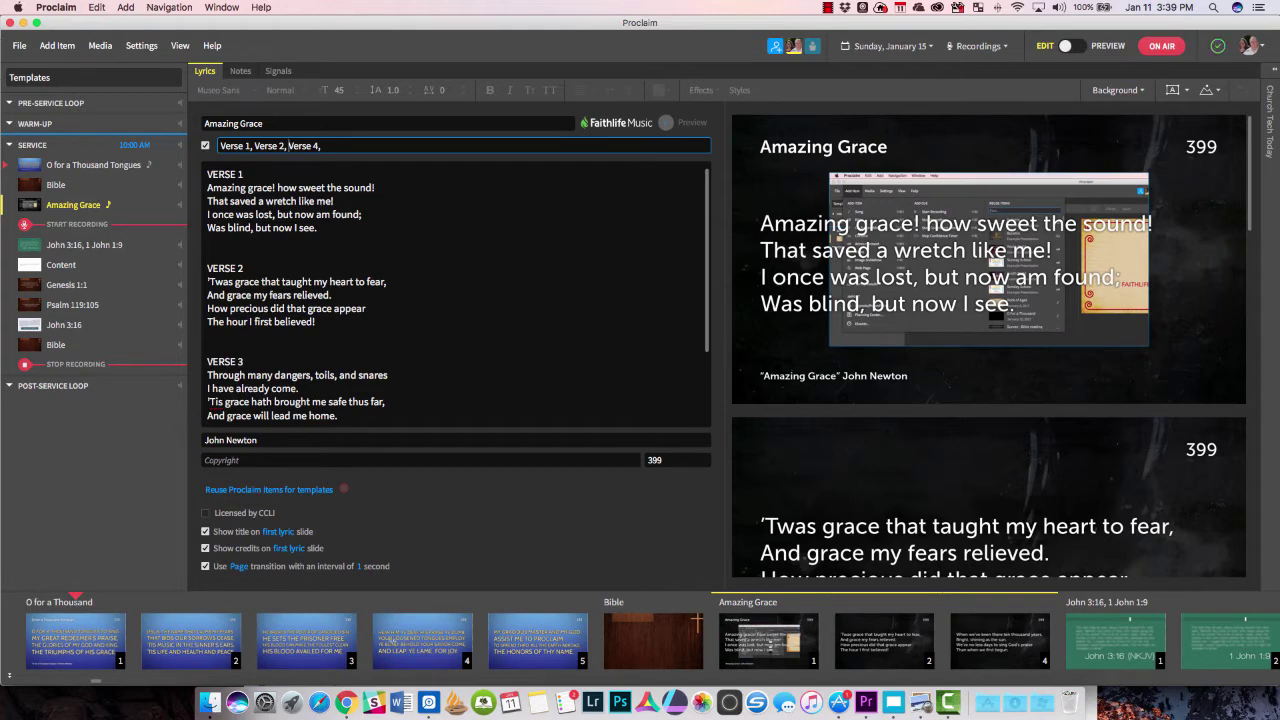
click(986, 272)
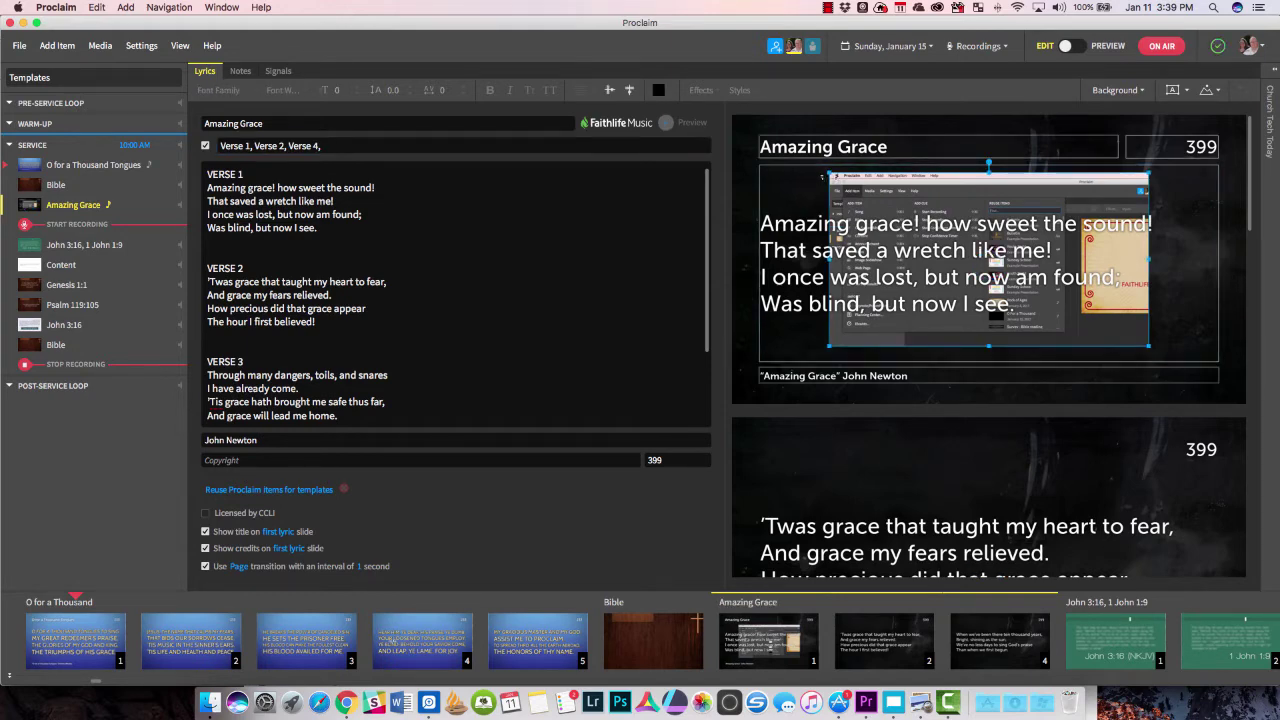
drag(931, 213, 840, 165)
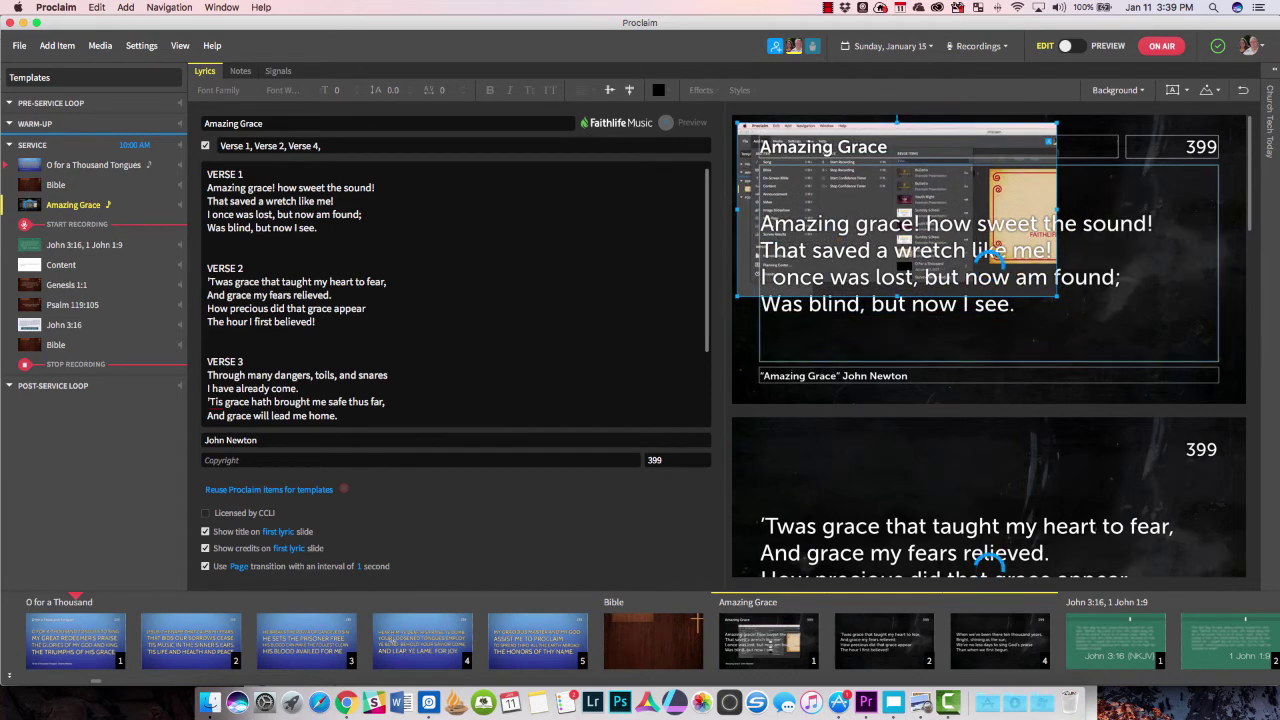
Enlarge the placed image to nearly fill the first slide and centre it behind the lyrics.
drag(900, 245, 913, 215)
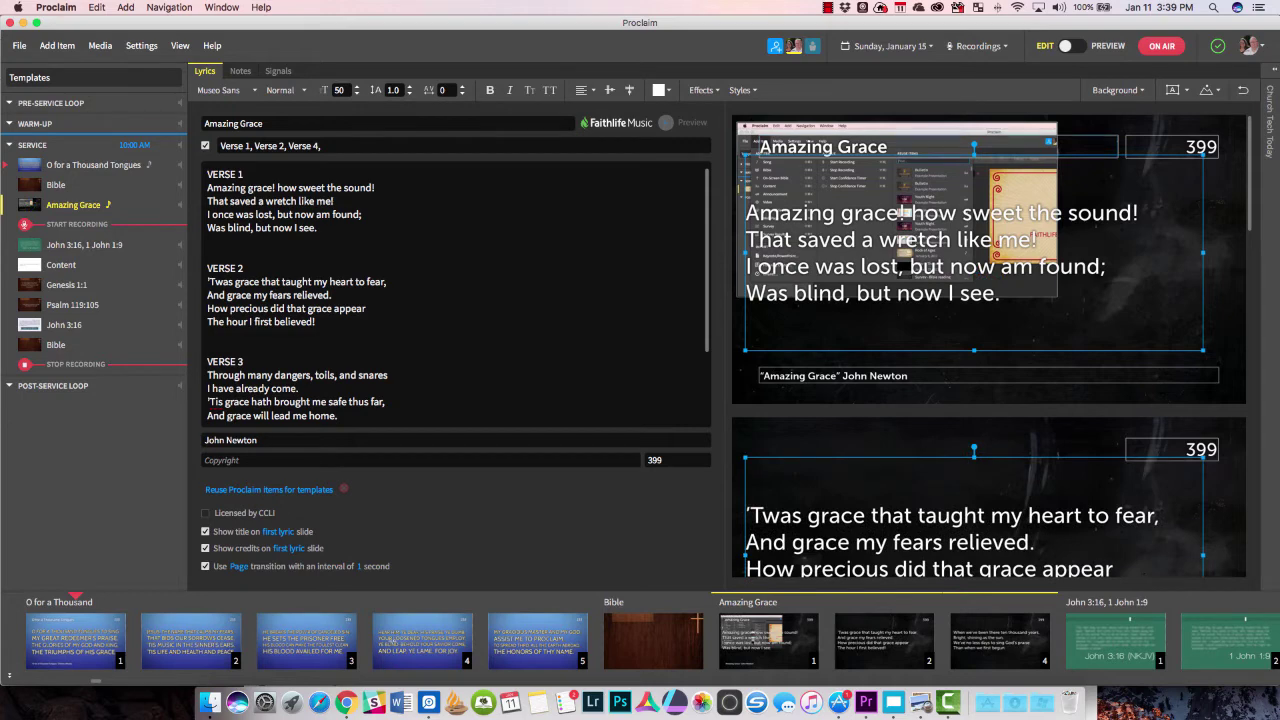
click(960, 129)
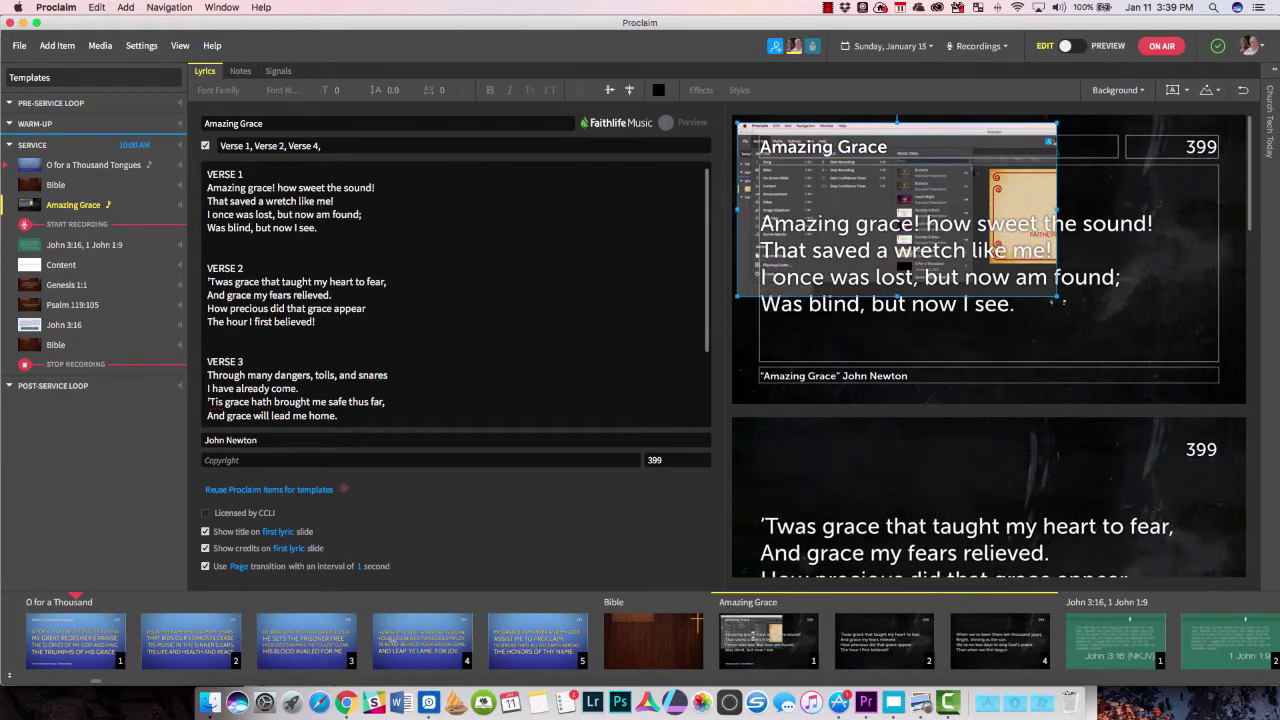
drag(1057, 296, 1205, 377)
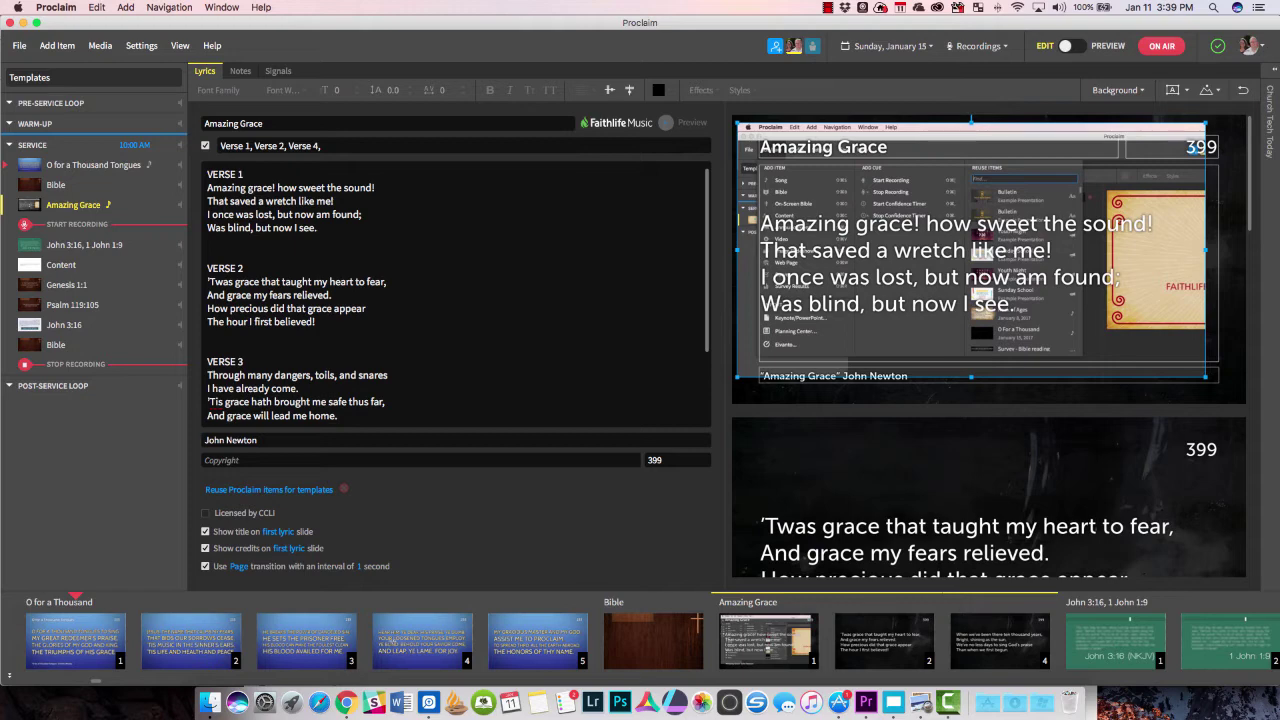
drag(971, 250, 993, 264)
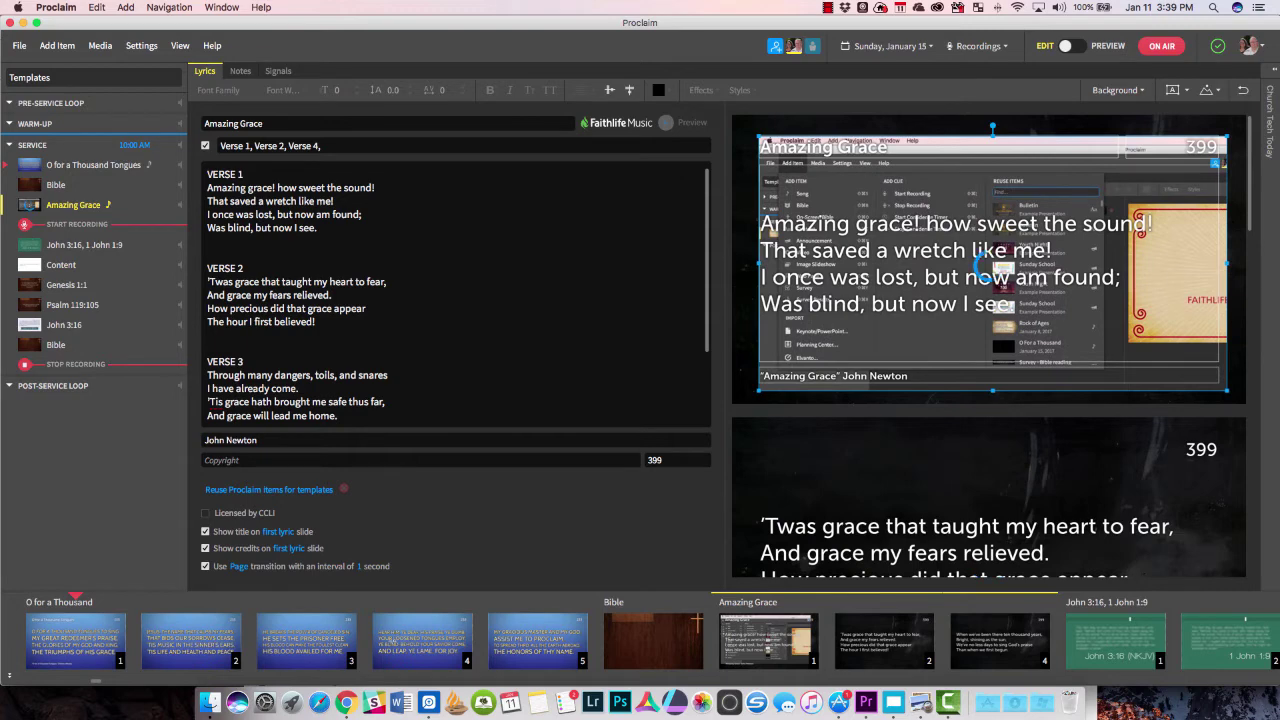
Remove the placed image from the Amazing Grace song.
click(344, 489)
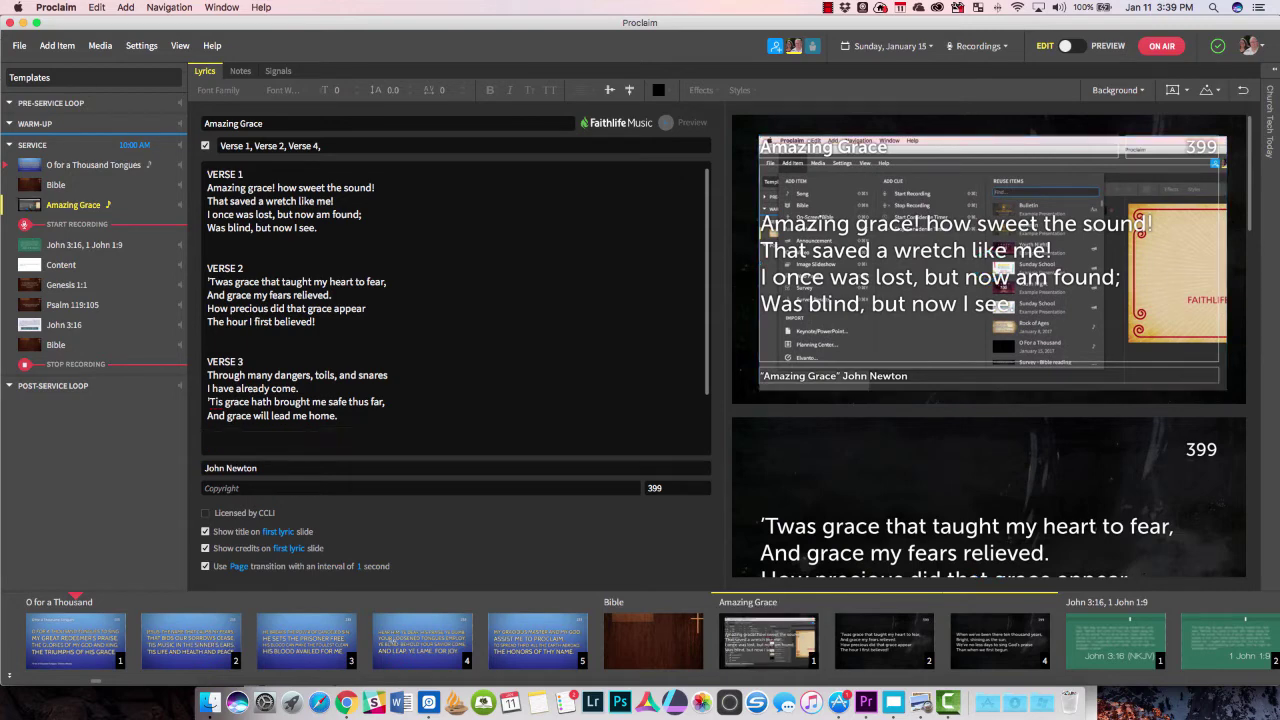
key(super+z)
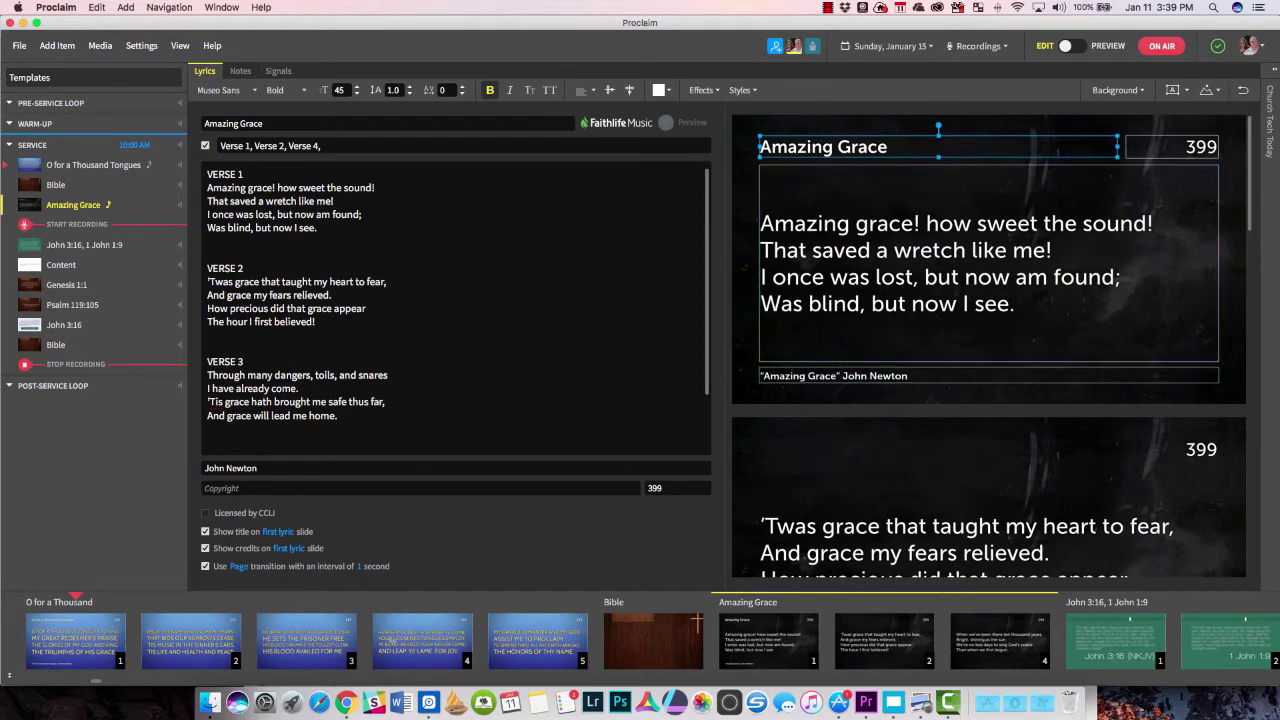
Set the song's background to the dark wood image with the cross and turn on image blur.
click(1117, 90)
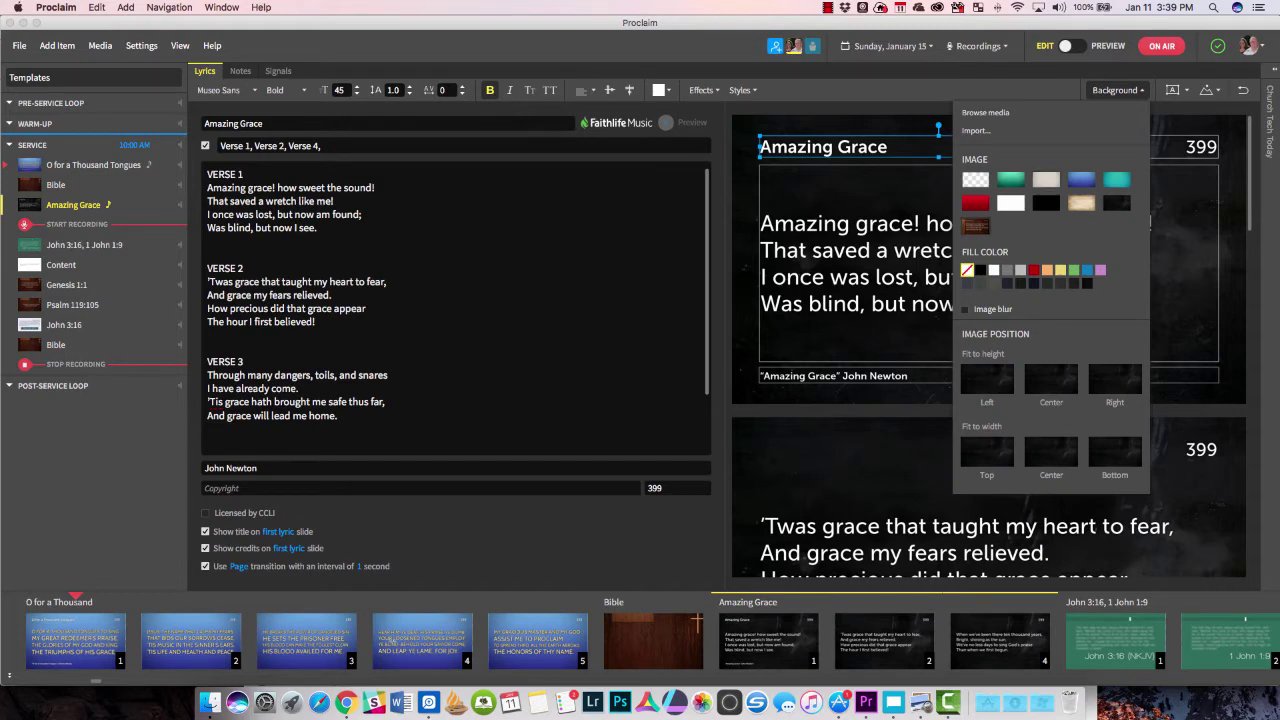
click(976, 226)
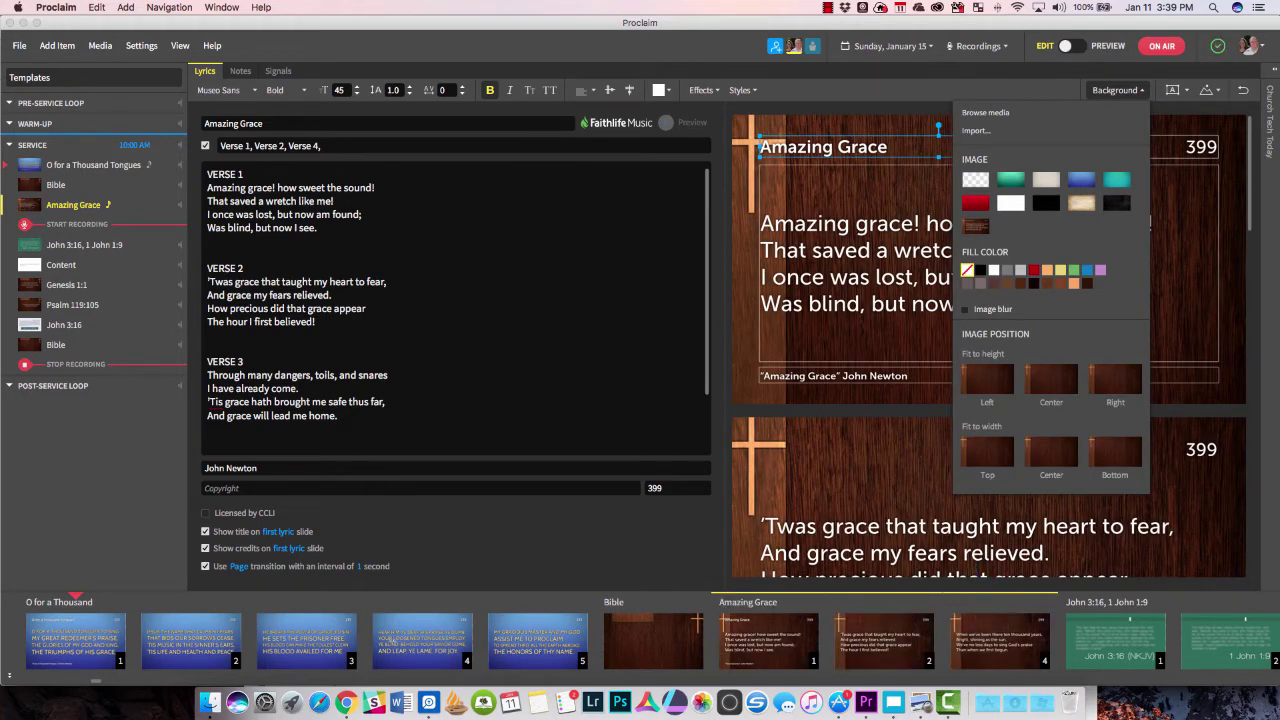
click(965, 309)
key(Escape)
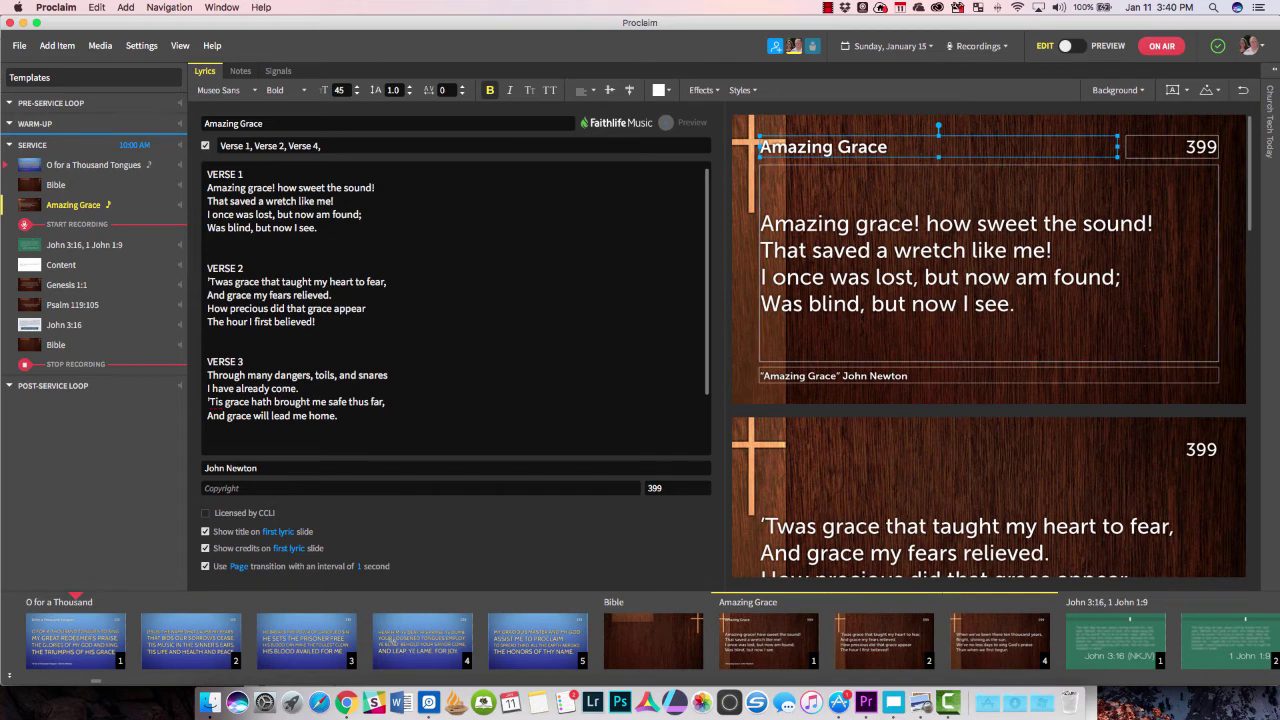
key(Escape)
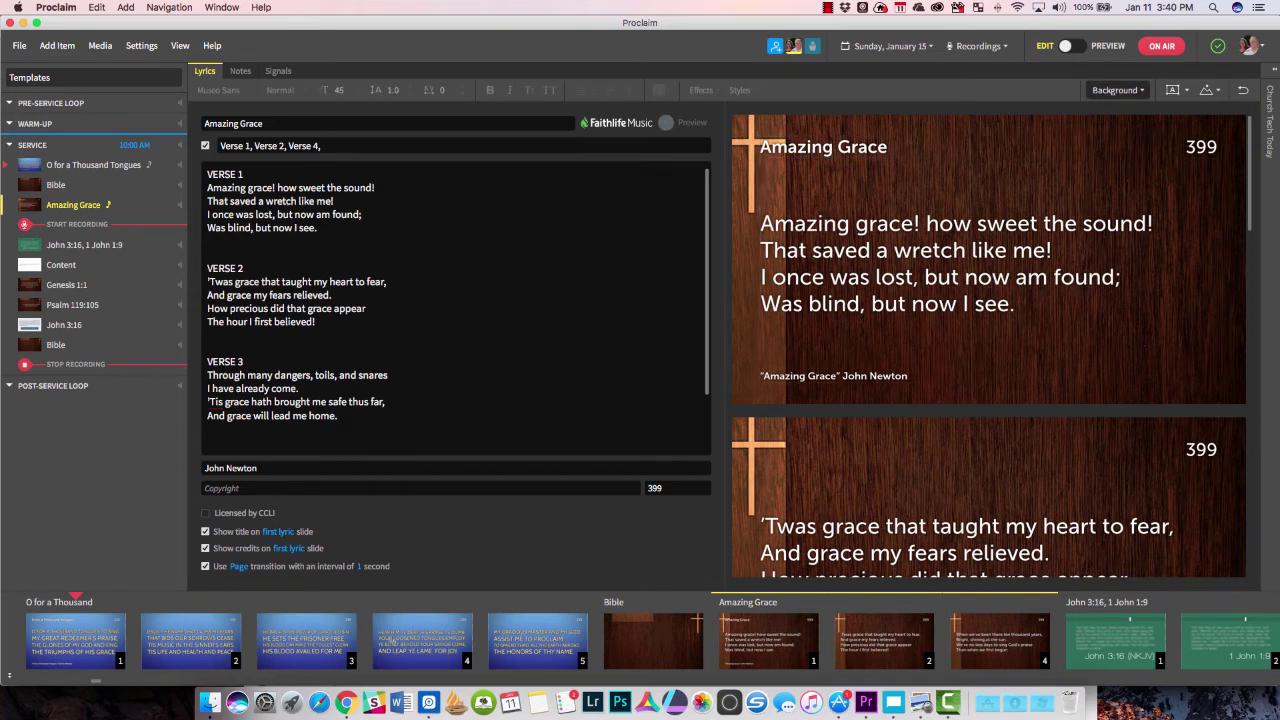
Import the-cross.jpg from the Docs folder and use it as the Amazing Grace song's background.
click(1117, 90)
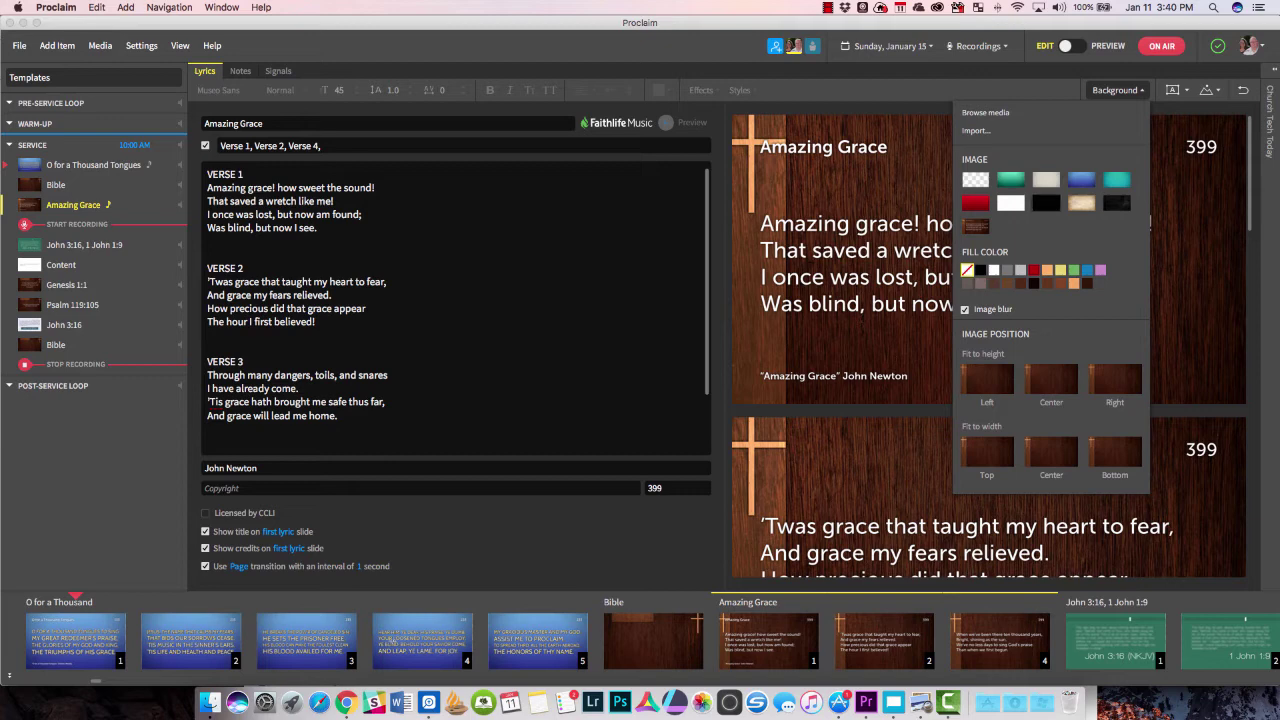
click(975, 130)
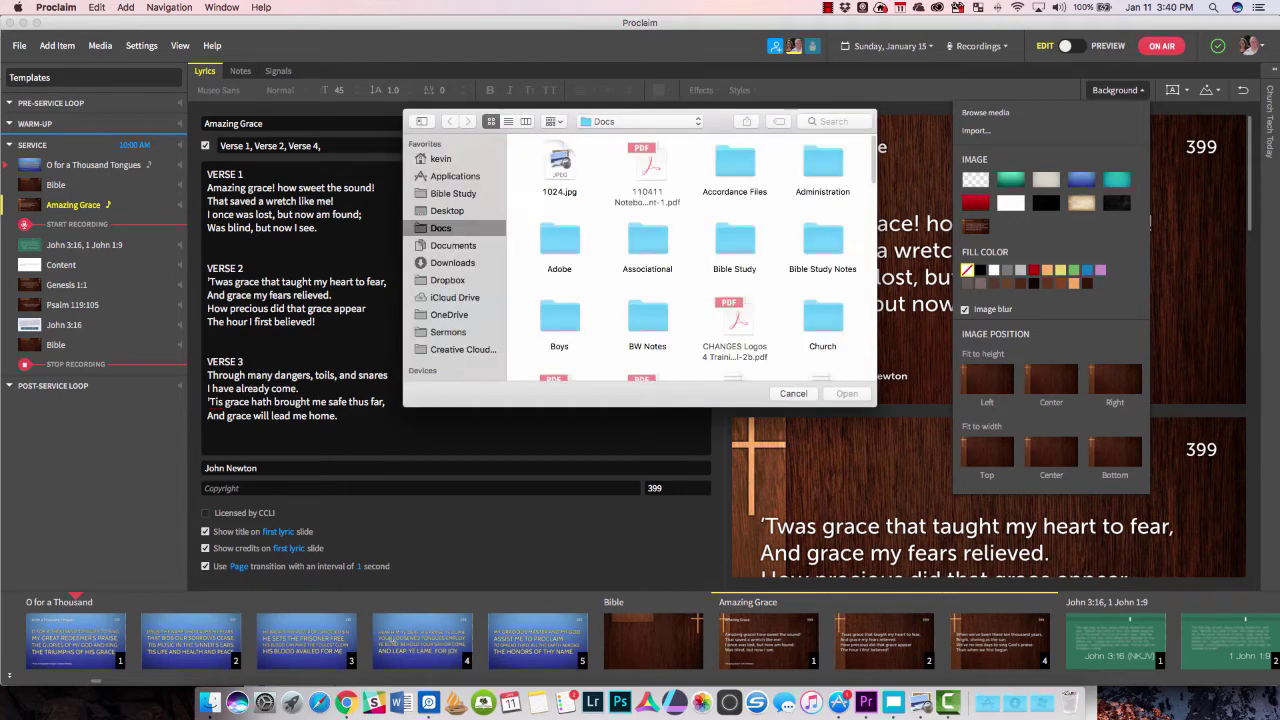
scroll(690, 258, down, 10)
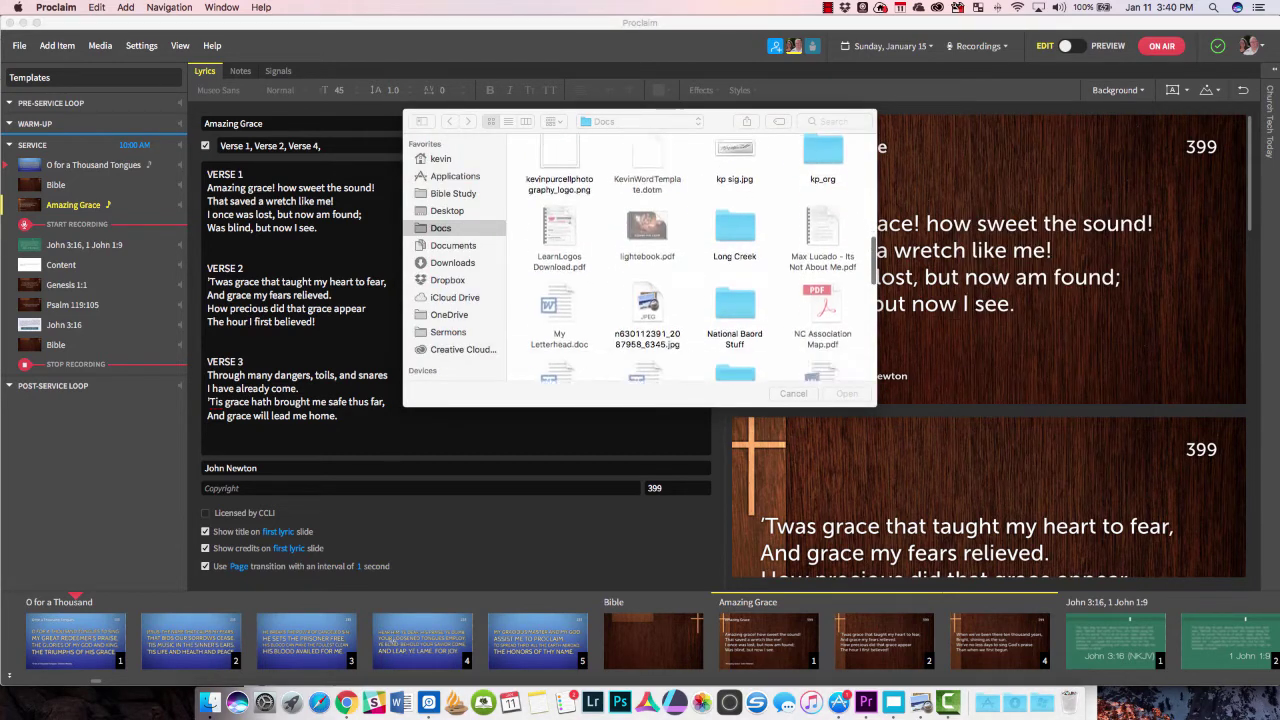
click(559, 251)
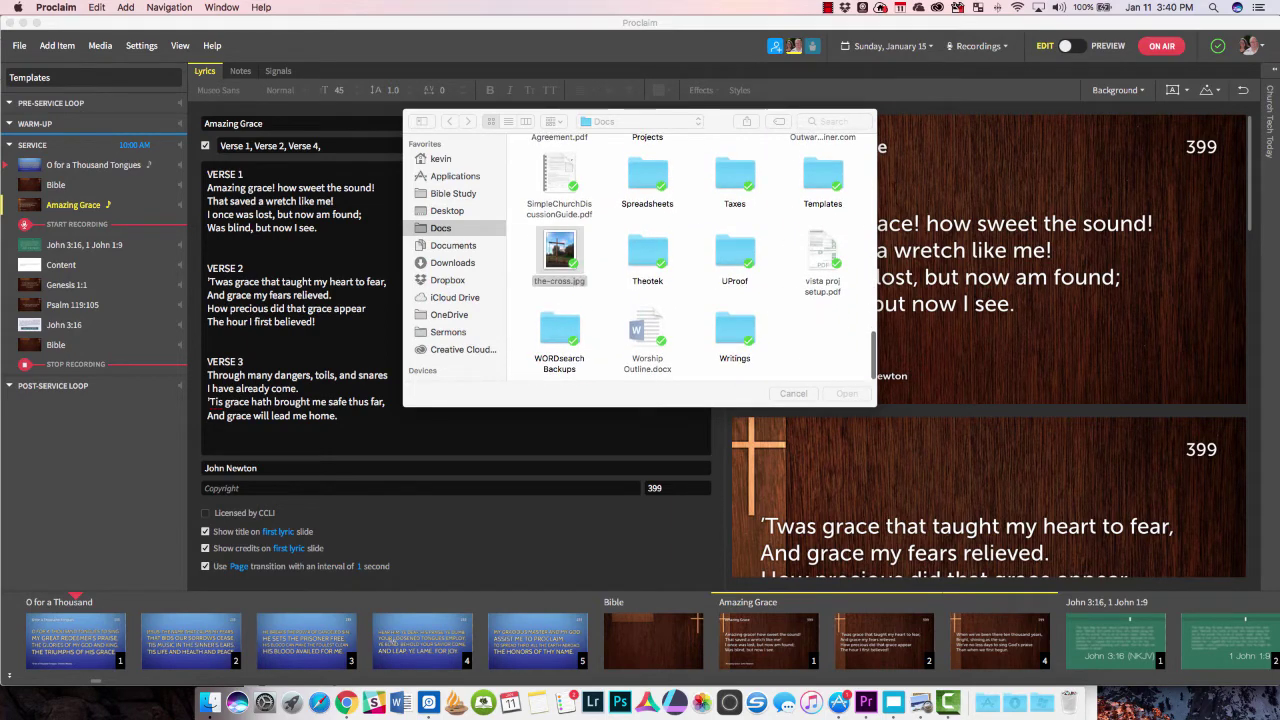
click(847, 394)
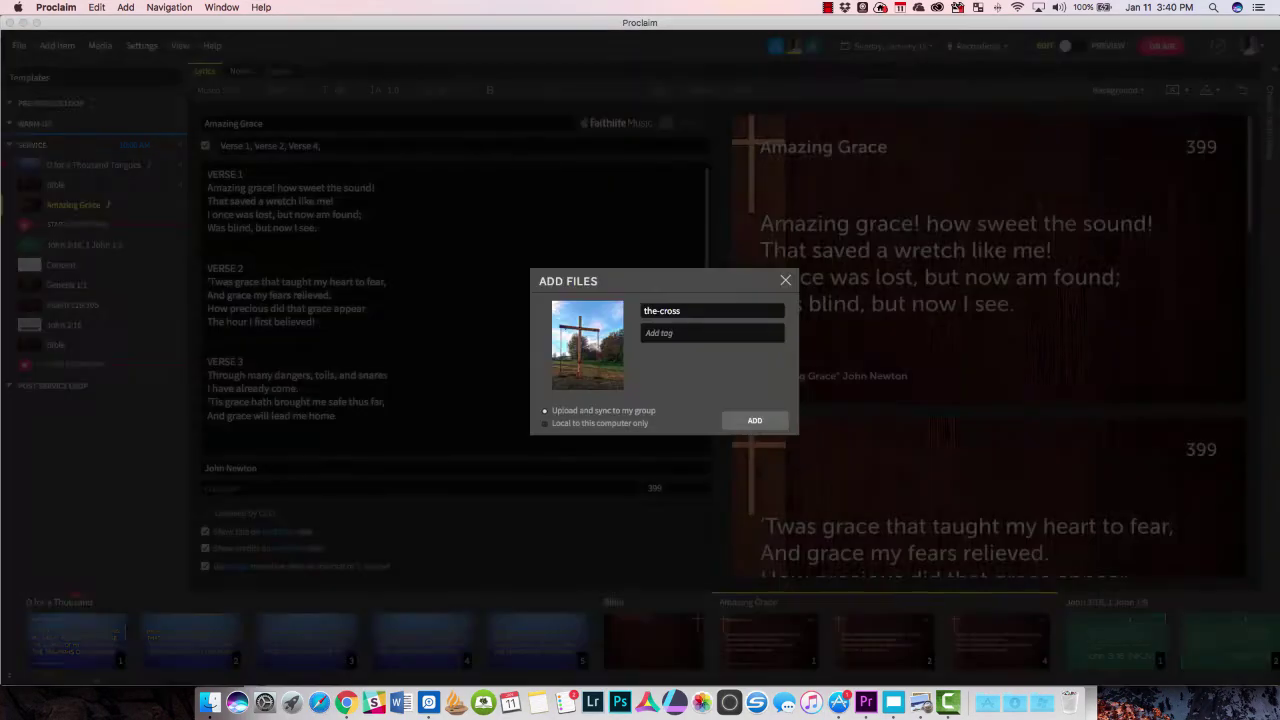
key(Return)
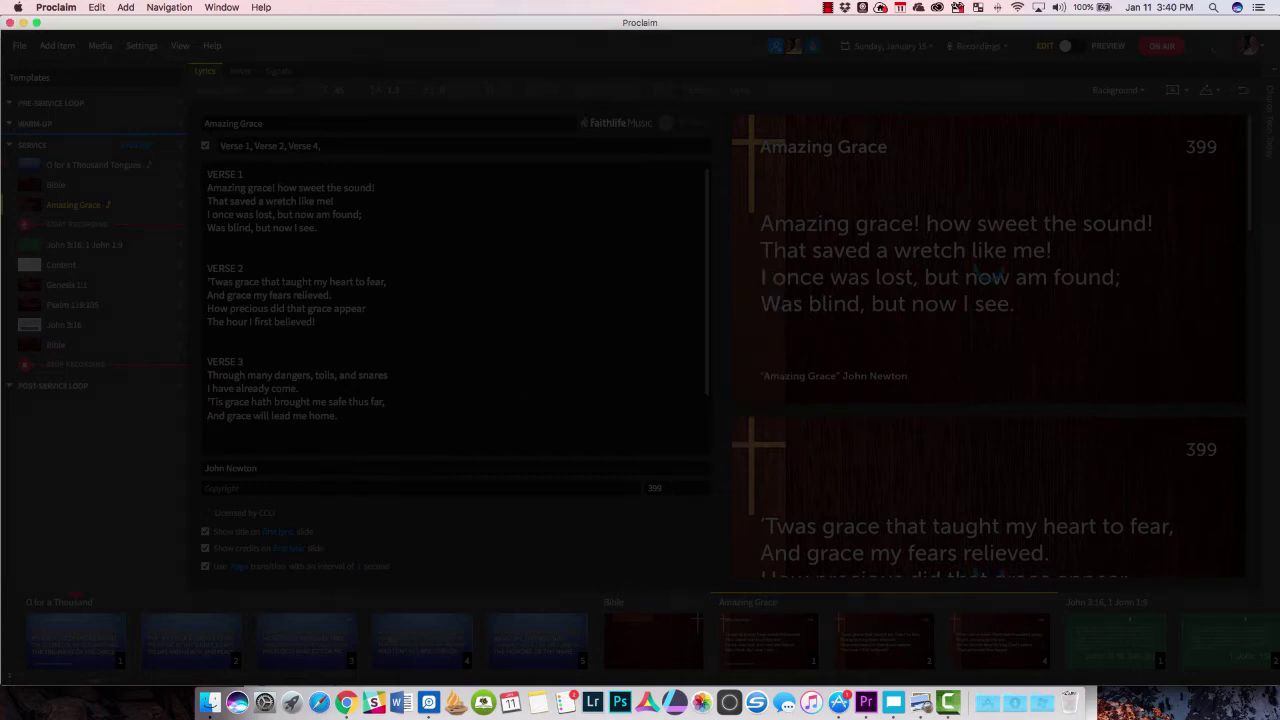
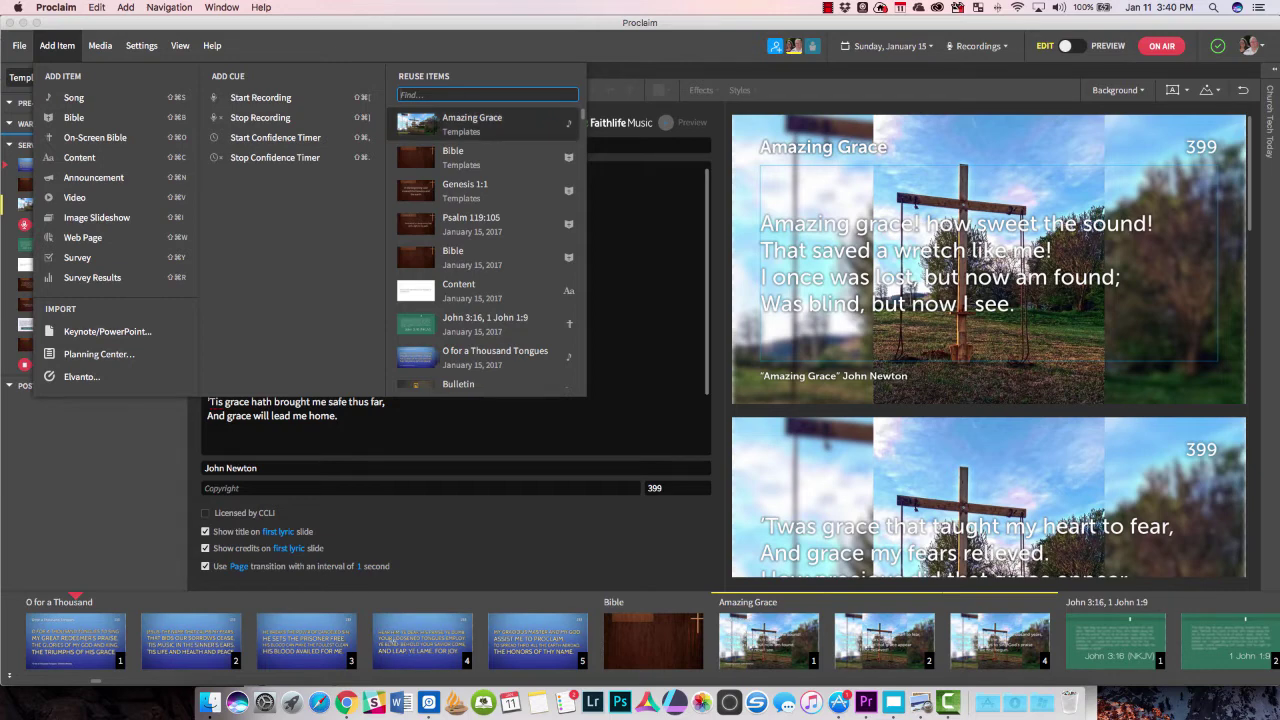
Reuse the Amazing Grace item from Templates as a second copy and insert Verse 3 before Verse 4 in its verse order.
key(Return)
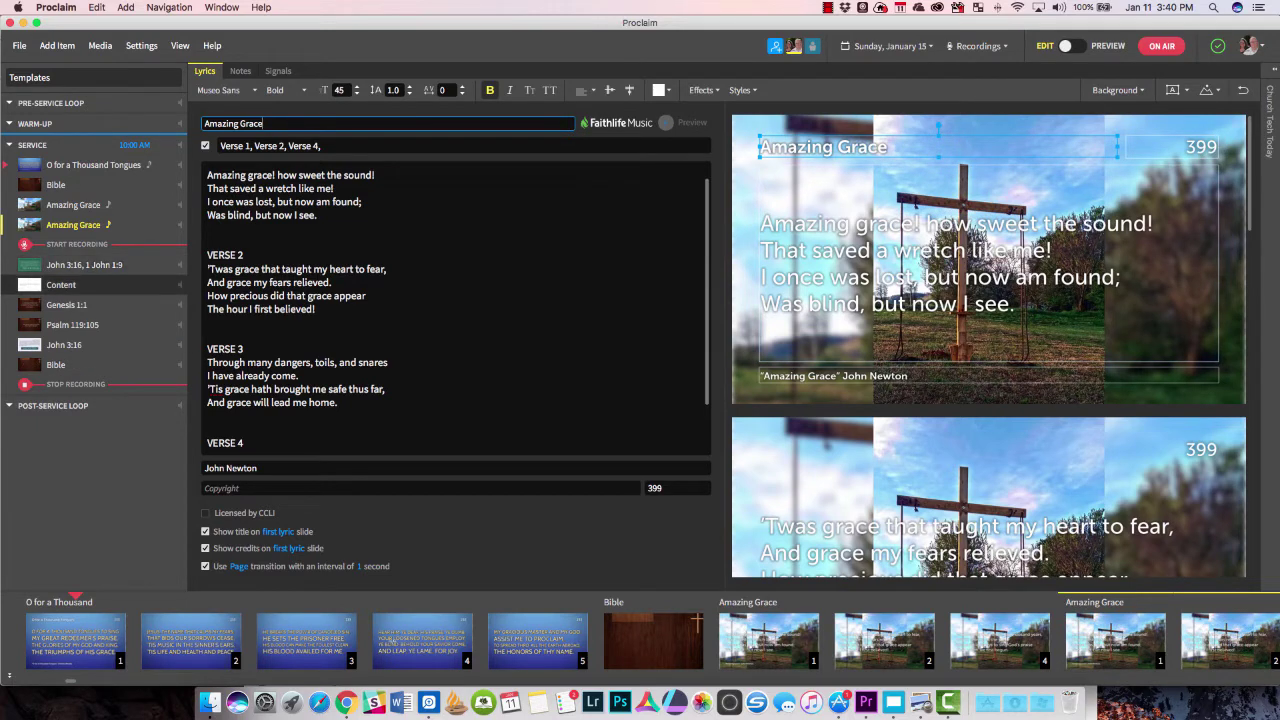
click(289, 146)
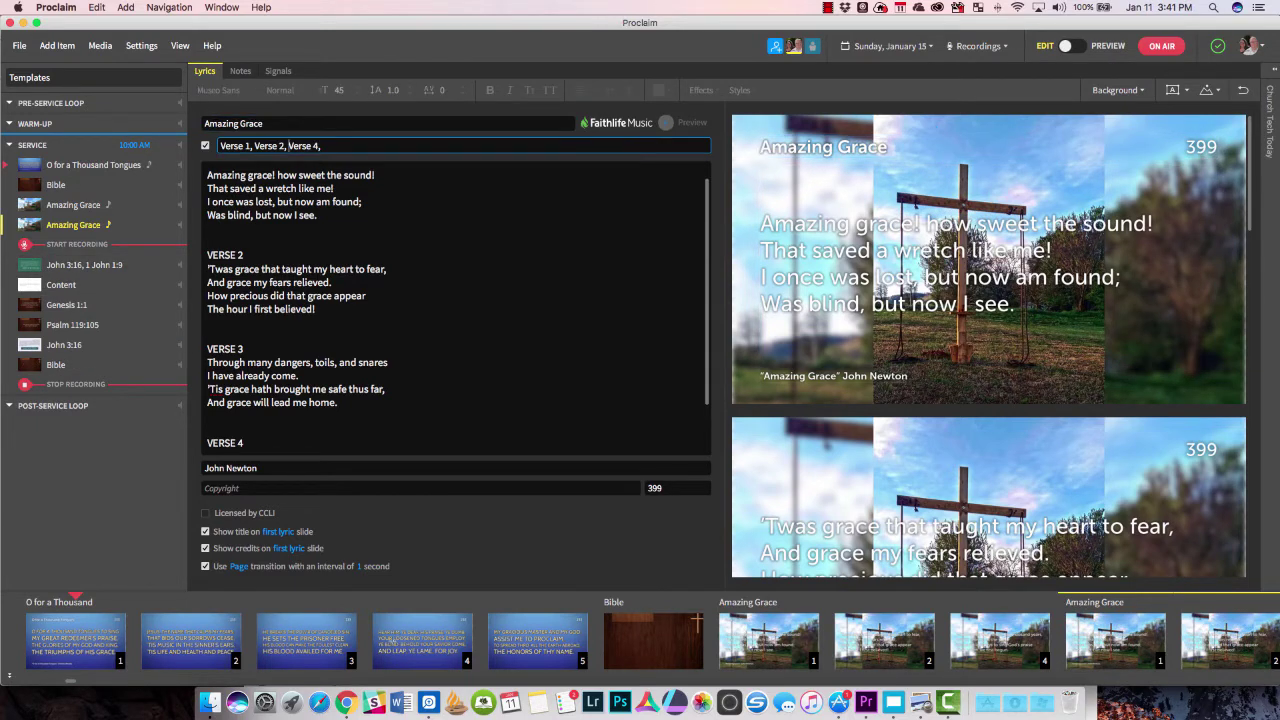
text(Verse 3,)
Delete the second Amazing Grace item from the service.
click(74, 225)
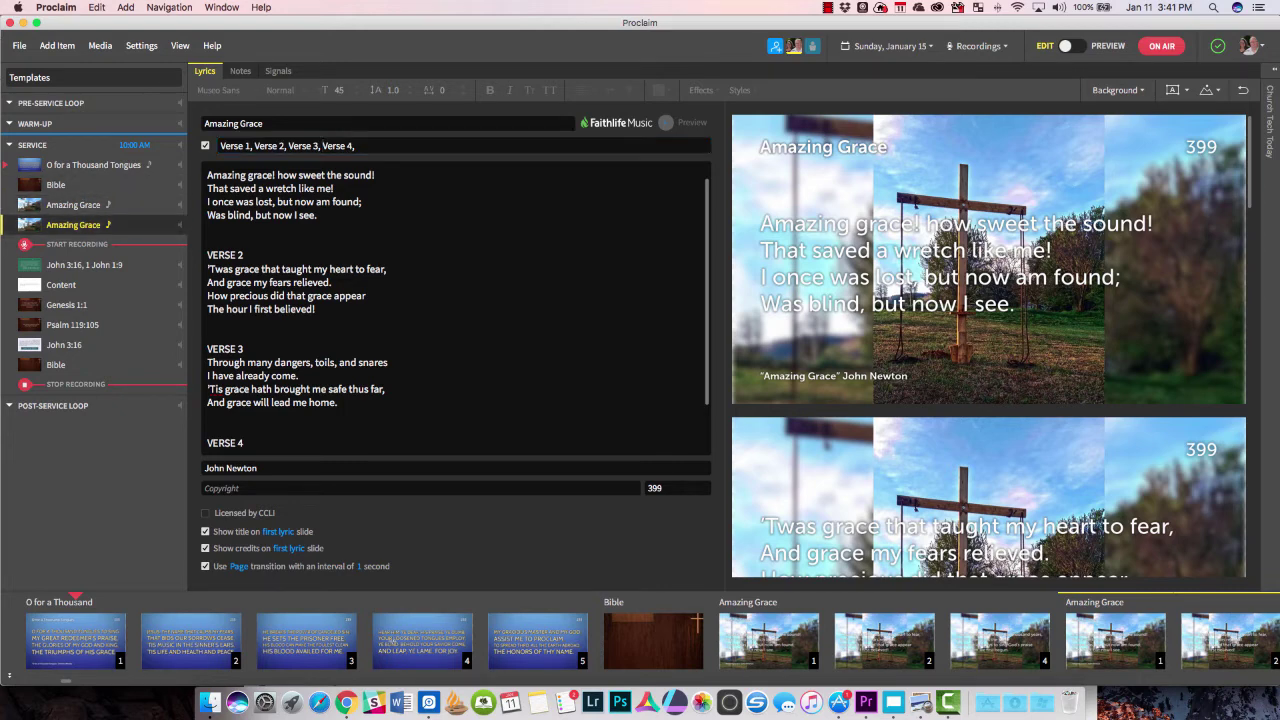
right_click(72, 225)
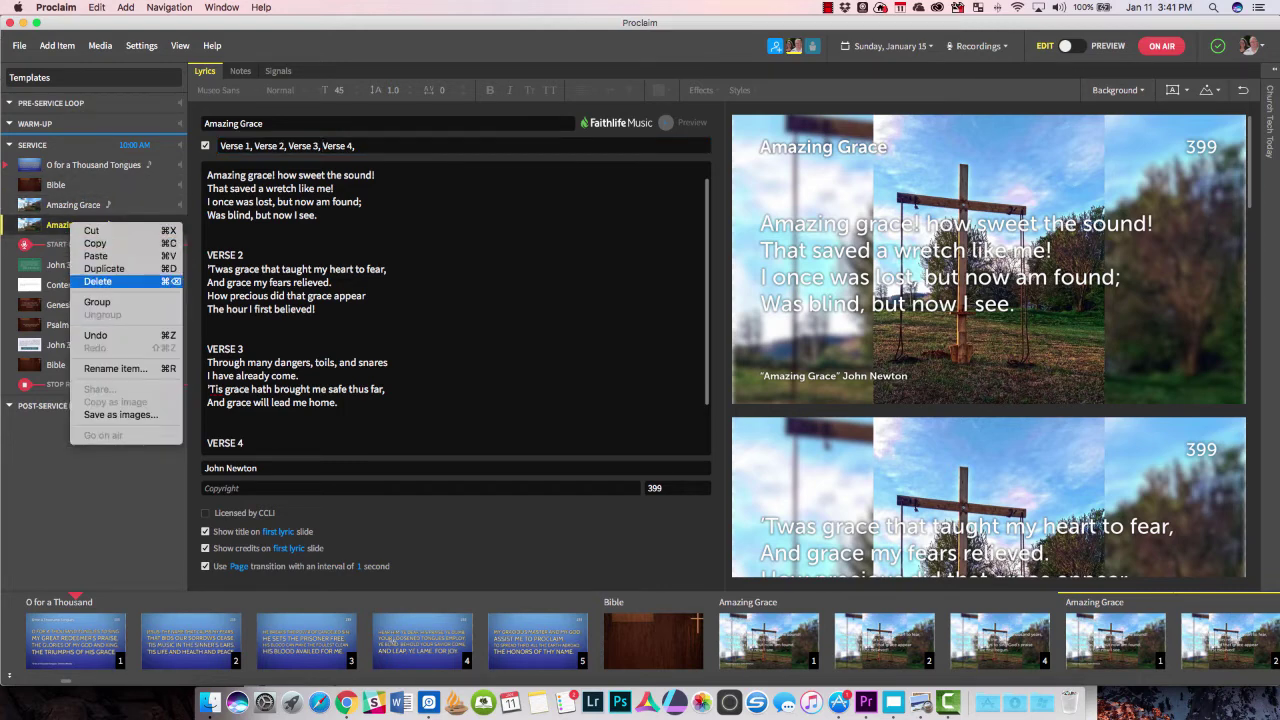
click(98, 281)
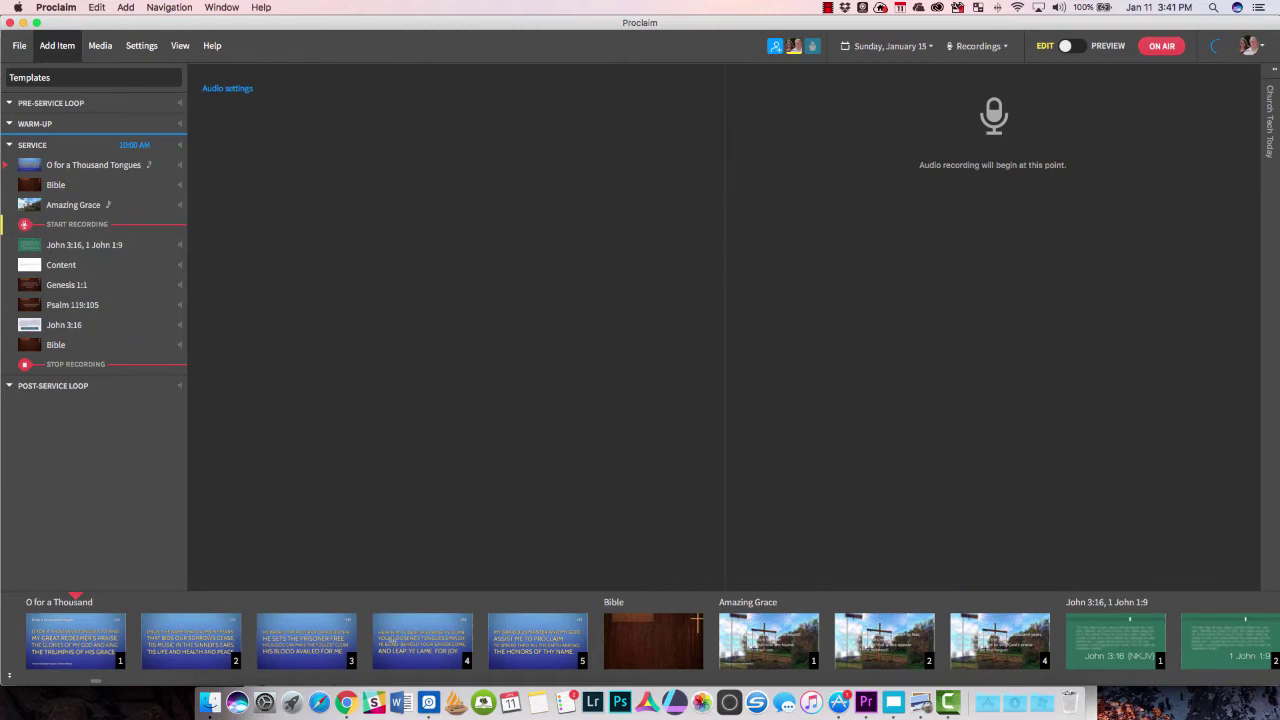
Review the Genesis 1:1 item's Bible reference signal and the on-screen Bible item for John 3:16 and 1 John 1:9.
click(57, 46)
click(70, 117)
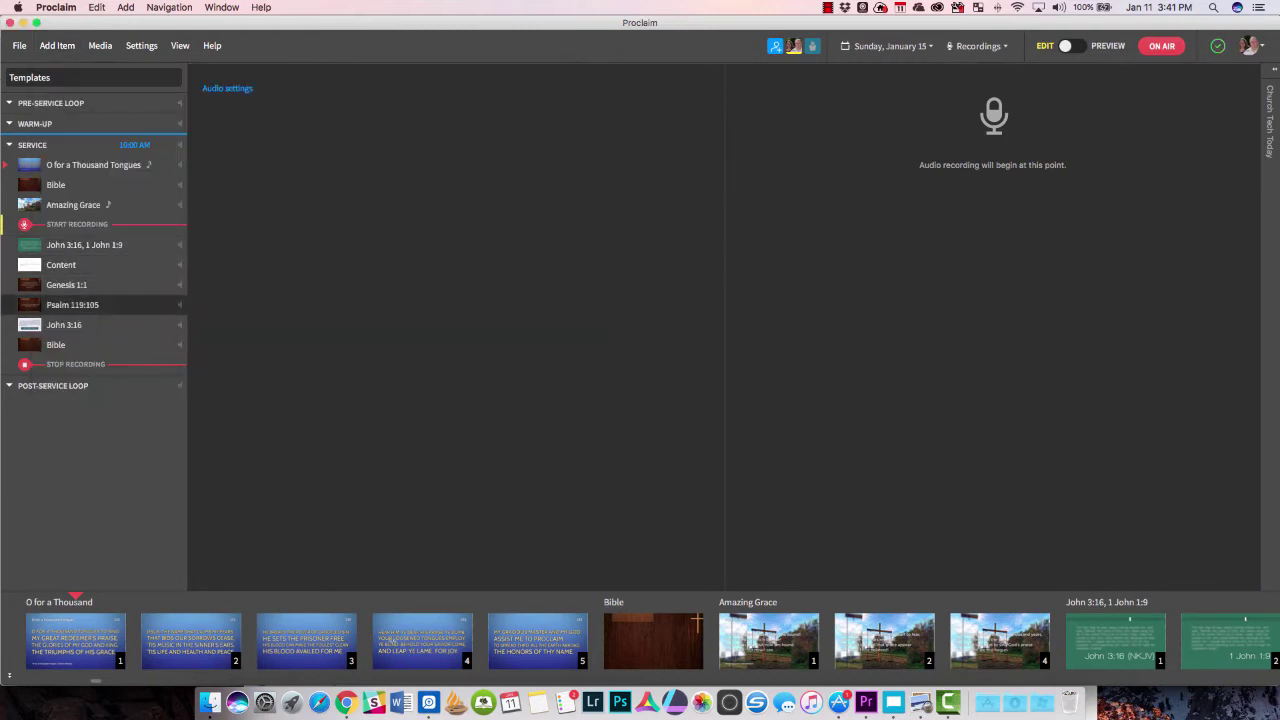
click(67, 285)
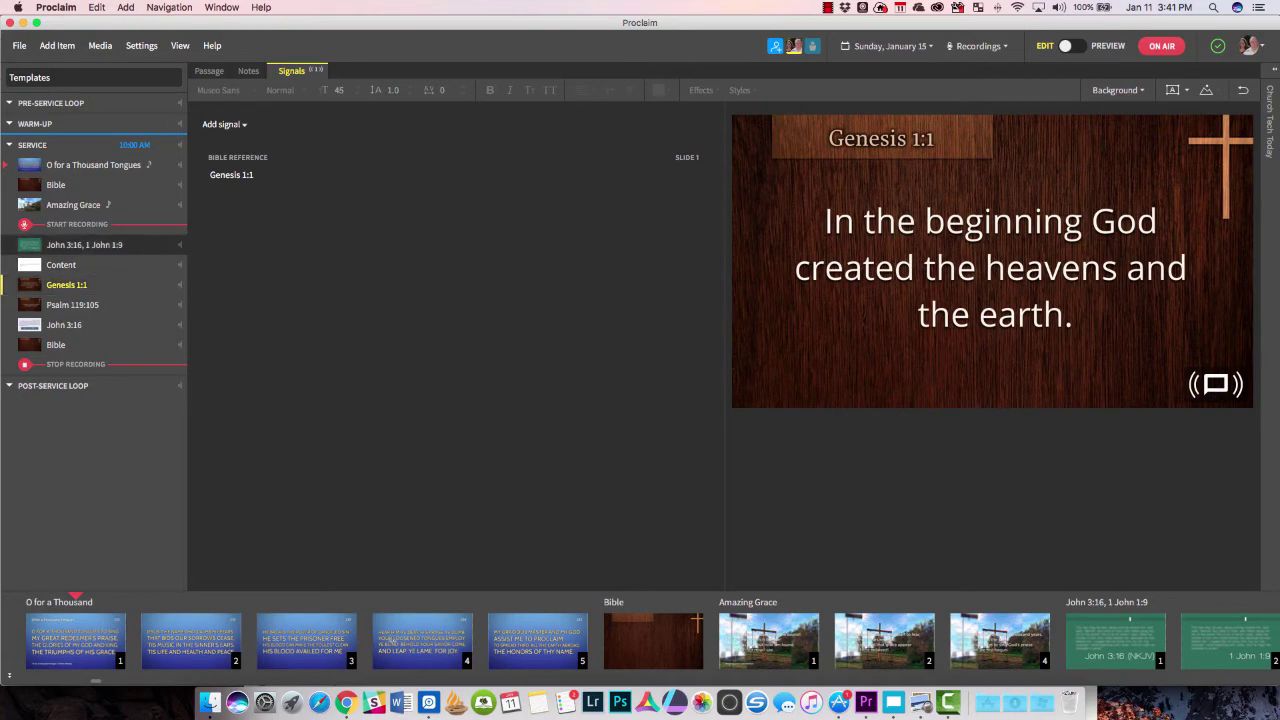
click(84, 244)
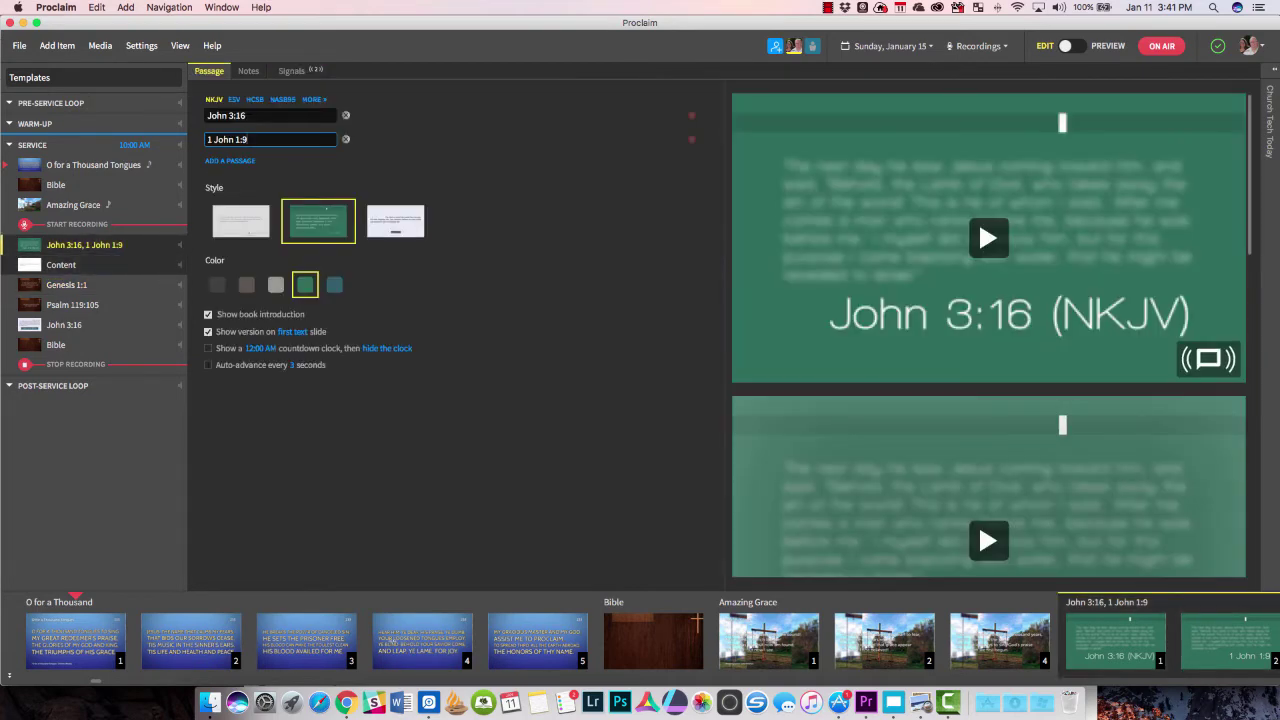
click(57, 45)
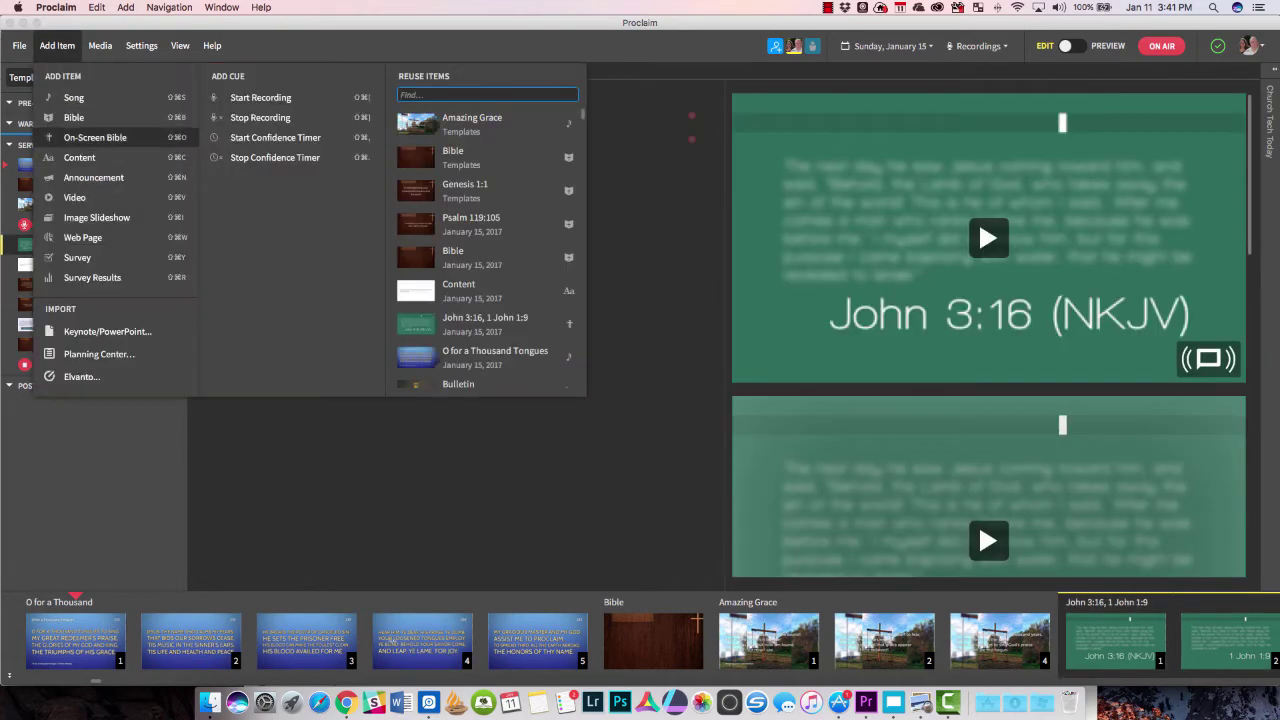
key(Escape)
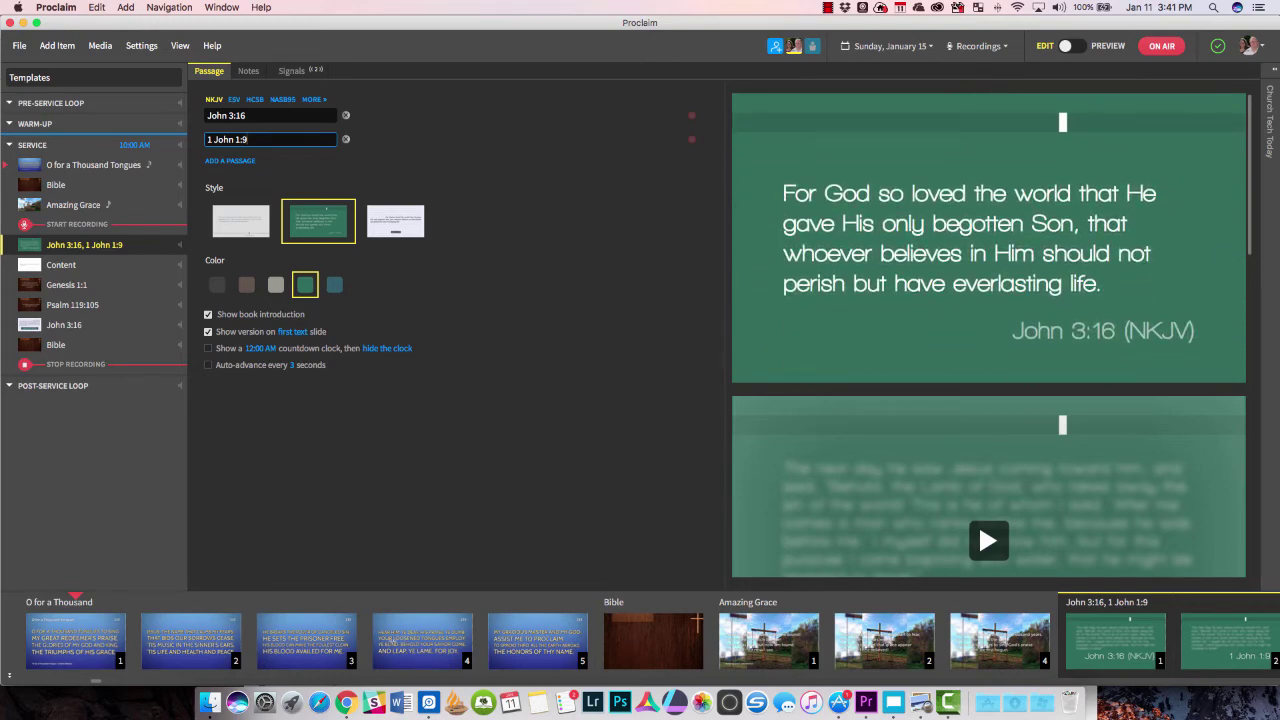
Add an Image Slideshow item after the John 3:16, 1 John 1:9 item and open the media library for its images.
click(57, 46)
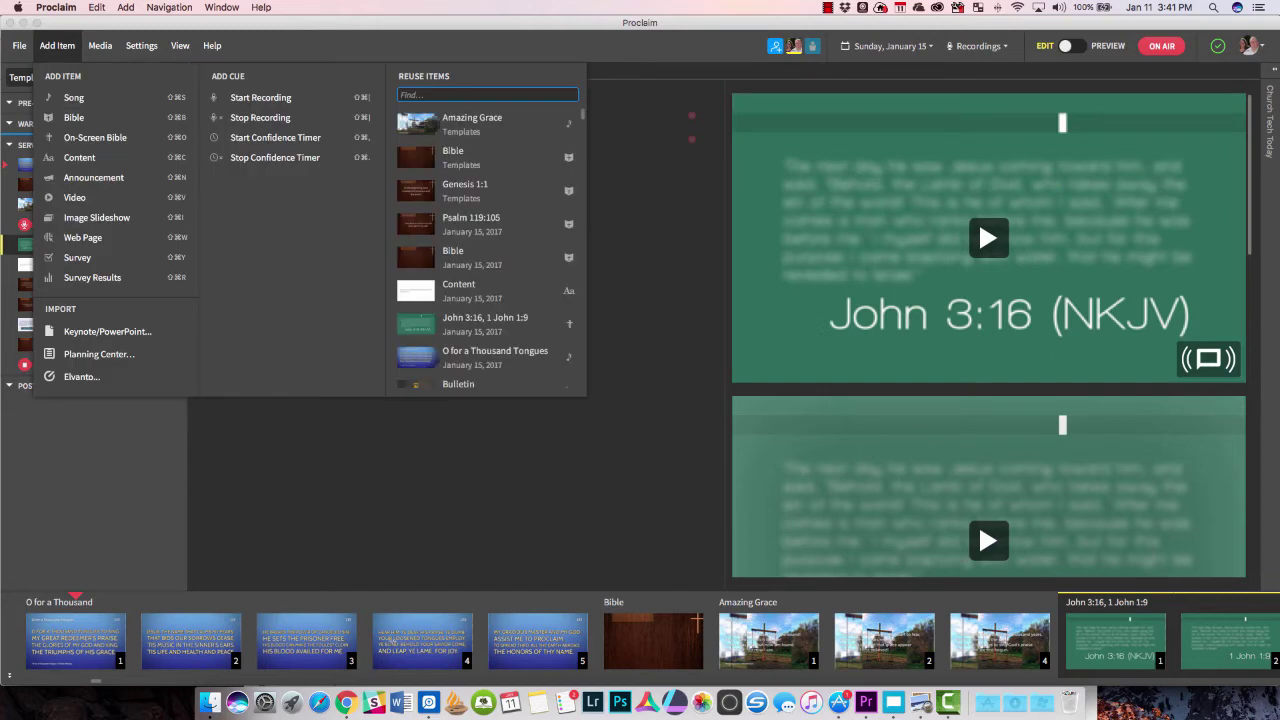
click(97, 217)
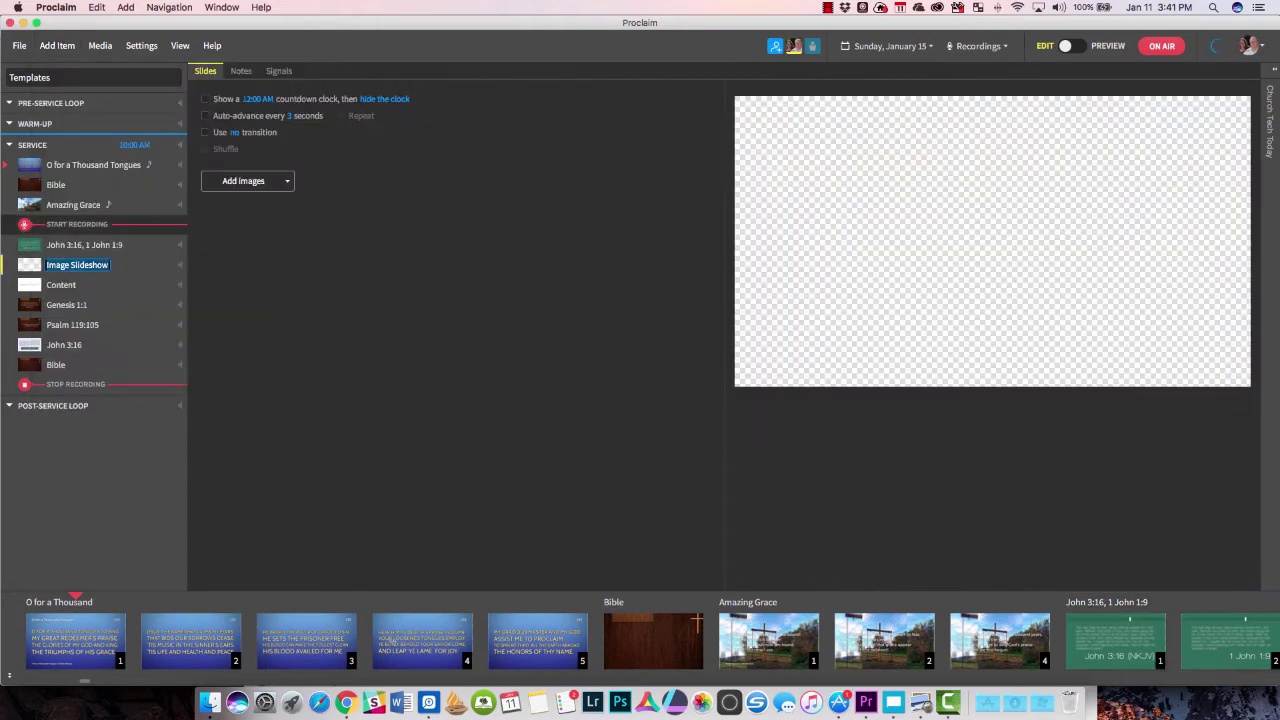
click(247, 181)
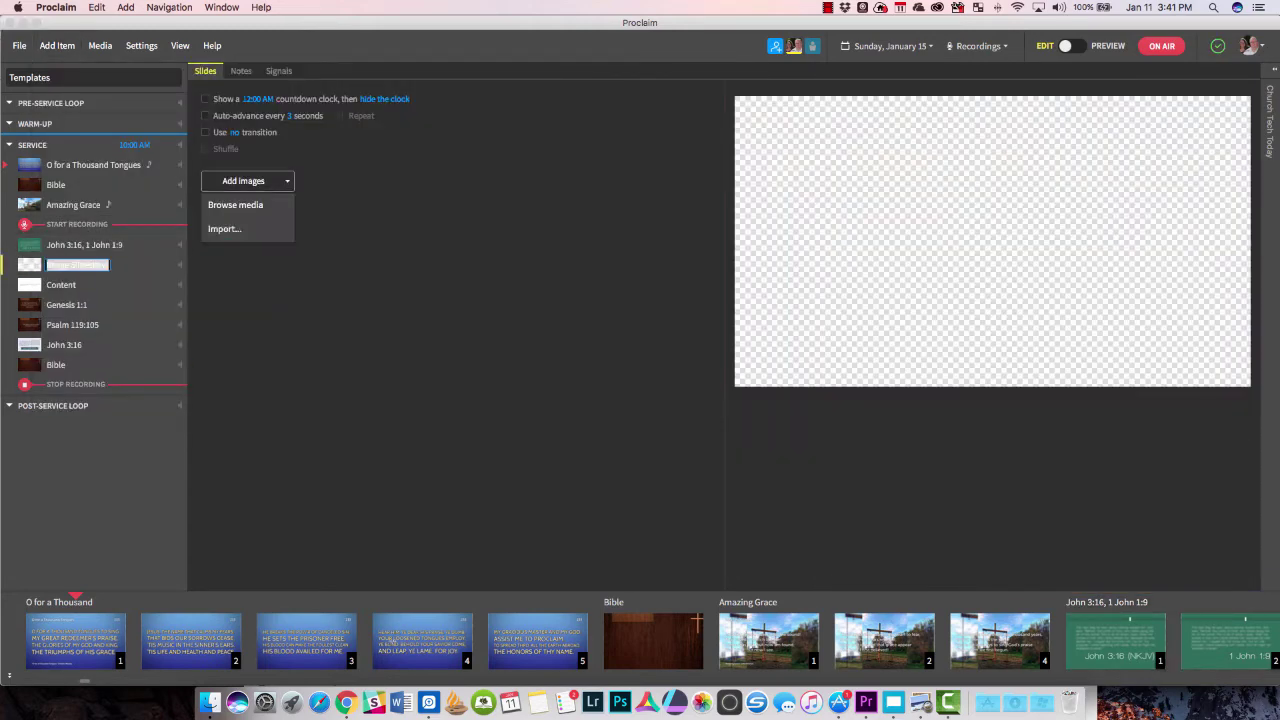
click(235, 204)
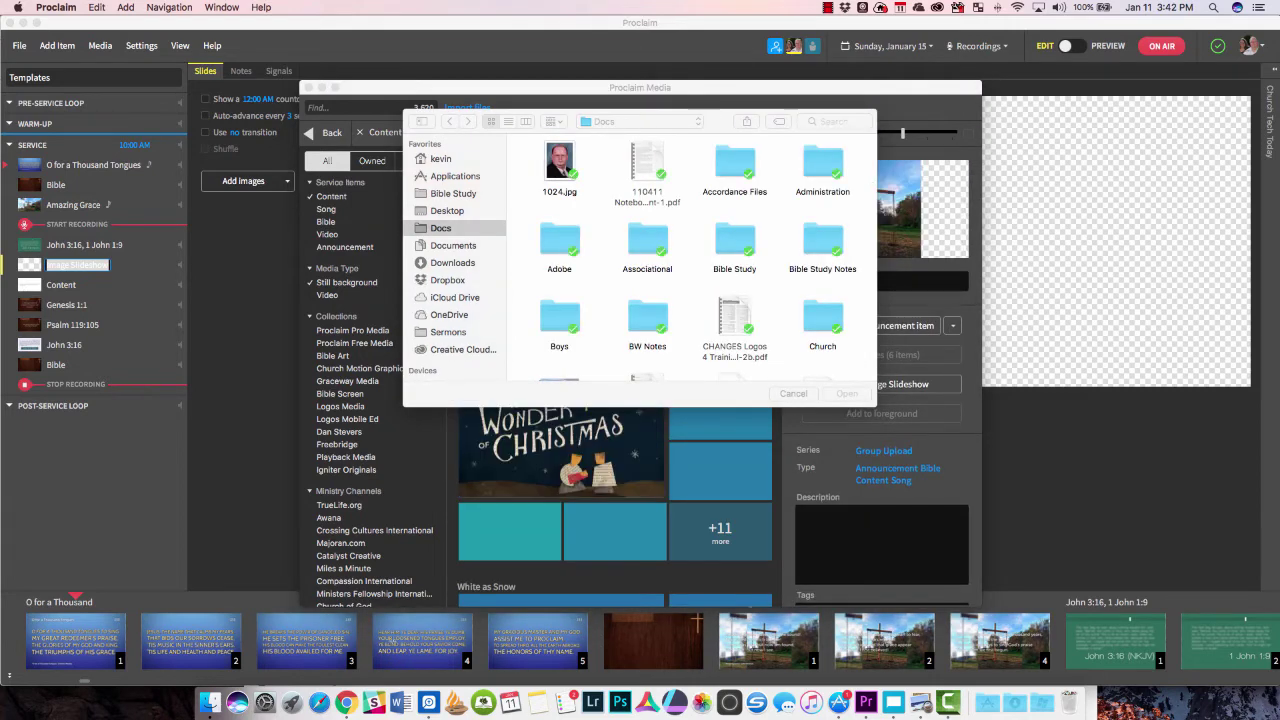
key(Escape)
Add the Peace & Joy image from the Gift of God's Grace series to the image slideshow.
scroll(881, 375, down, 1)
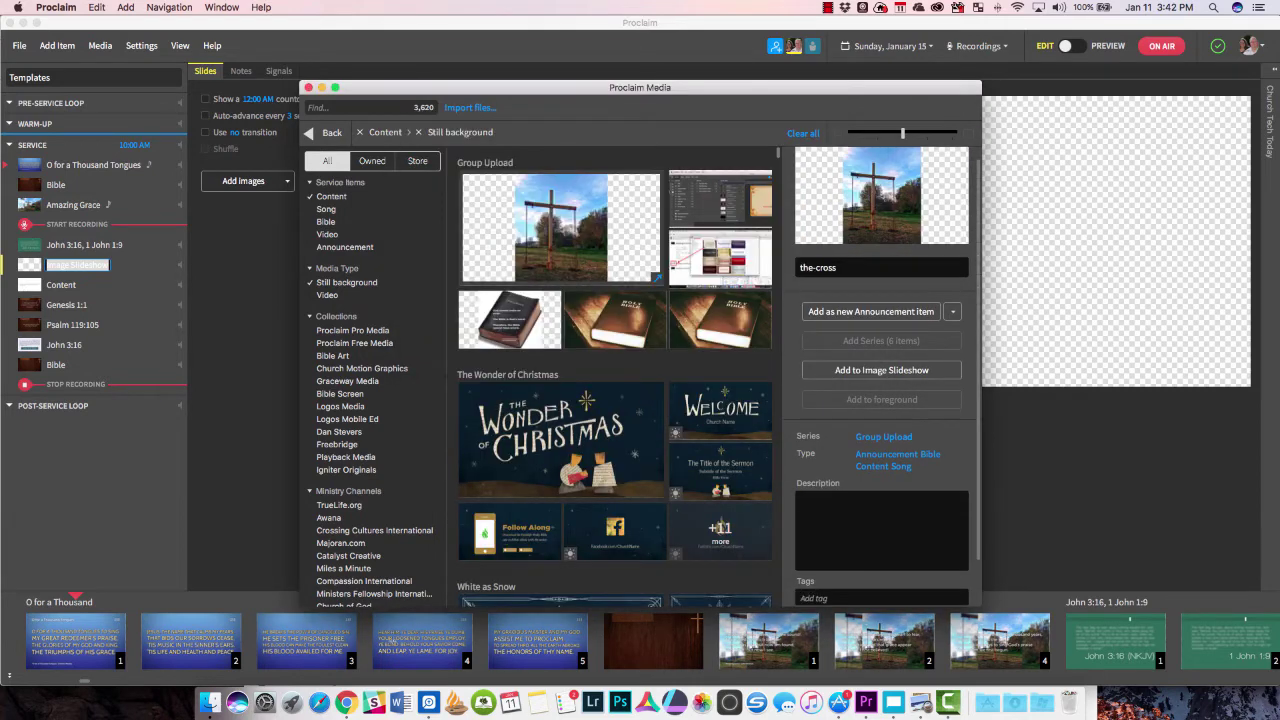
scroll(614, 376, down, 10)
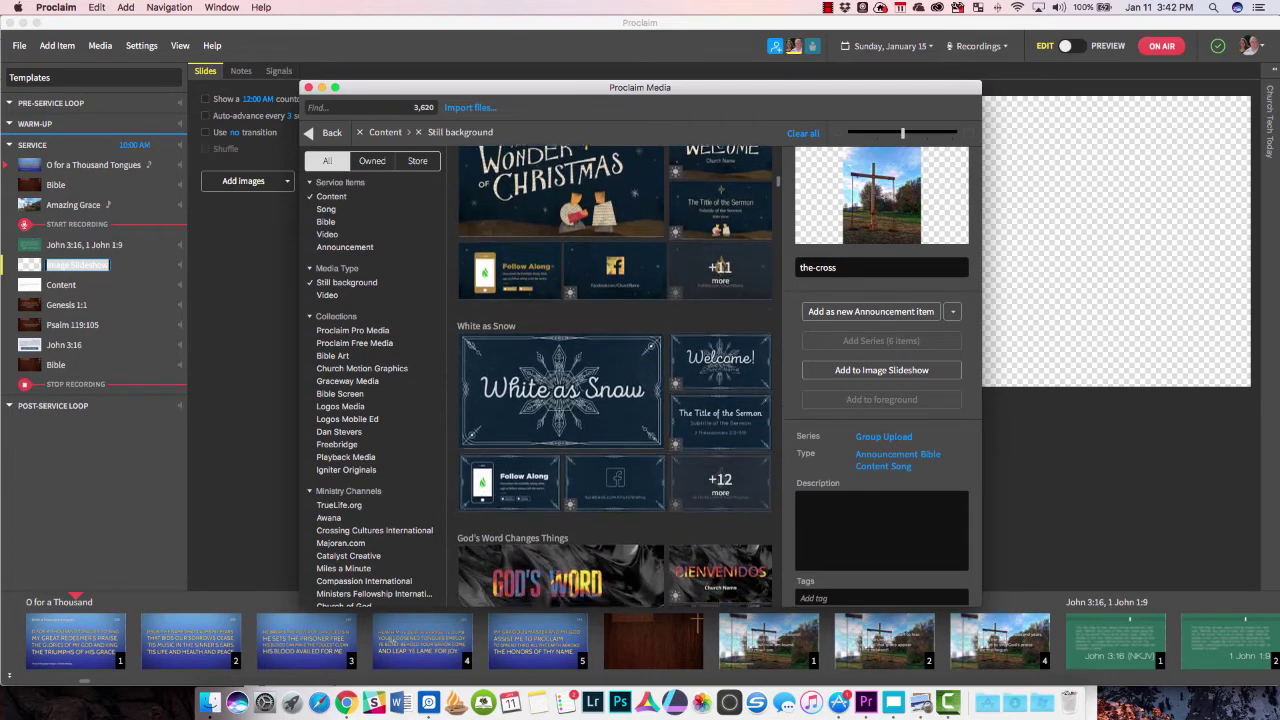
scroll(614, 376, down, 5)
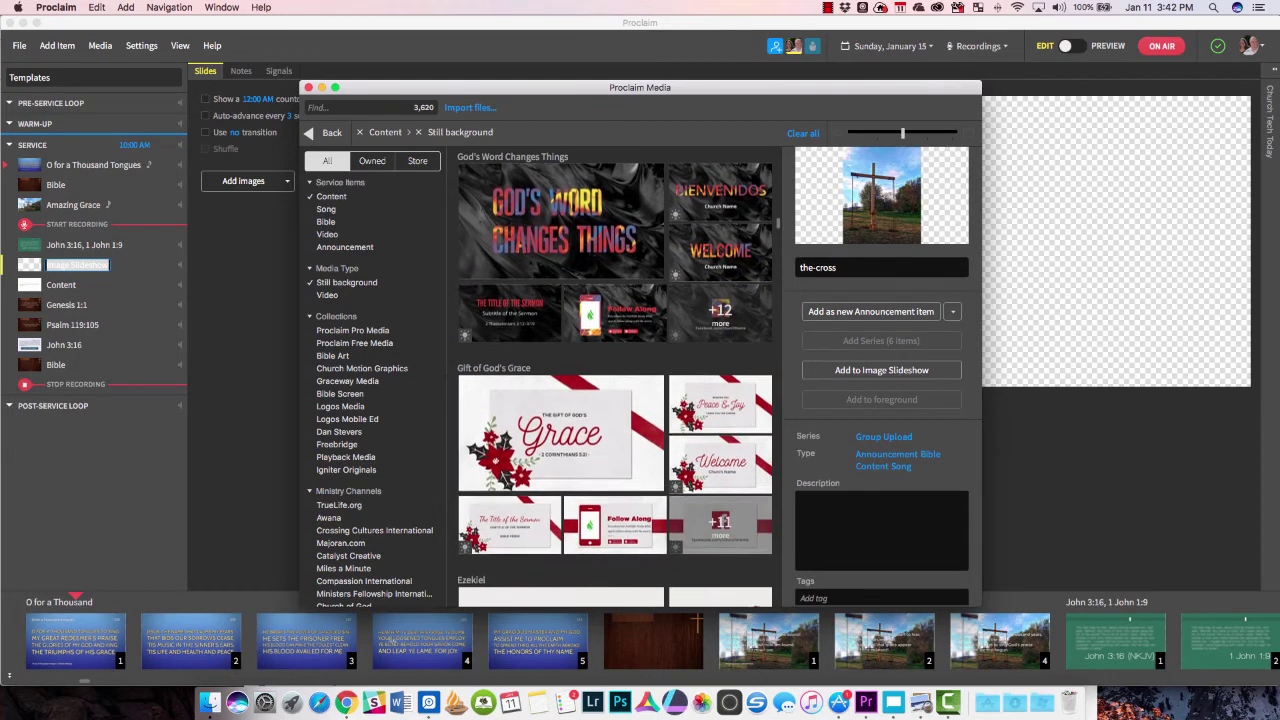
scroll(614, 376, down, 2)
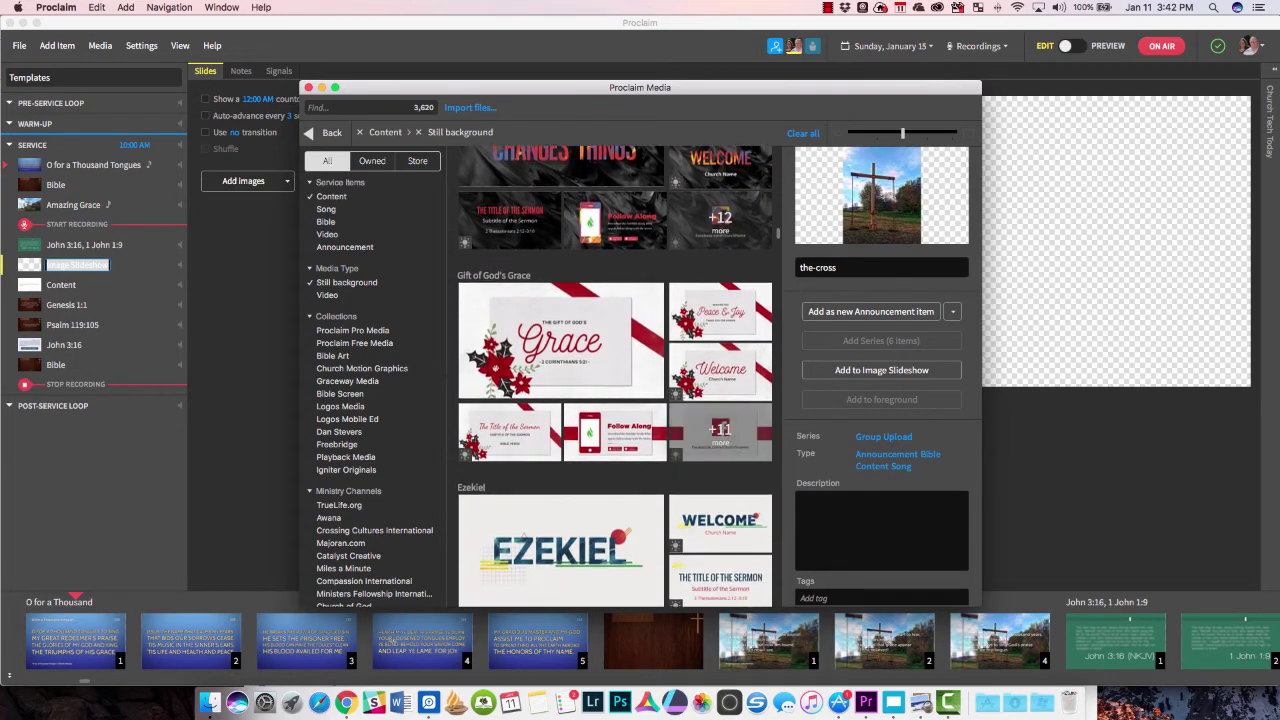
click(720, 372)
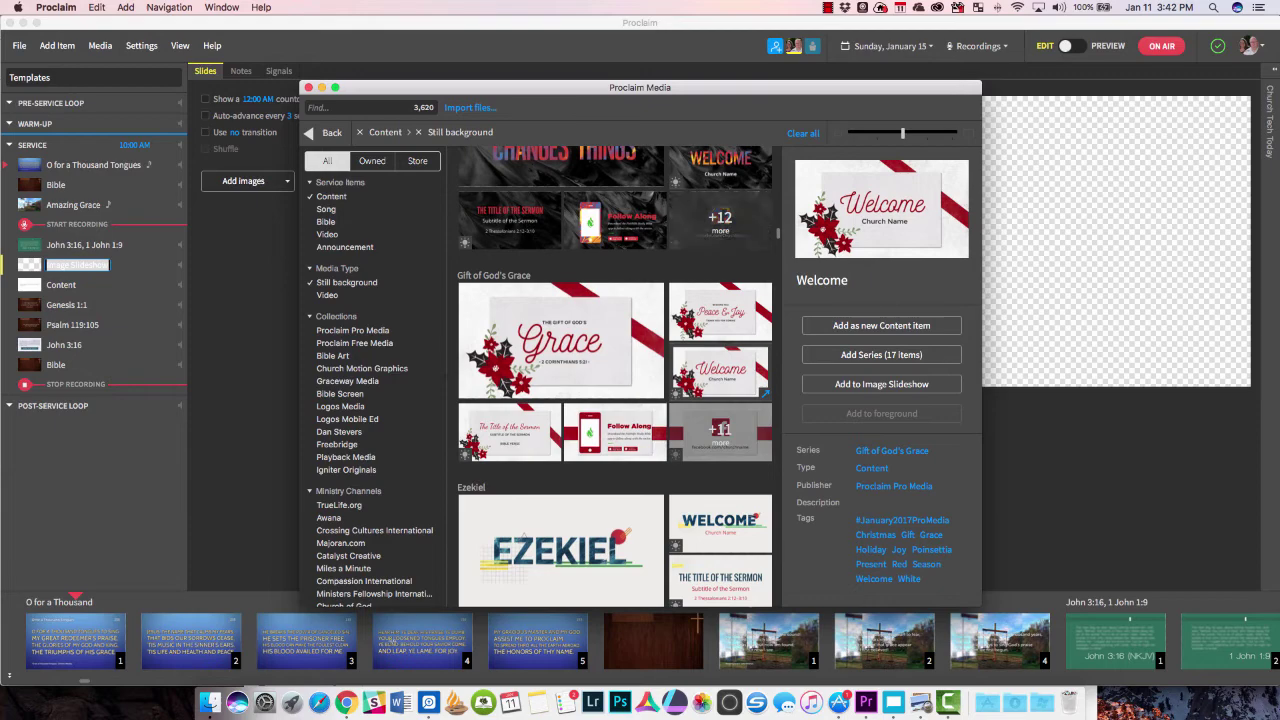
double_click(720, 312)
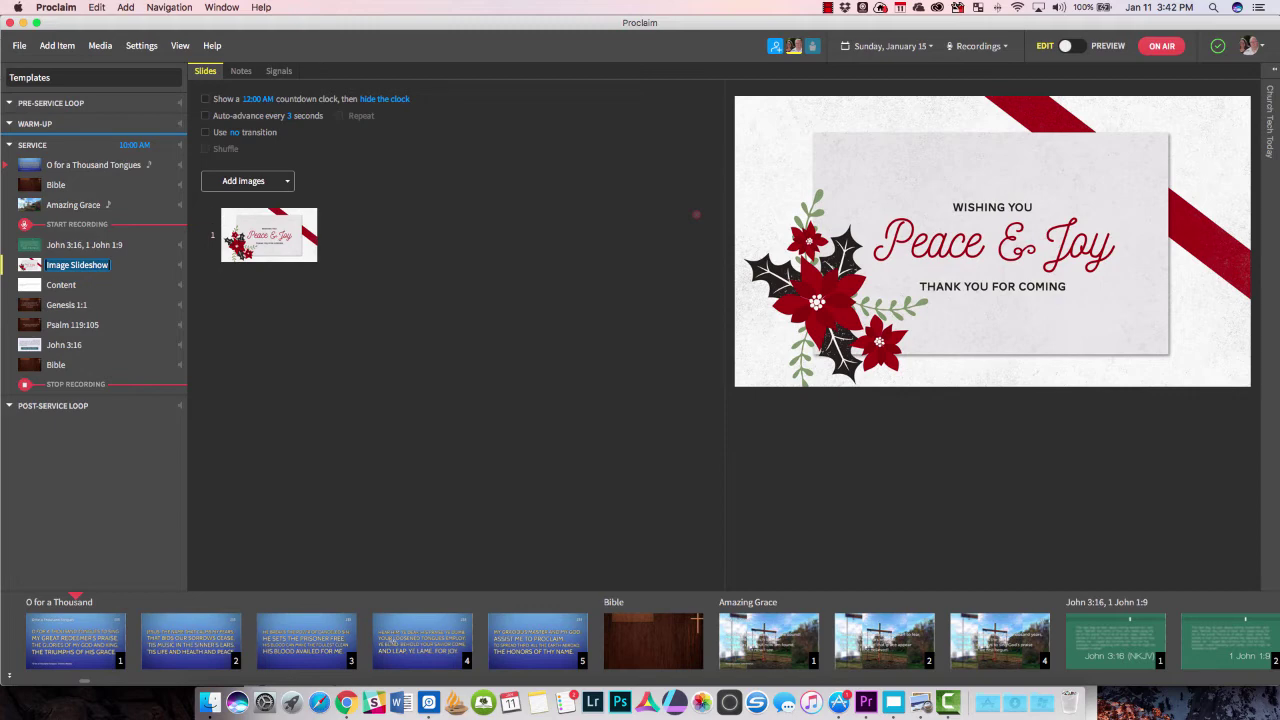
Check the presentation's date calendar and its available sermon recording options.
click(926, 46)
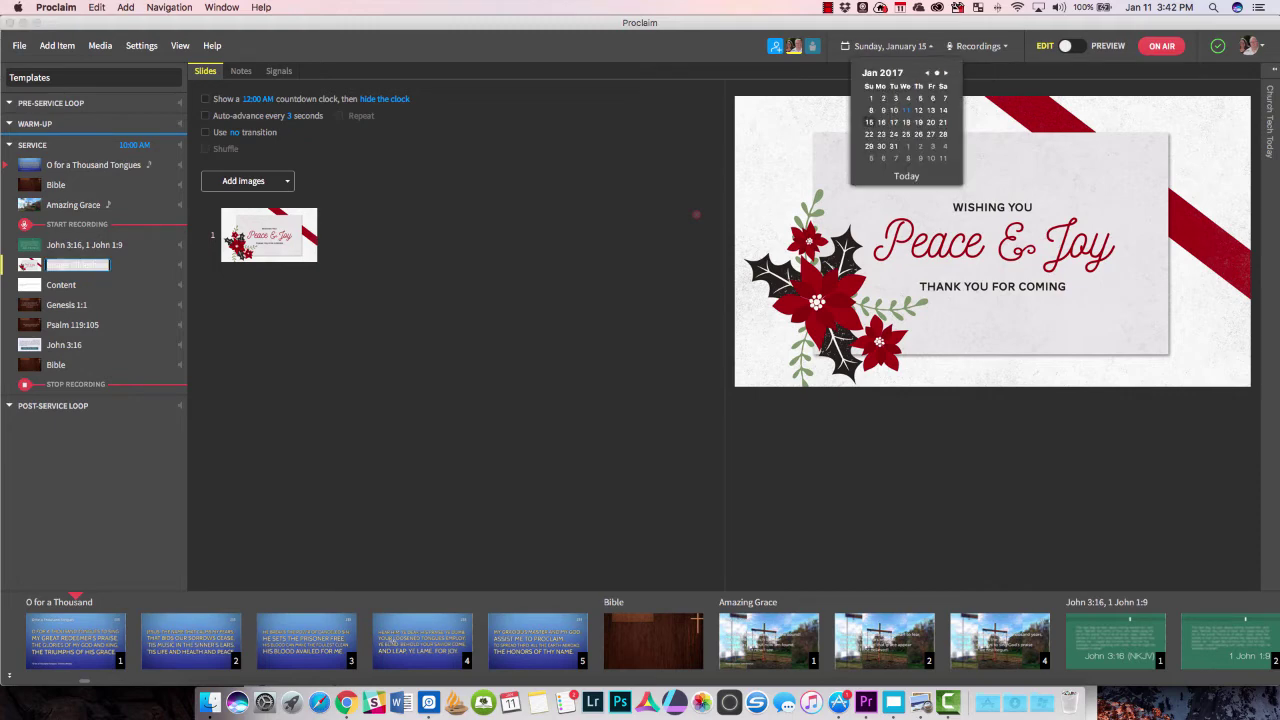
click(978, 46)
click(978, 46)
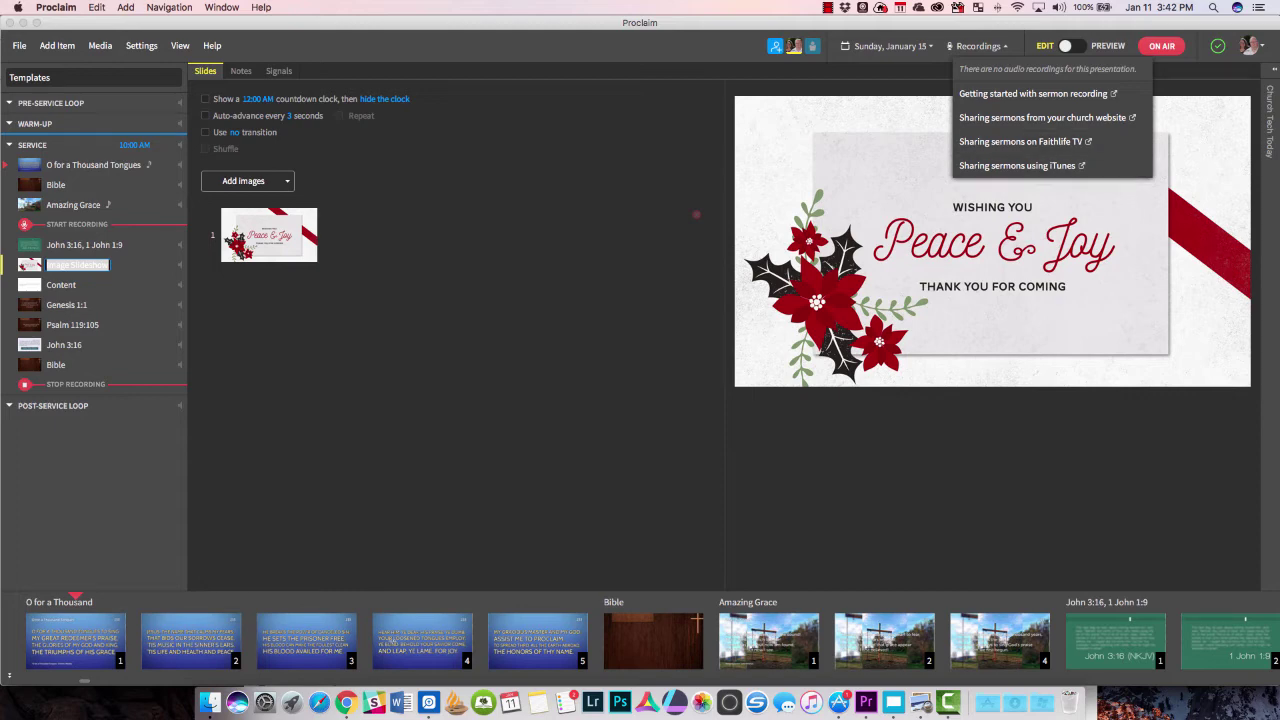
click(978, 46)
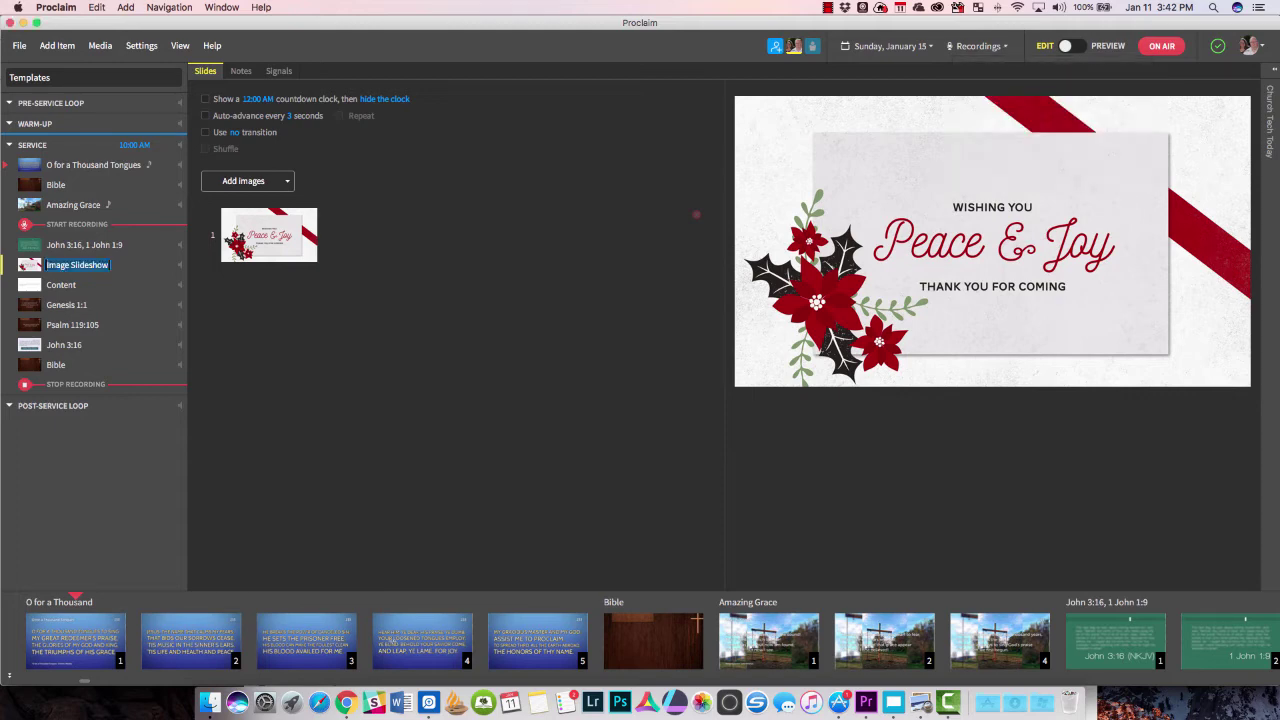
Preview the presentation, advance to the third slide of O for a Thousand Tongues, and look through the remaining slides.
click(1073, 46)
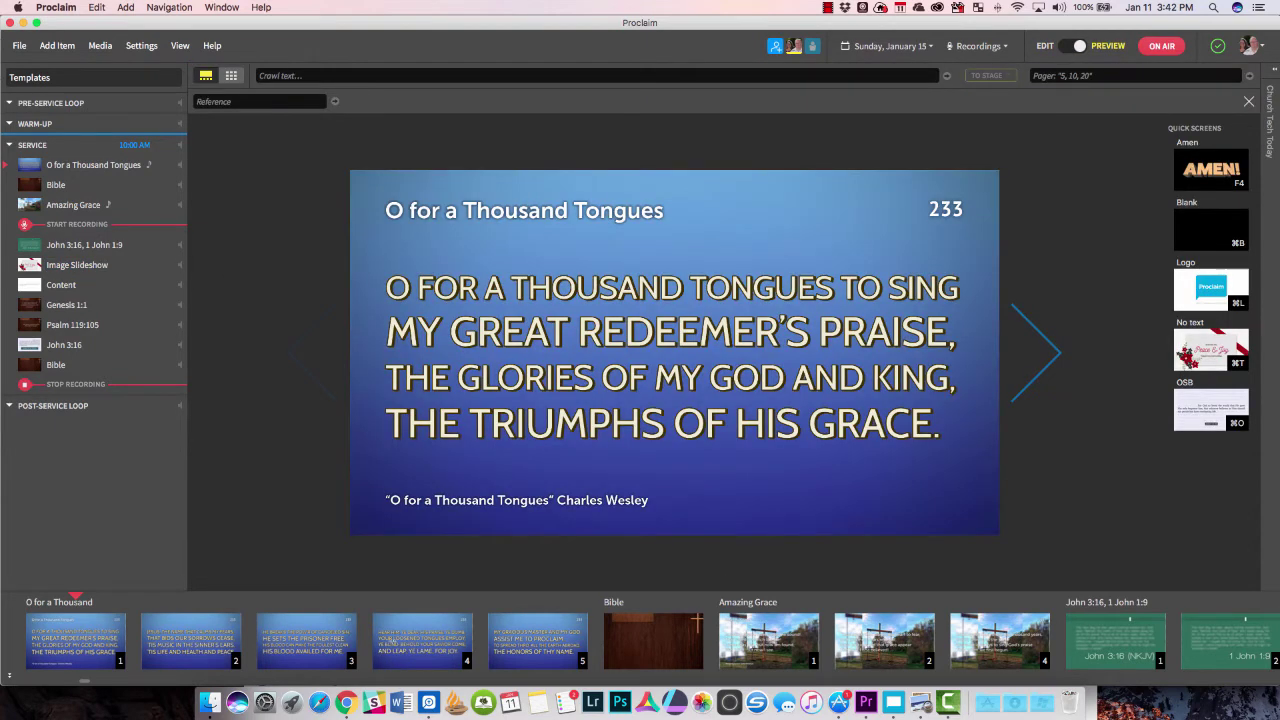
key(Right)
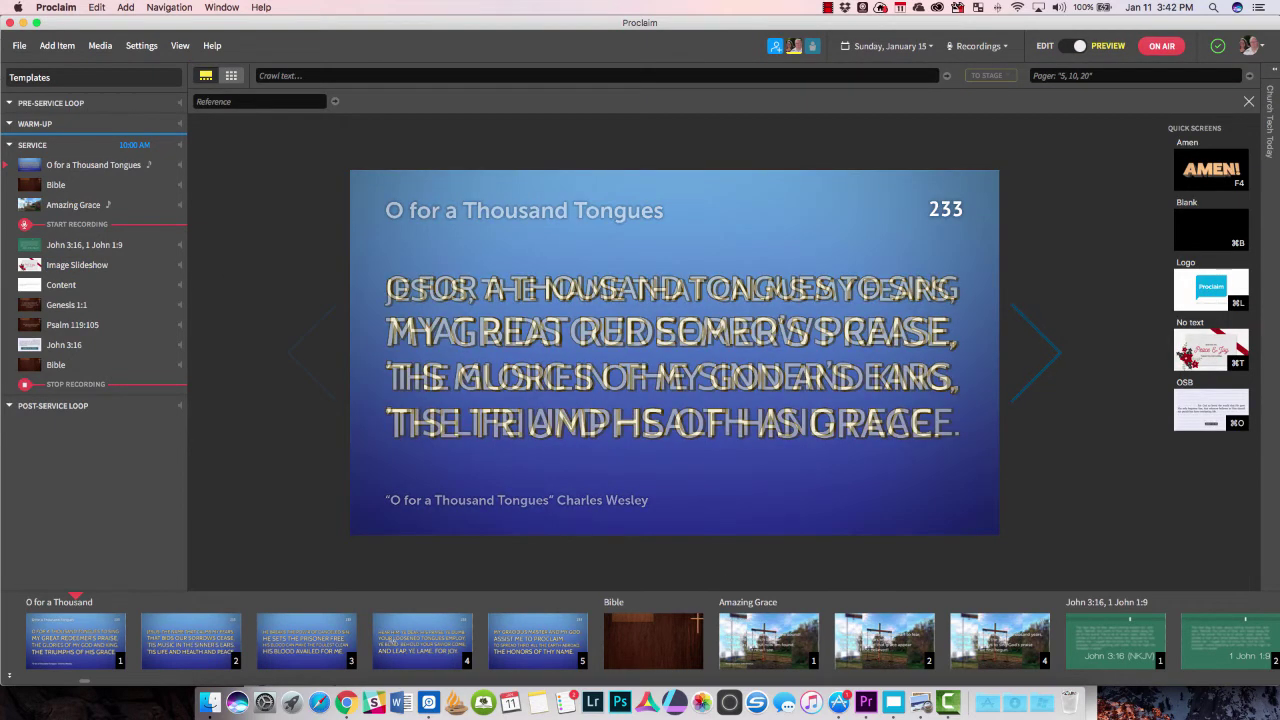
key(Right)
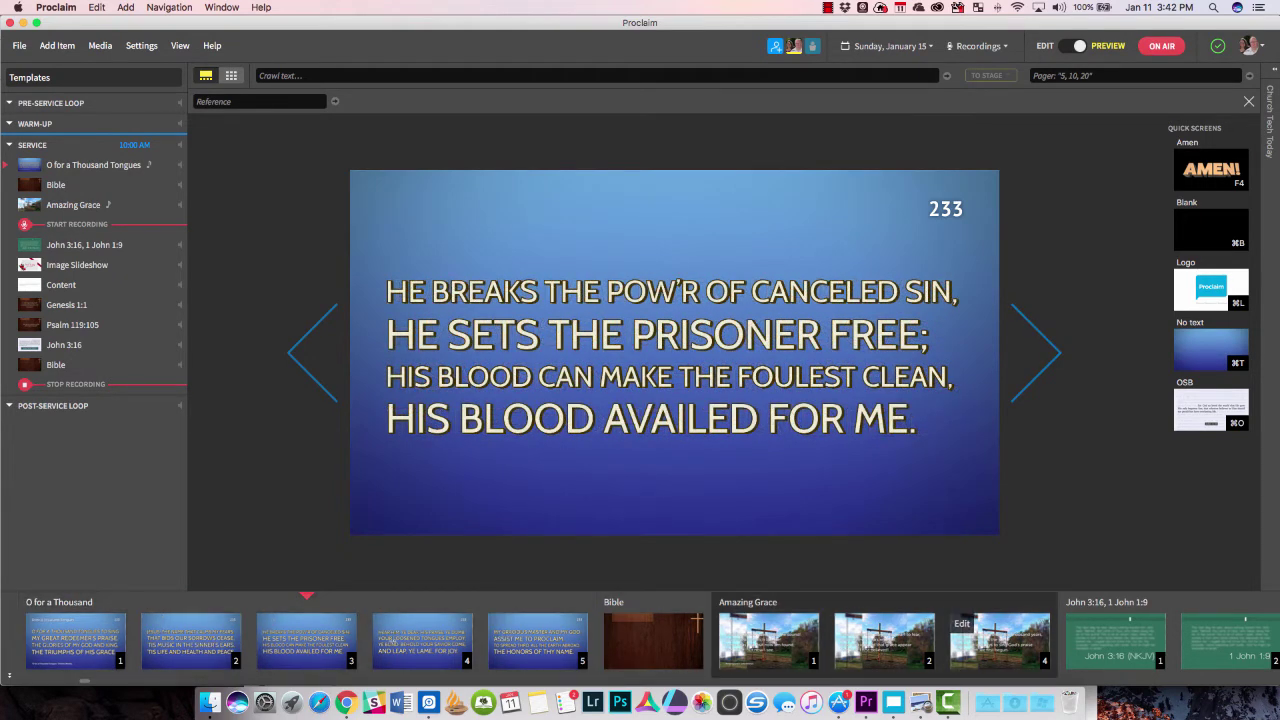
scroll(1110, 640, right, 10)
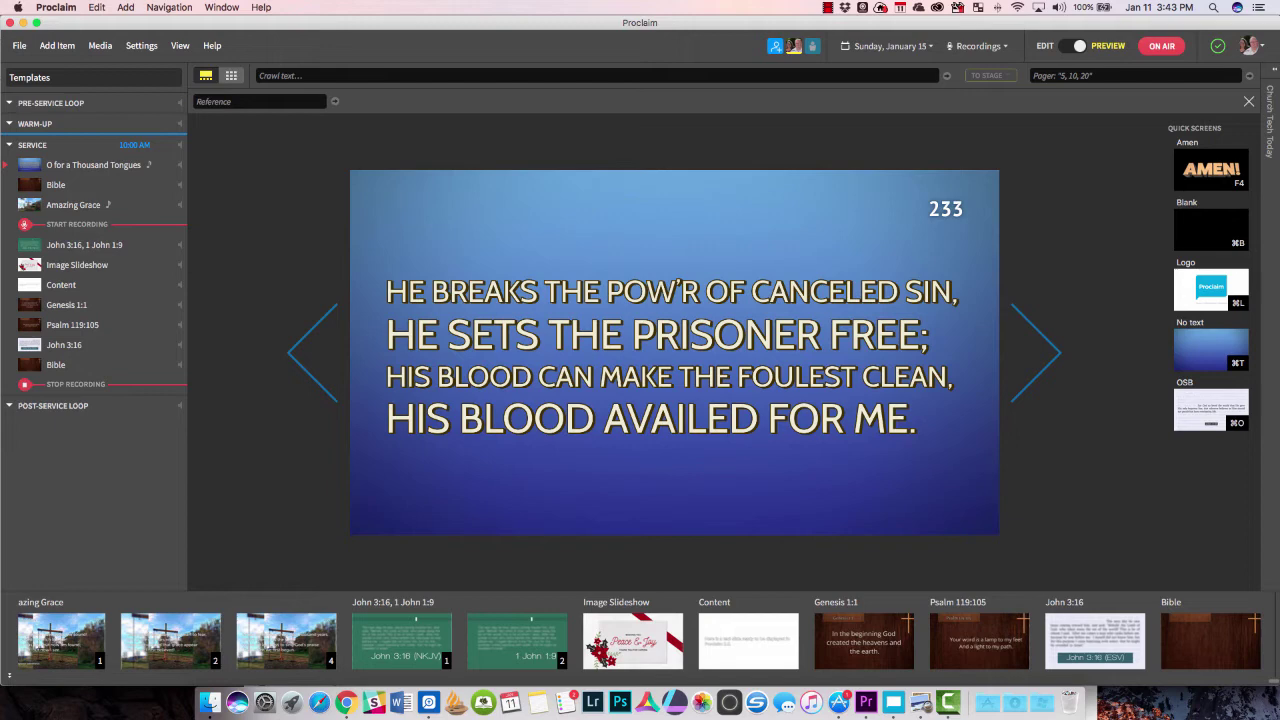
Take the presentation off air to open its sermon recording details.
click(1161, 46)
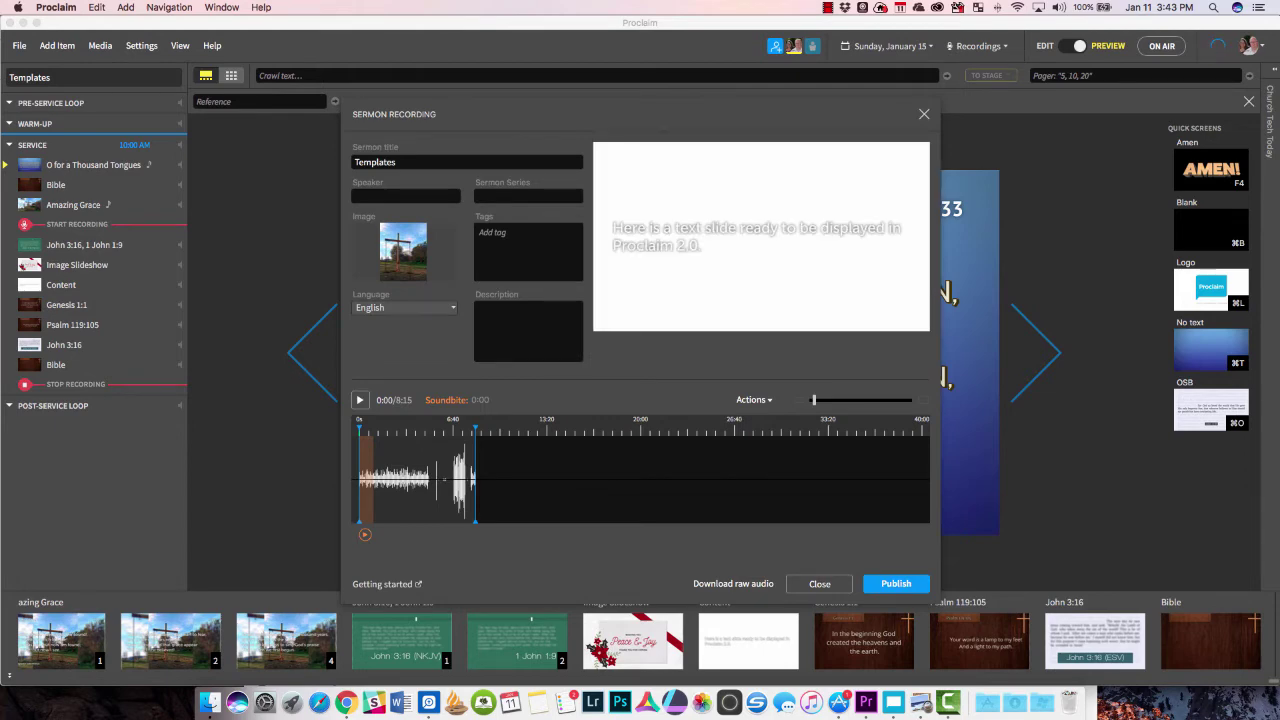
Put the presentation back on air and show the Amen, Blank, Logo, Last shown and No text quick screens in turn.
click(924, 114)
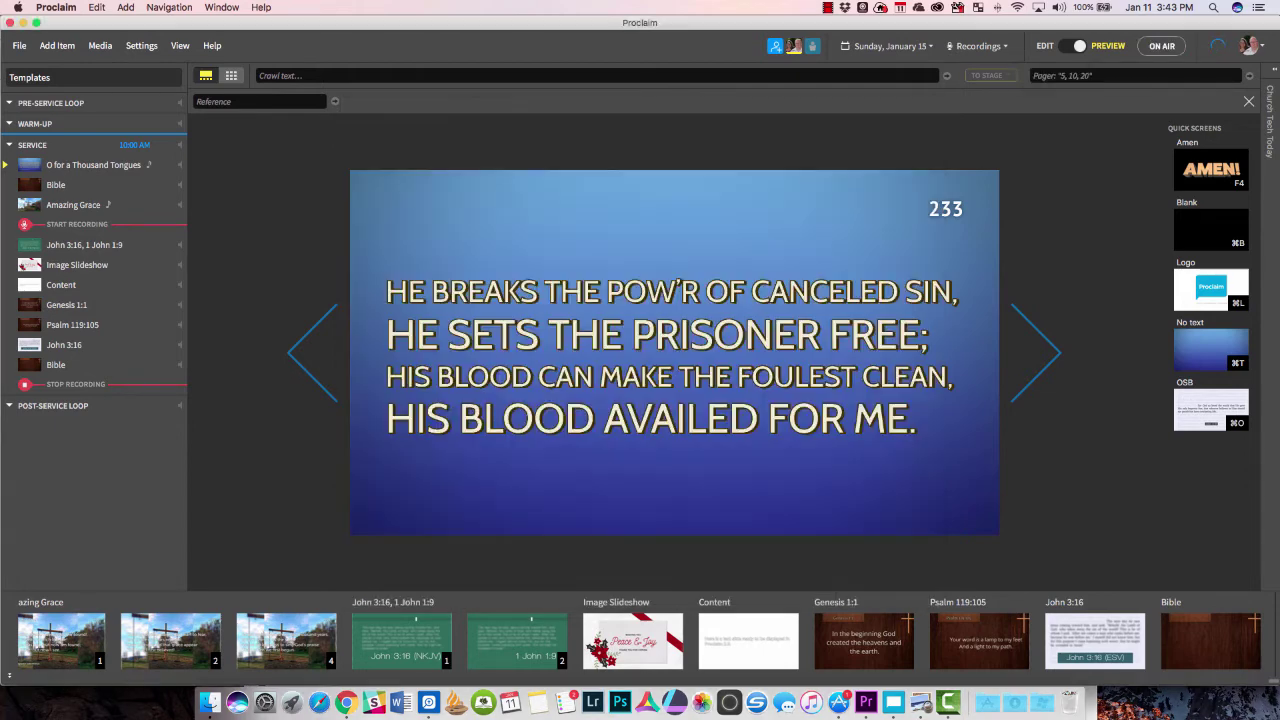
click(1161, 46)
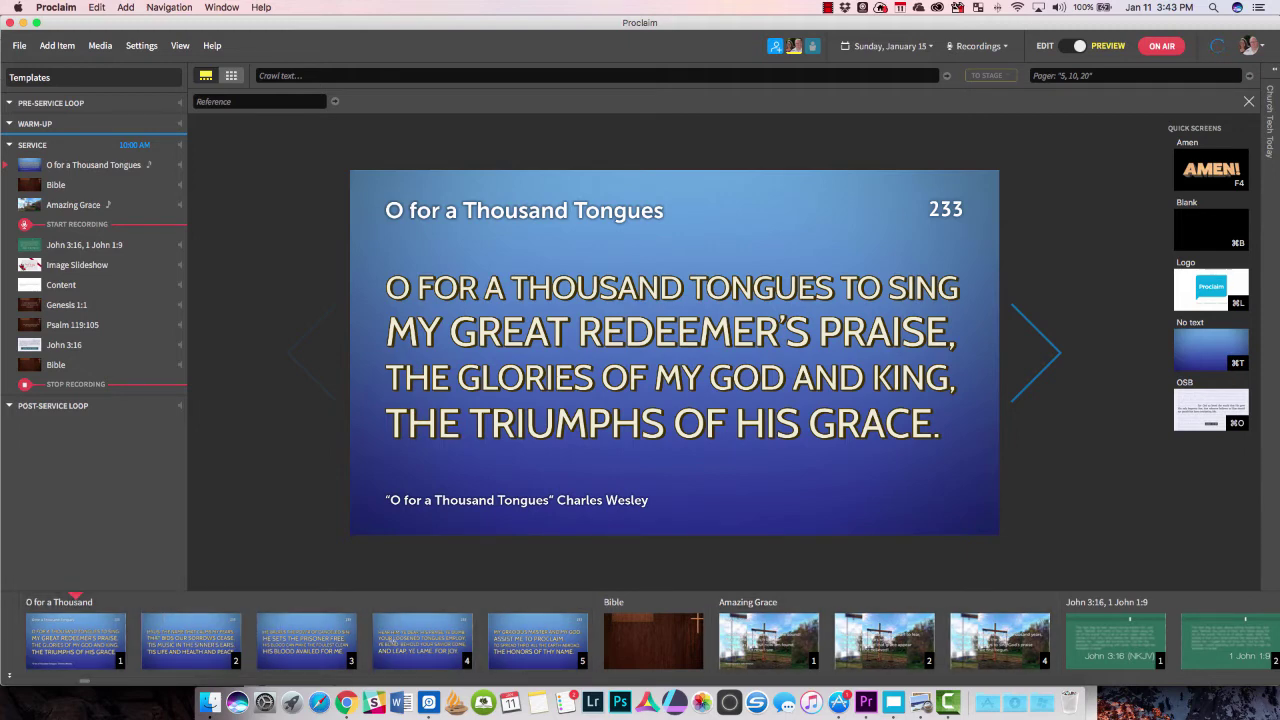
key(F4)
key(F4)
key(super+b)
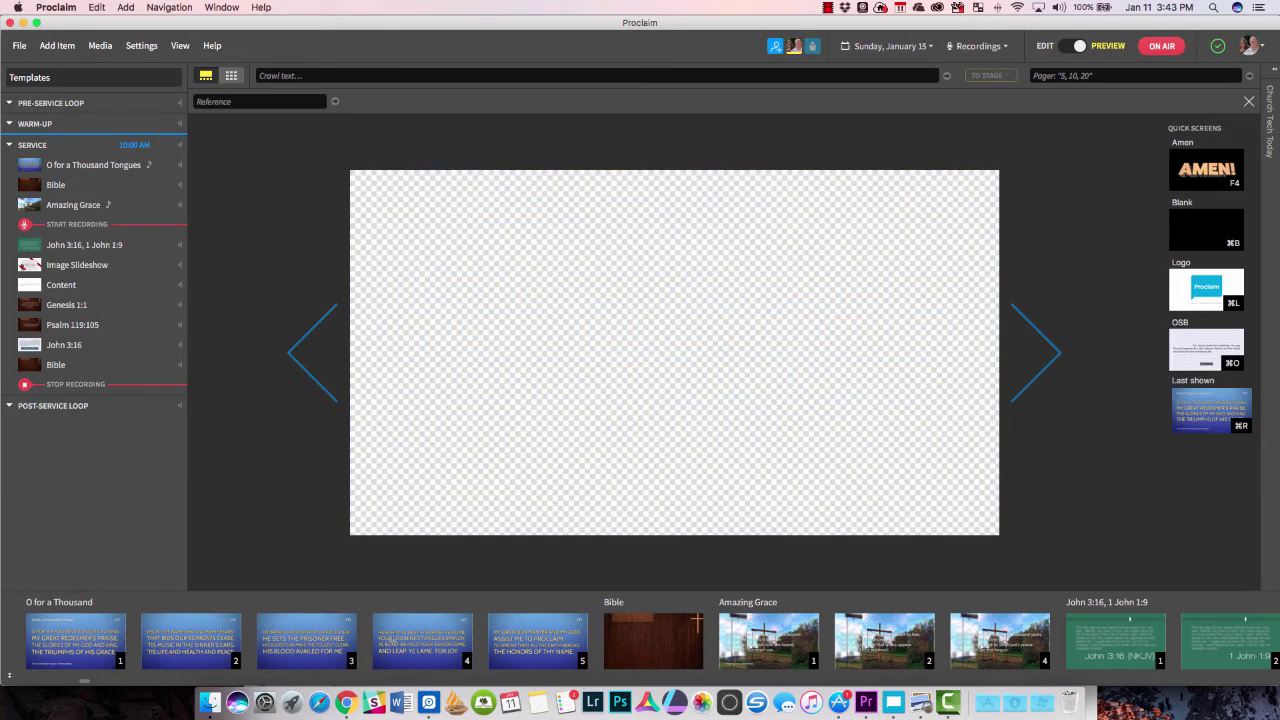
key(super+l)
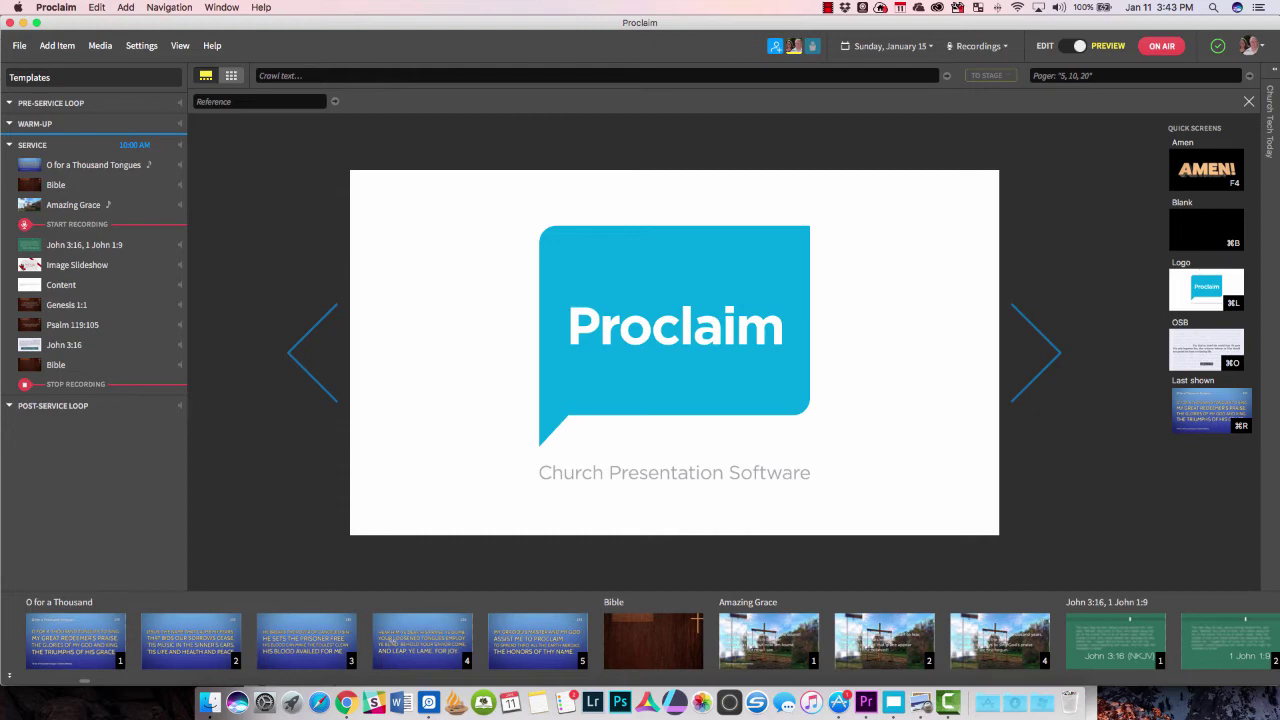
click(235, 102)
key(super+r)
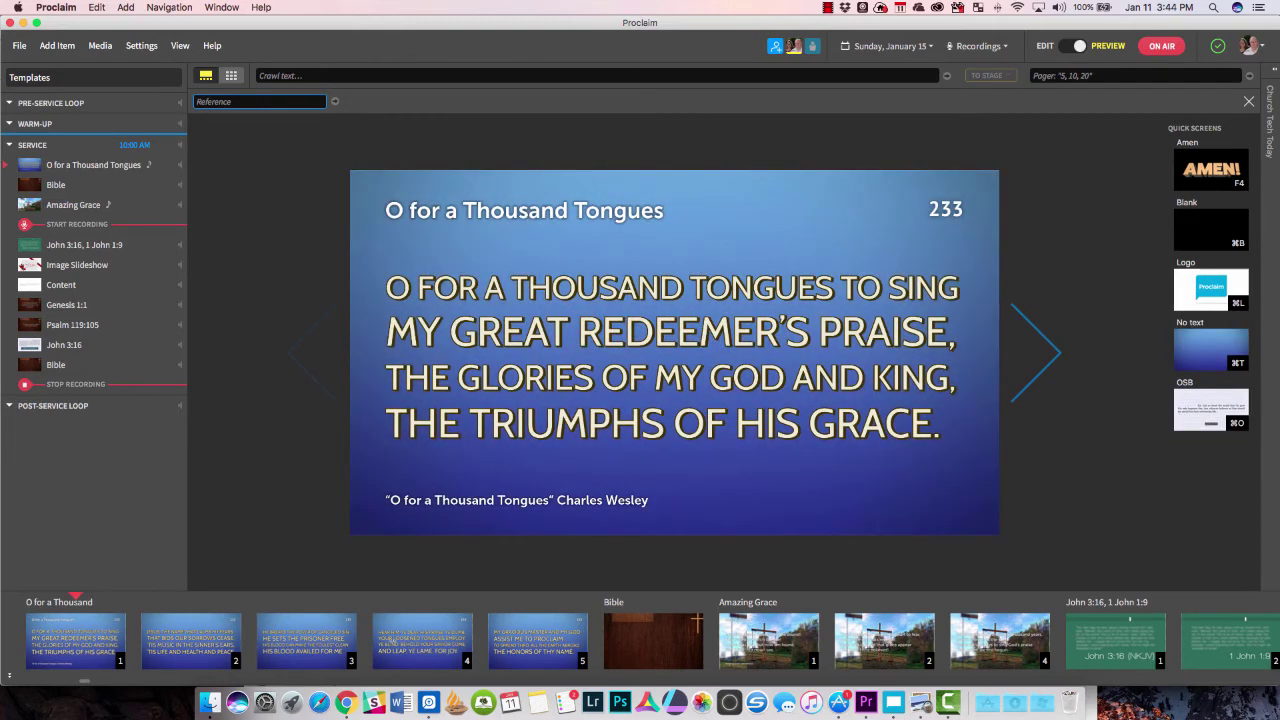
key(super+t)
Review the Church Tech Today group's news, members and messages, going back to the message list from the Sermon Illustrations thread.
click(1274, 69)
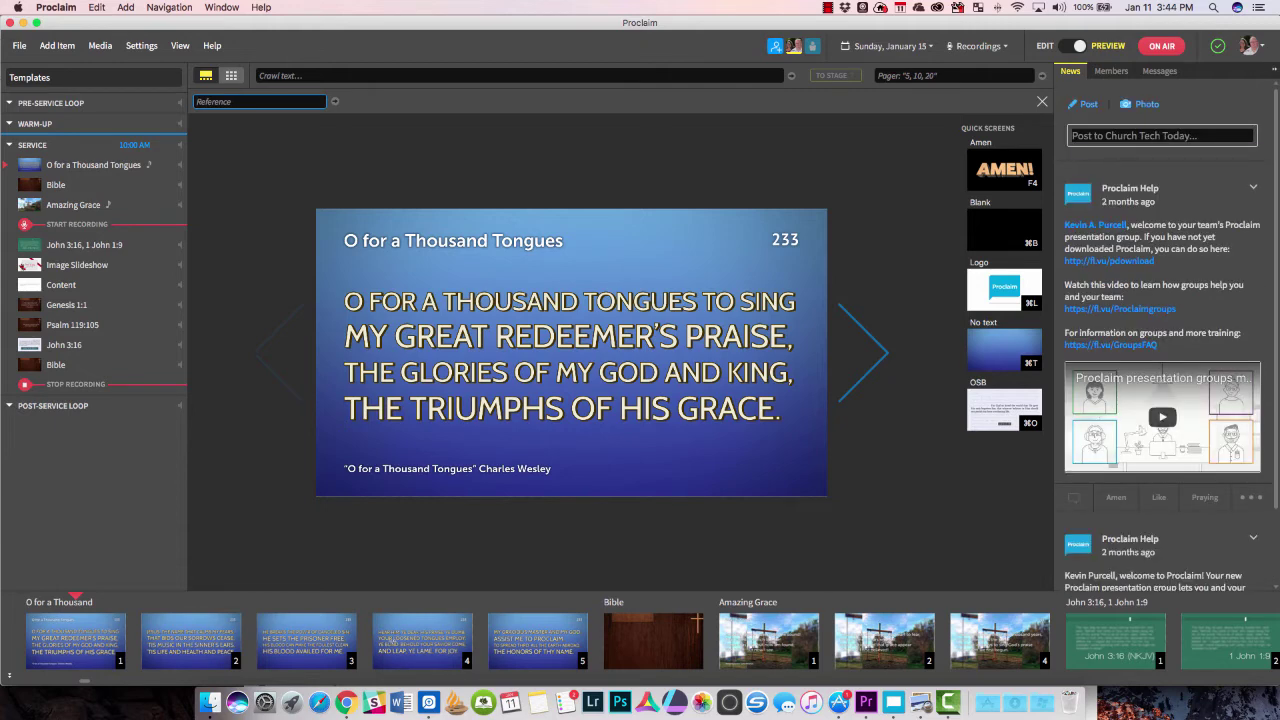
click(1111, 71)
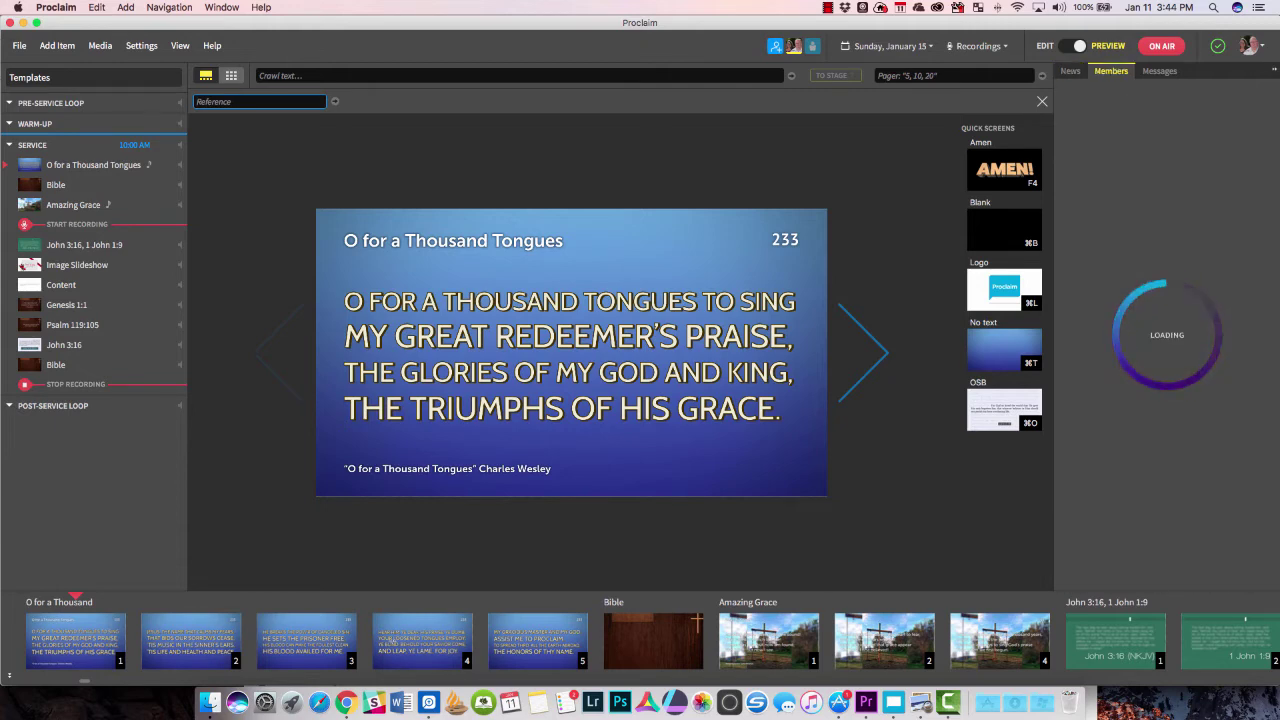
click(1160, 71)
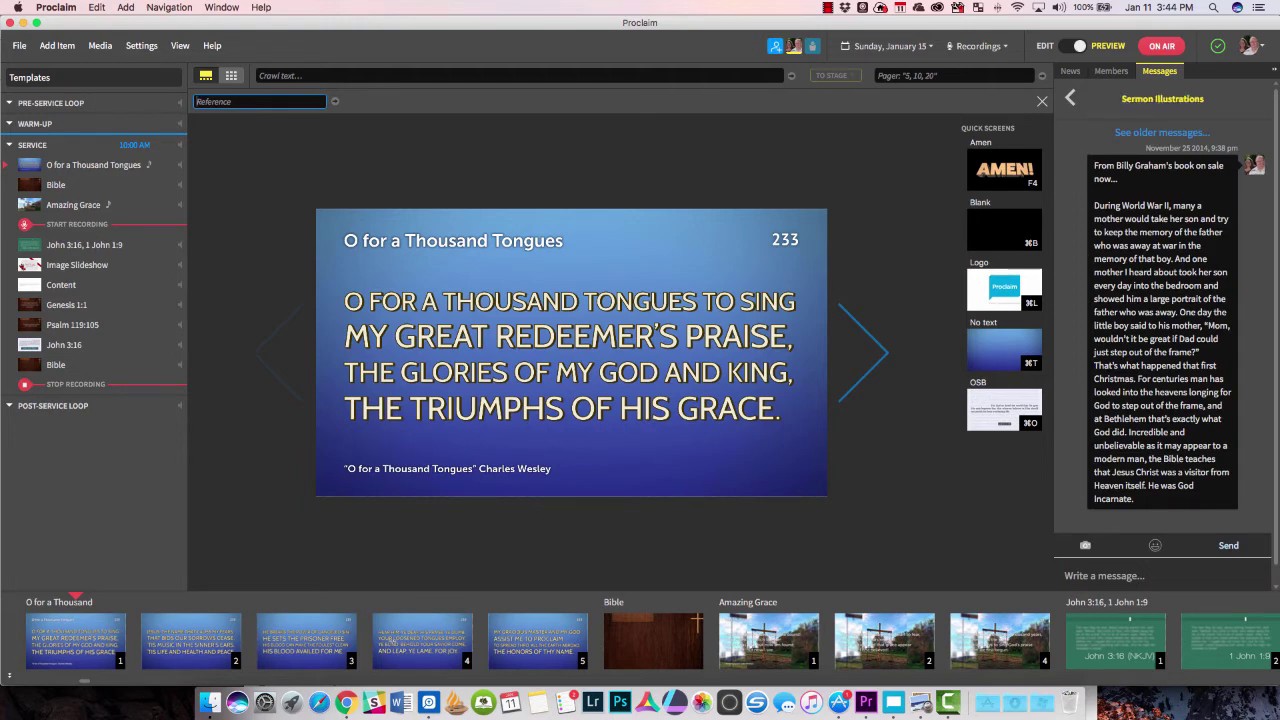
click(1070, 97)
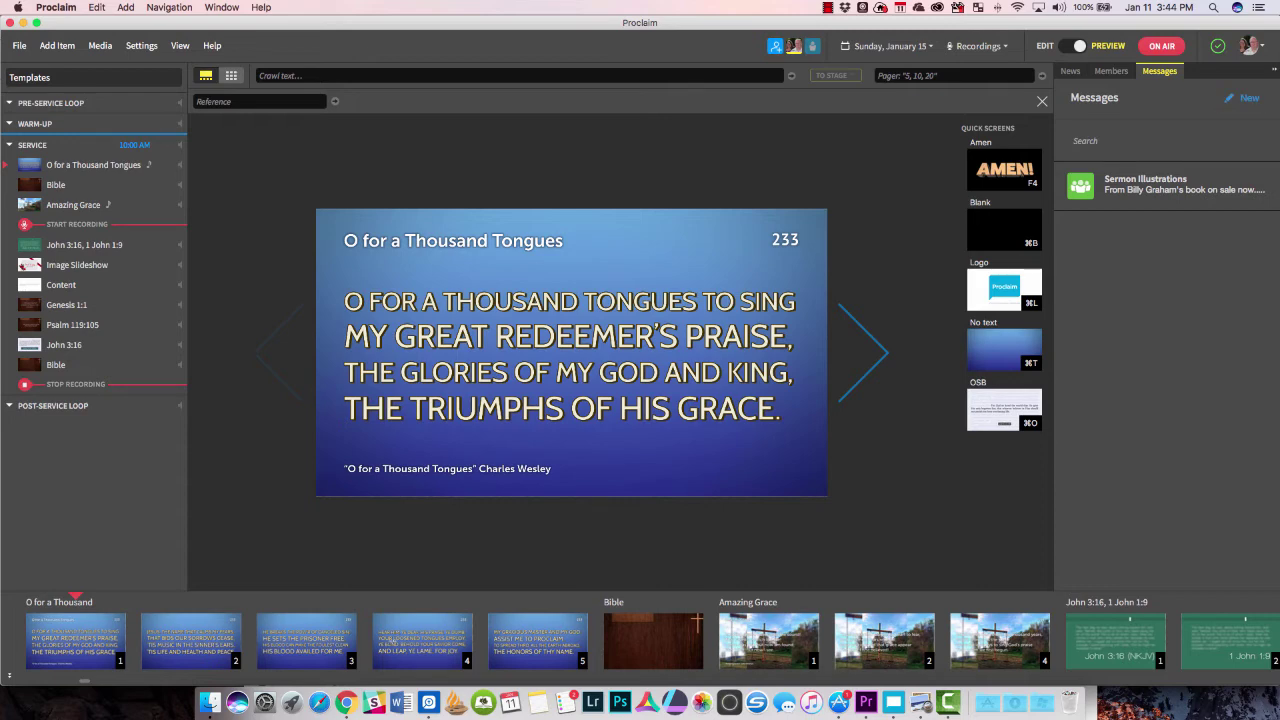
click(1274, 69)
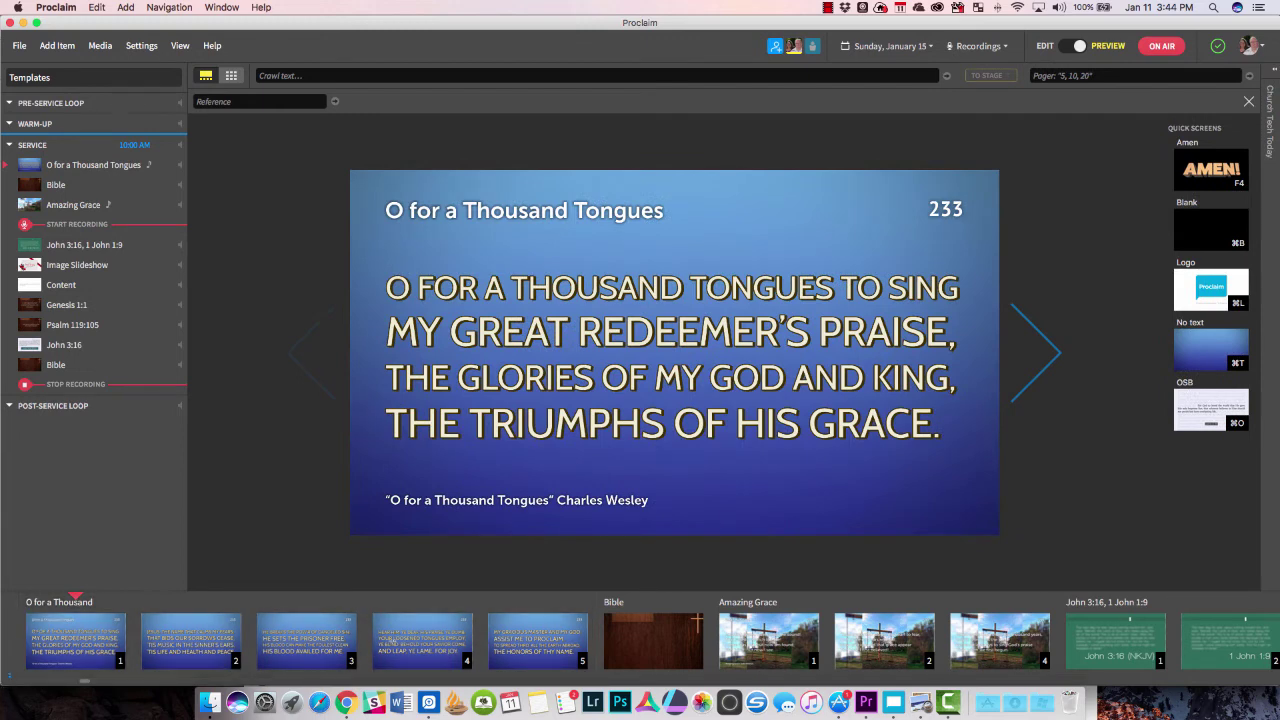
Collapse the timeline and return the presentation to edit mode.
click(10, 676)
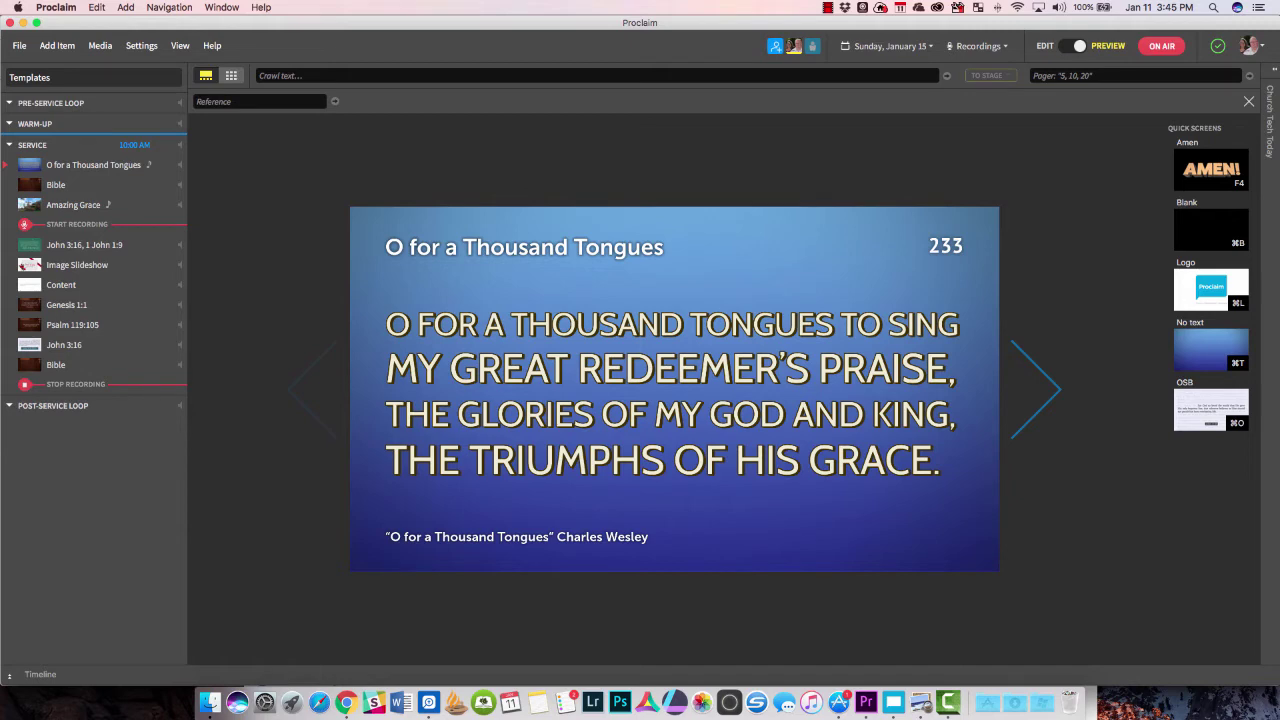
click(1072, 46)
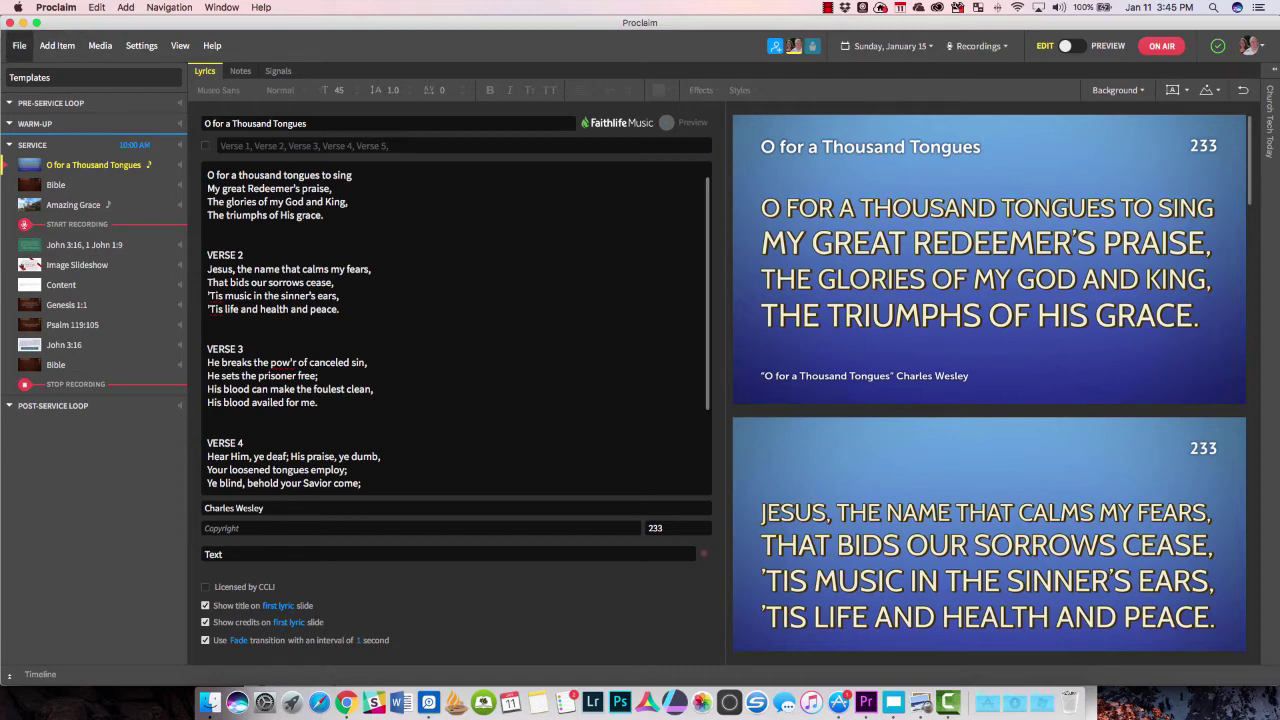
Look over the options for creating a new presentation and the item types, cues and imports available to add.
click(19, 45)
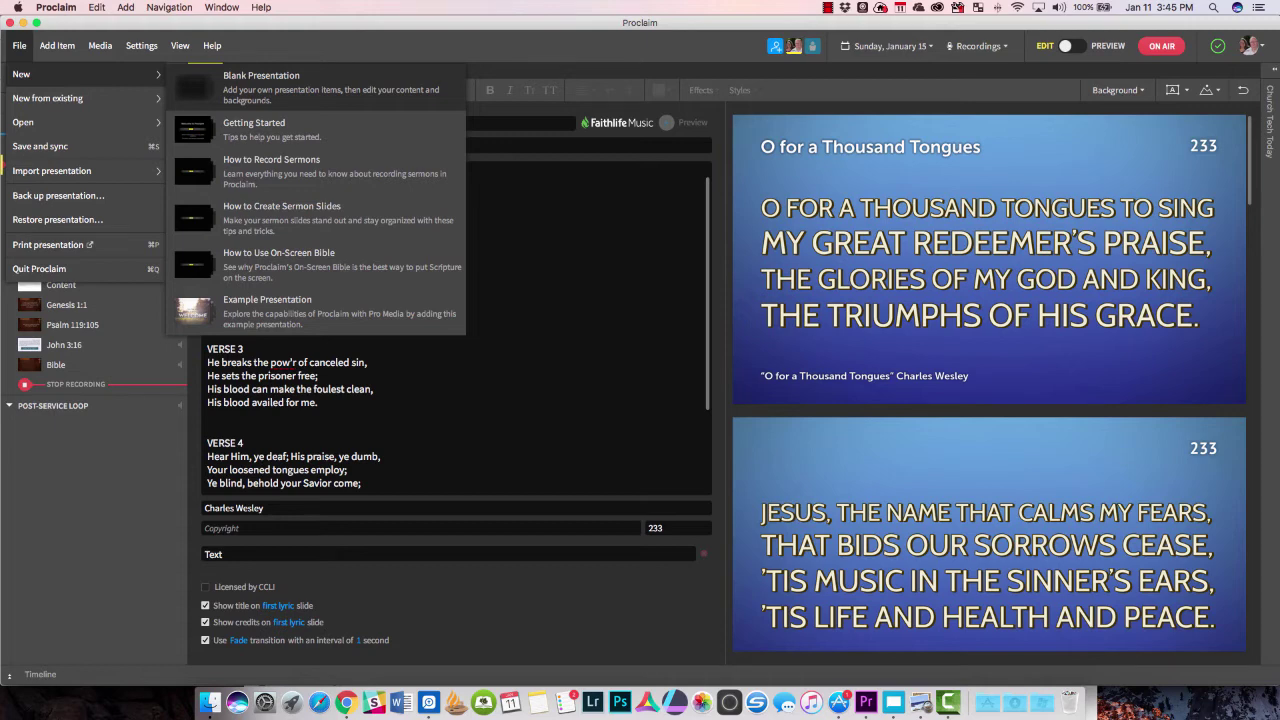
mouse_move(60, 122)
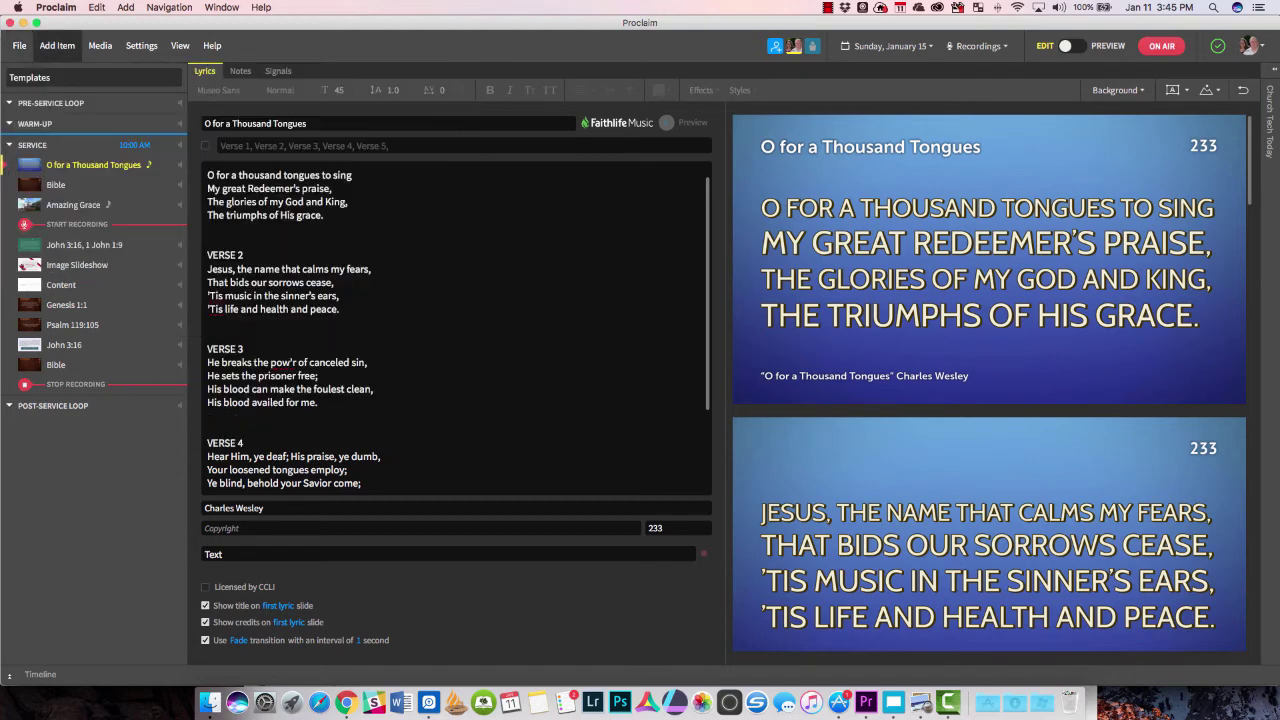
mouse_move(57, 46)
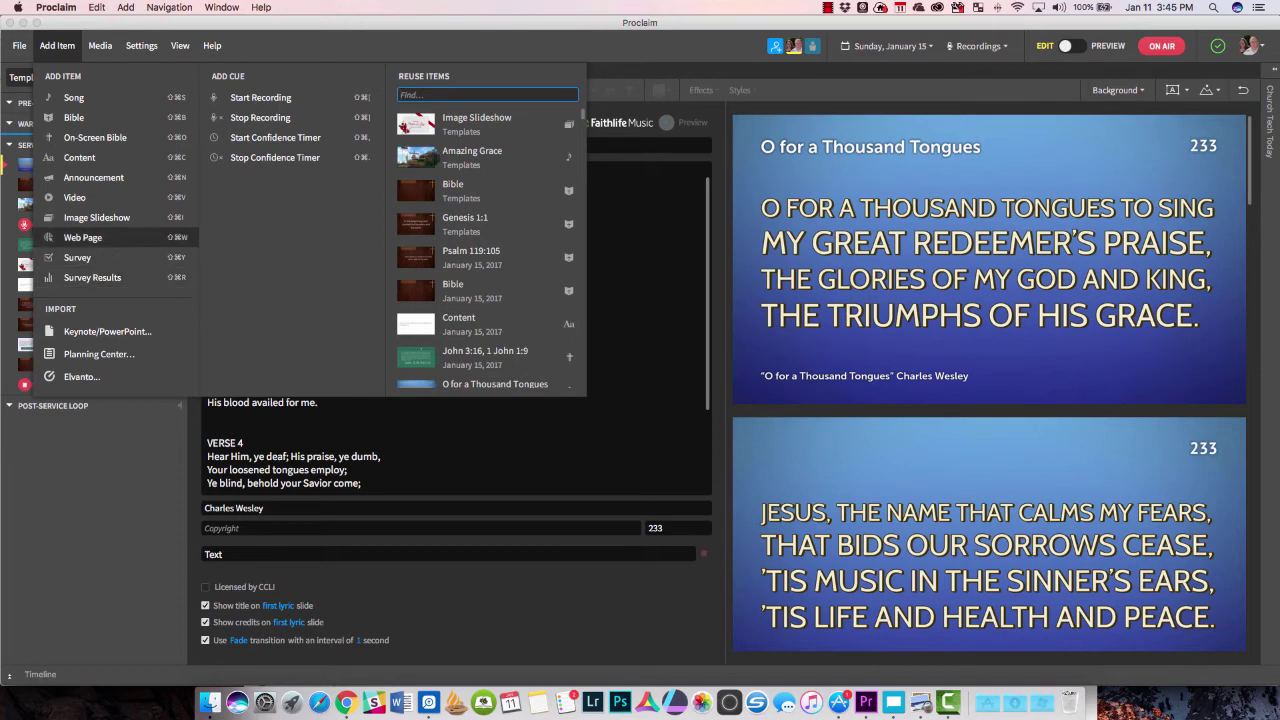
key(Escape)
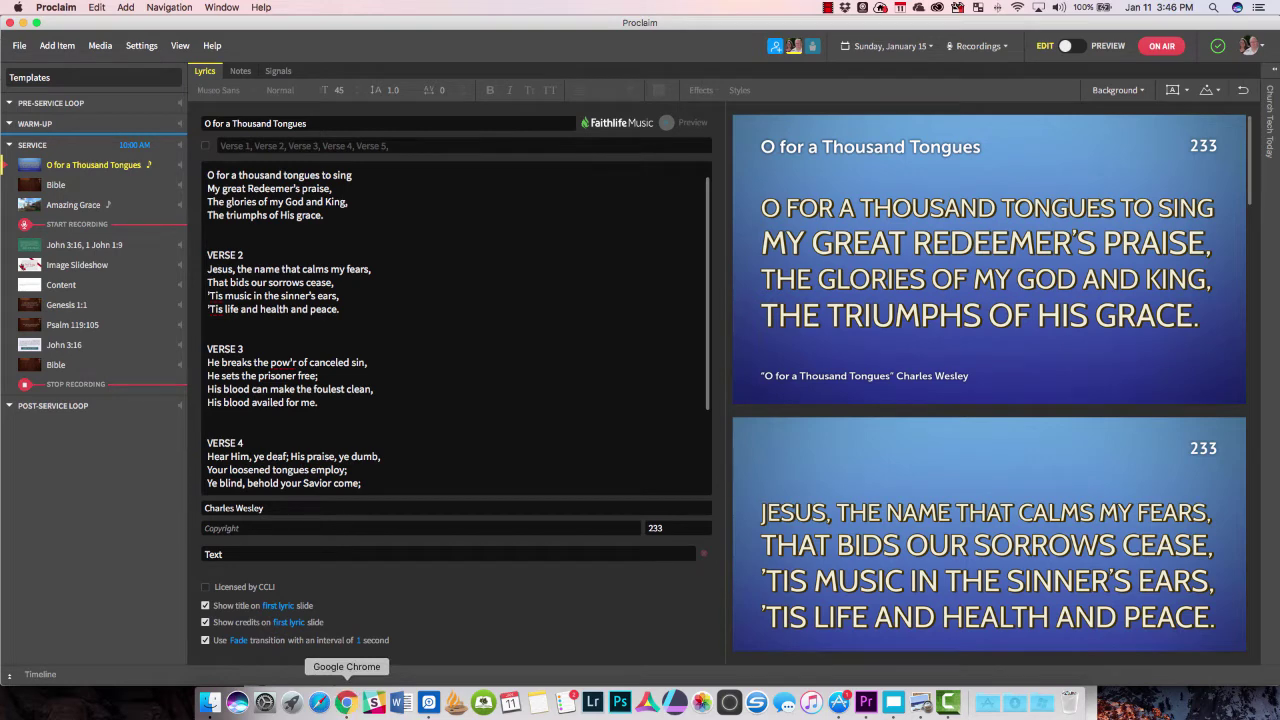
Switch to Chrome, go back to the Proclaim pricing page and set the congregation size to 100–199.
click(346, 702)
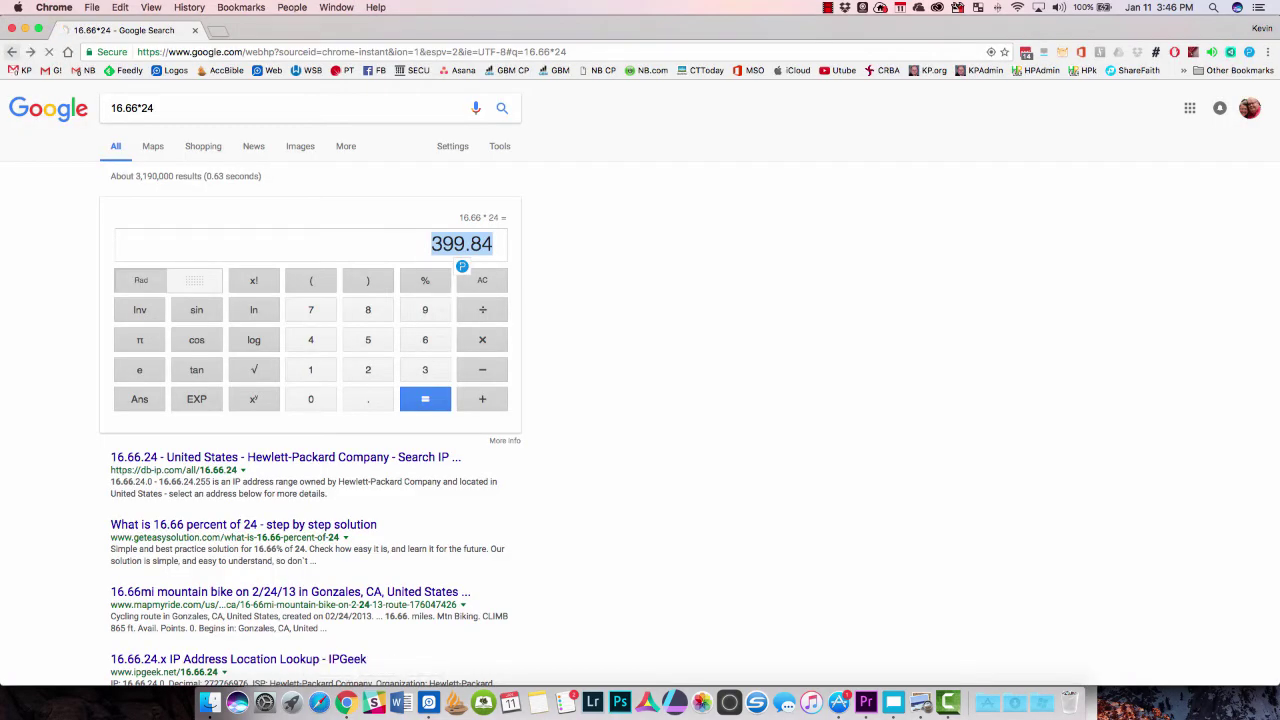
key(super+bracketleft)
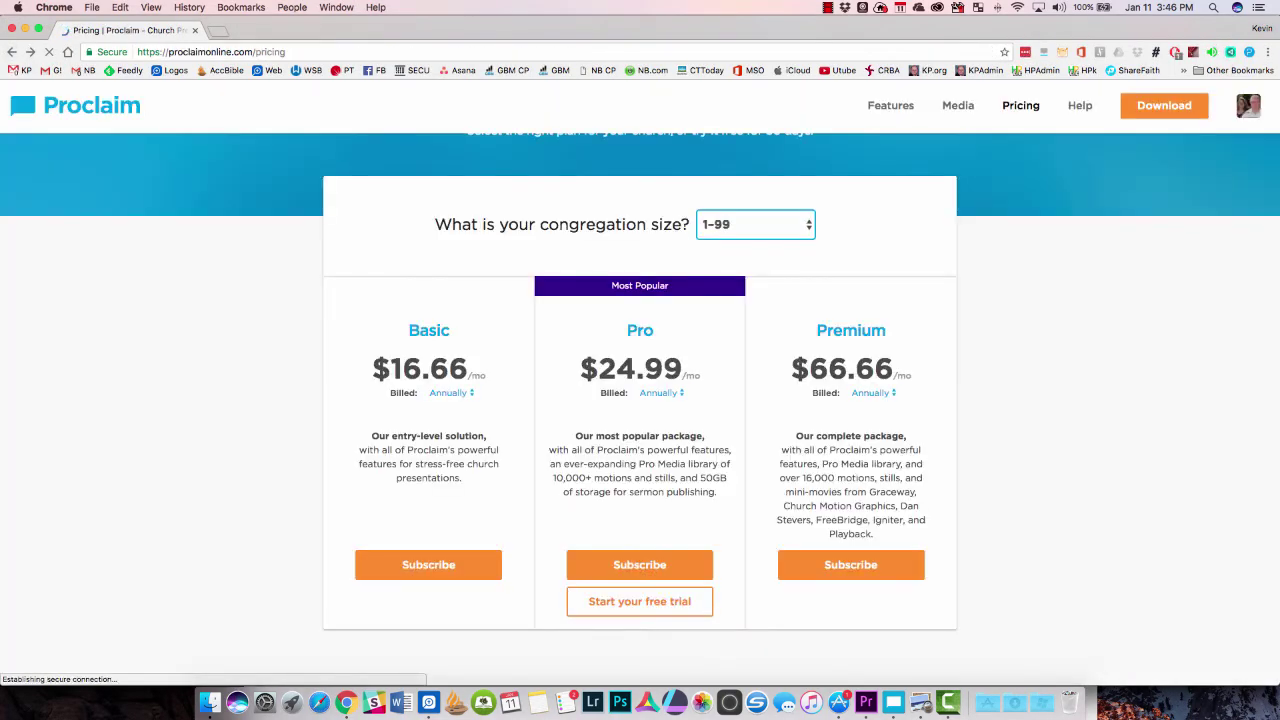
drag(169, 52, 253, 52)
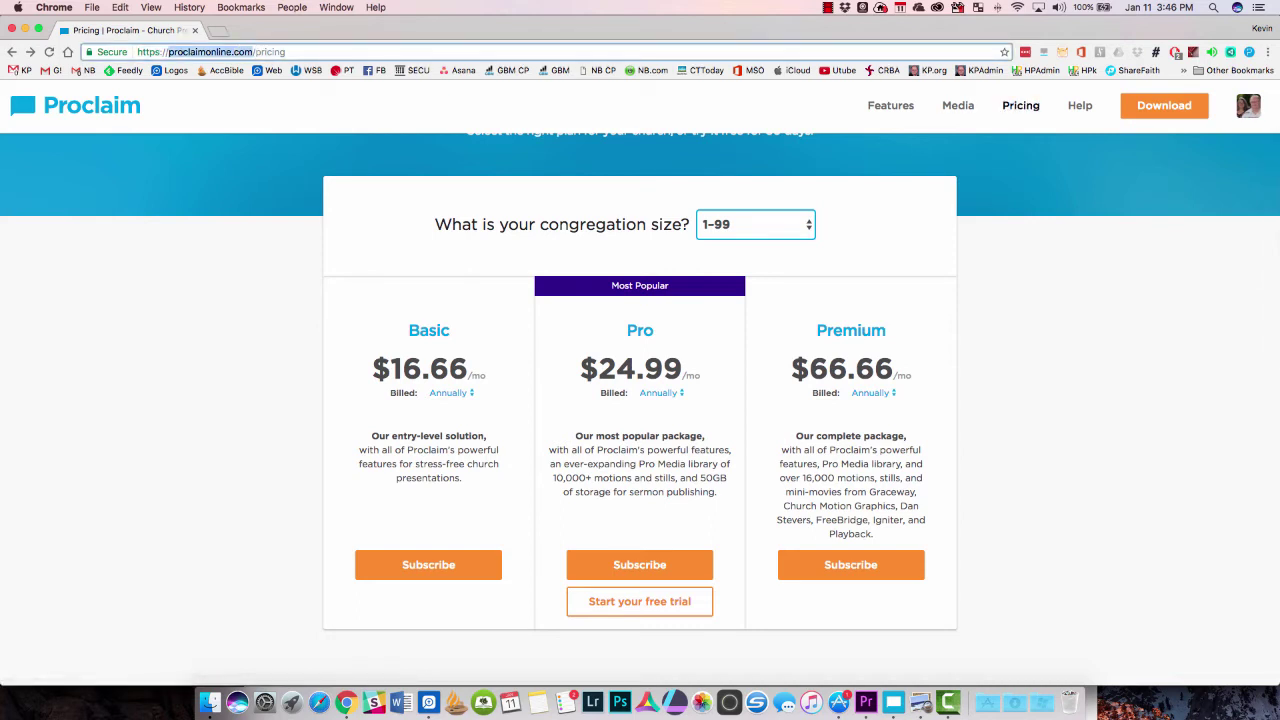
click(755, 224)
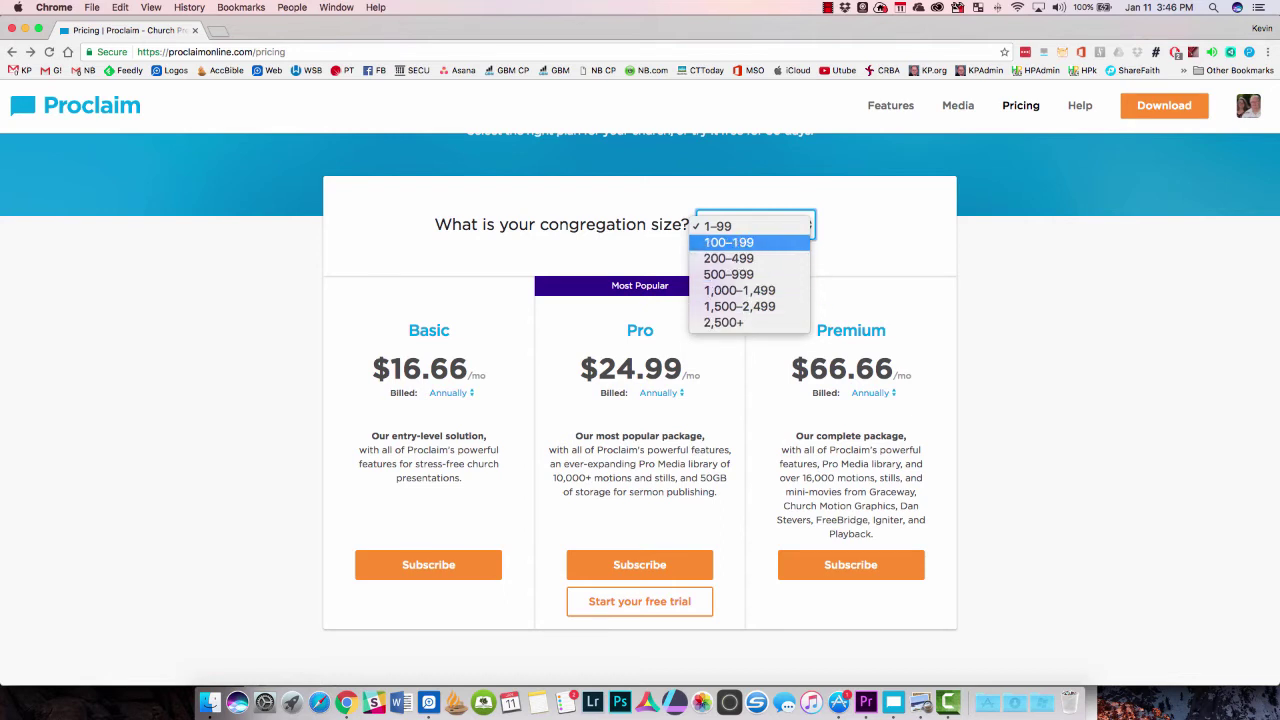
click(728, 242)
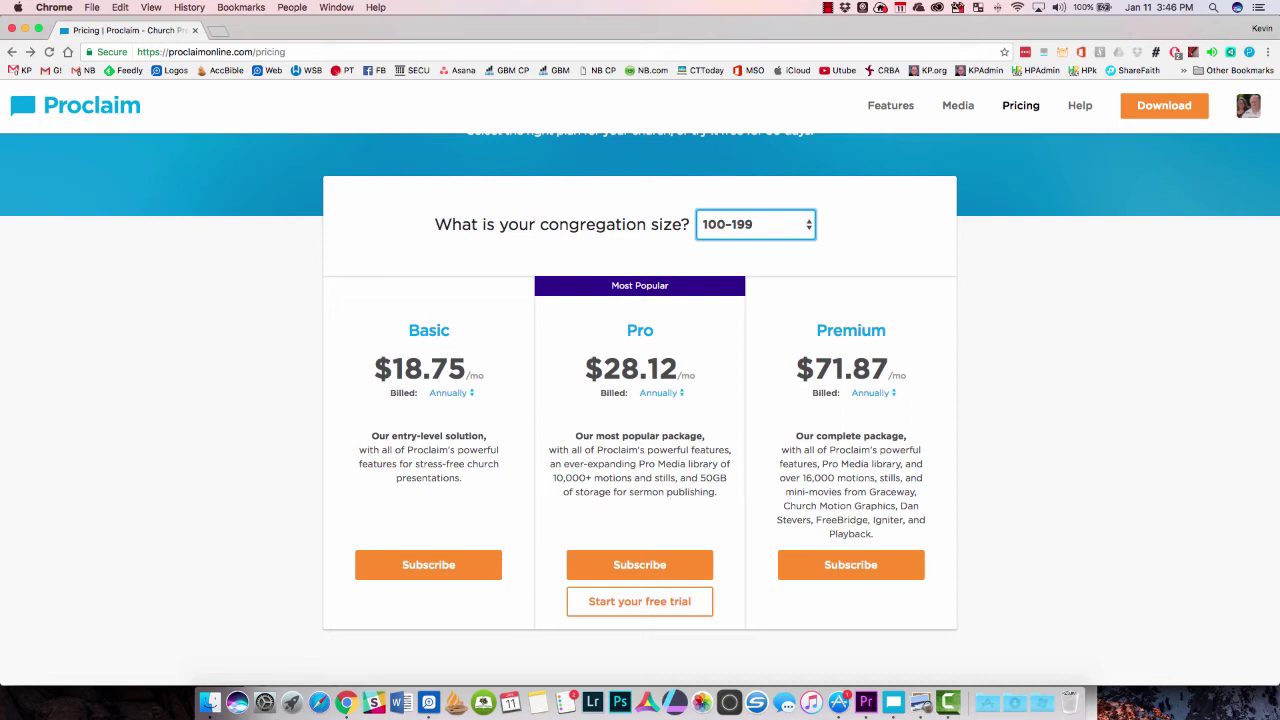
Calculate the Basic plan's yearly cost by searching Google for 18.75*12 in a new tab.
drag(392, 368, 466, 368)
key(super+c)
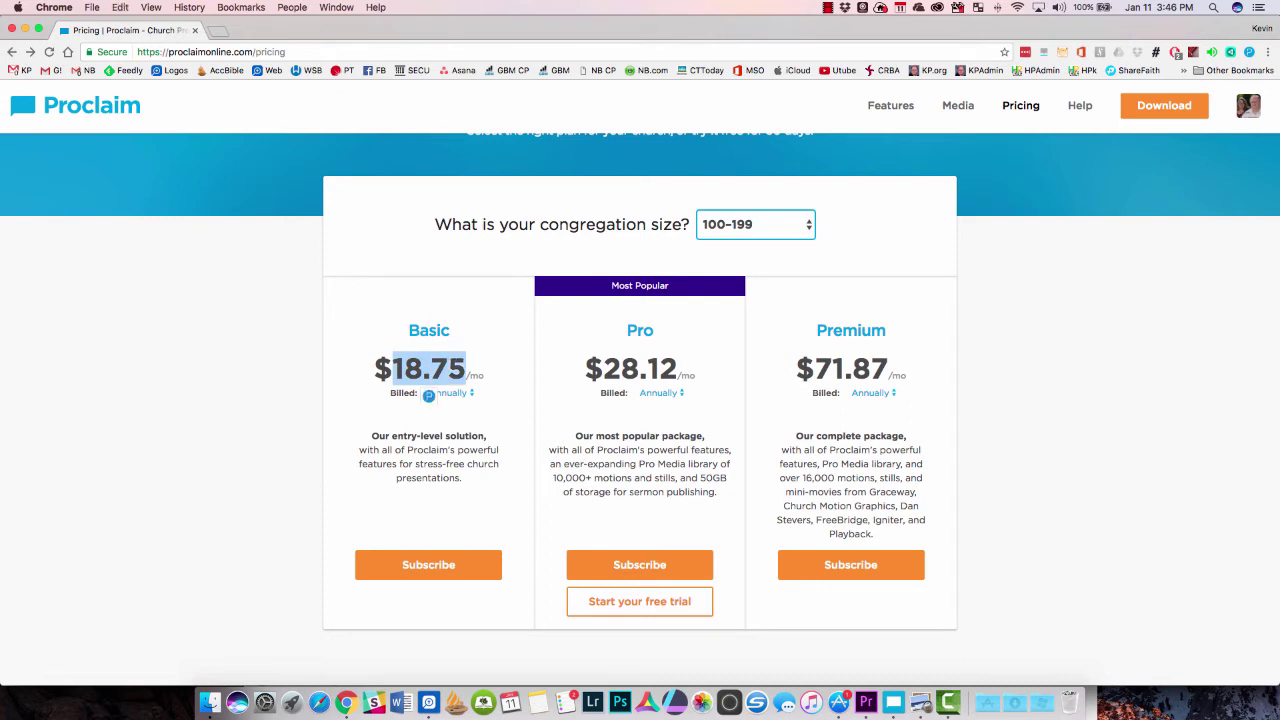
key(super+t)
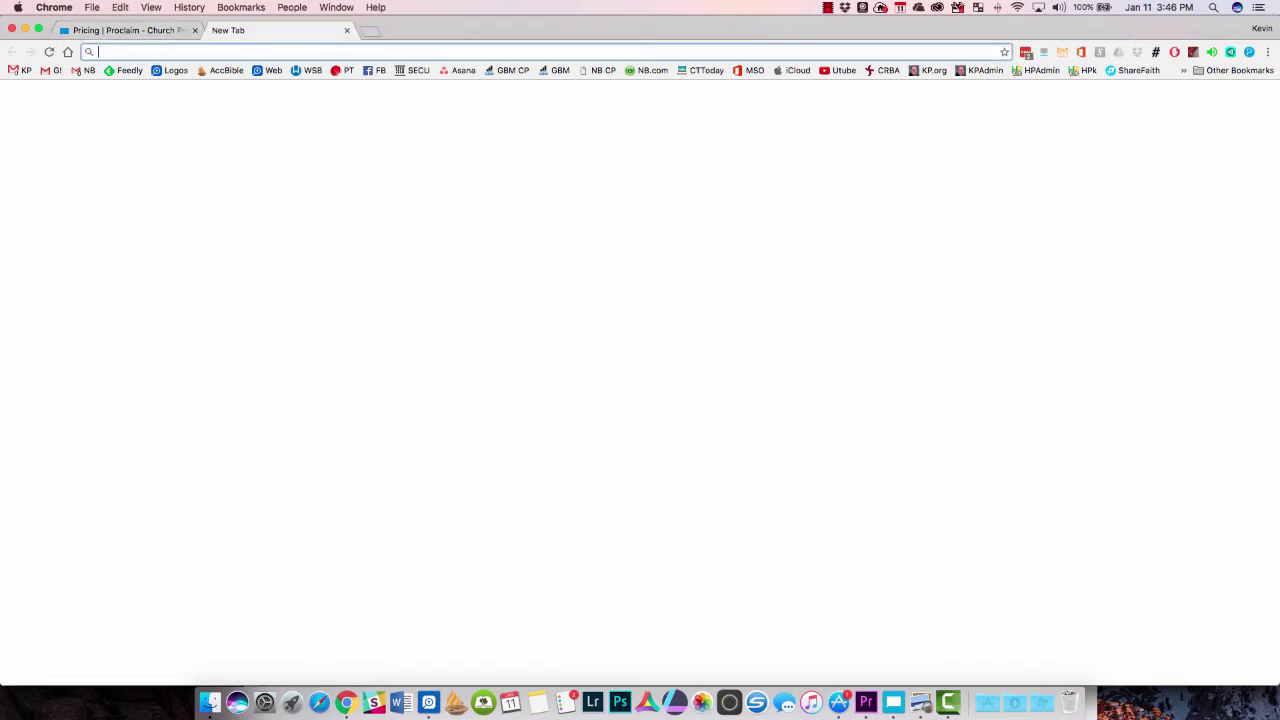
key(super+v)
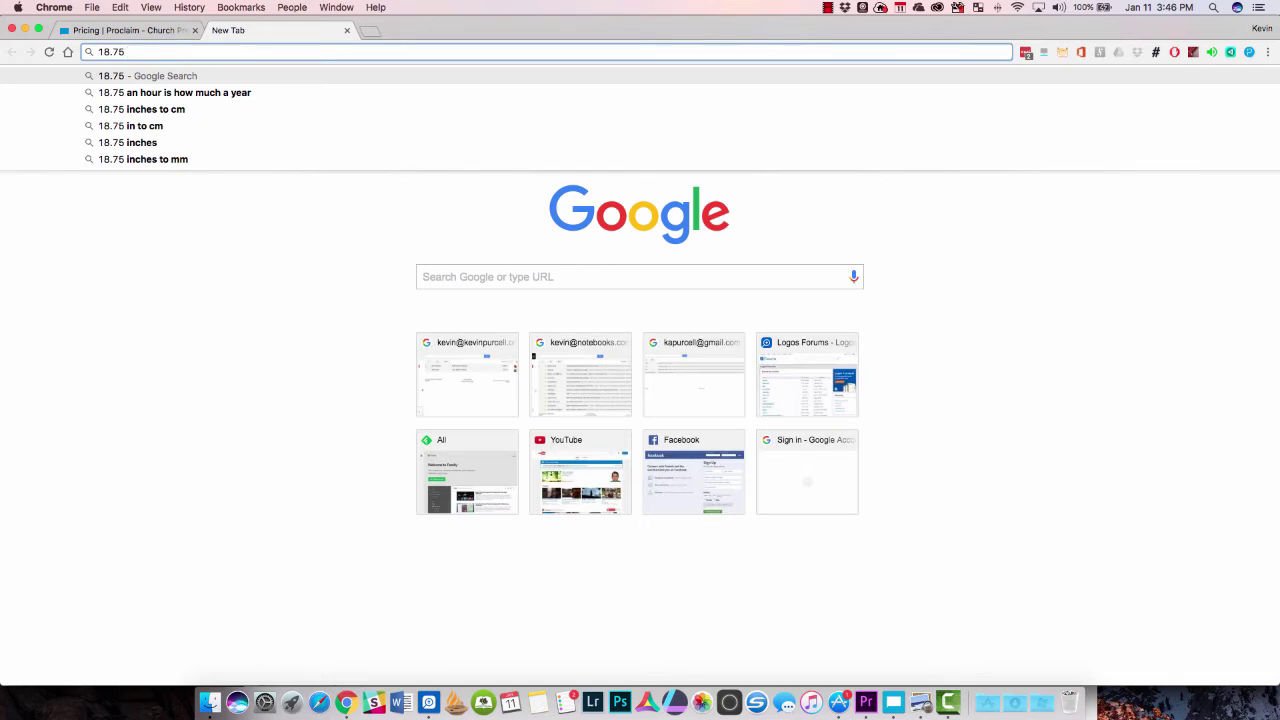
text(*12)
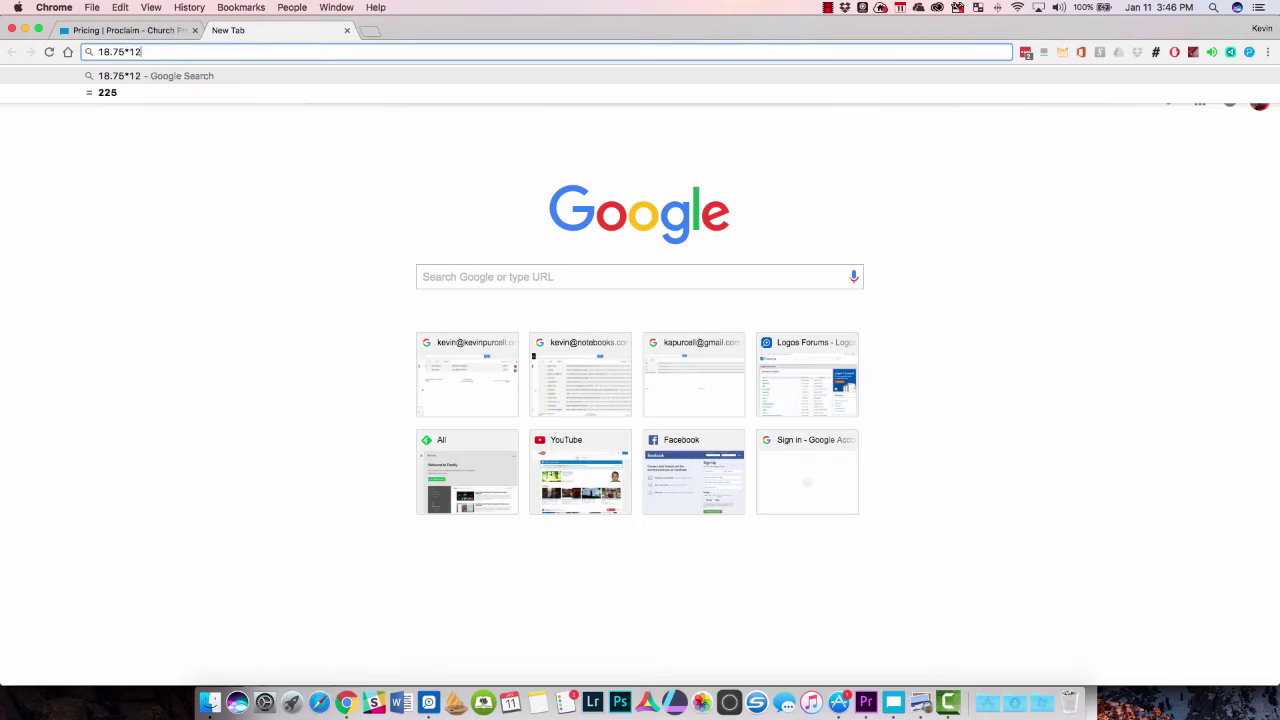
key(Return)
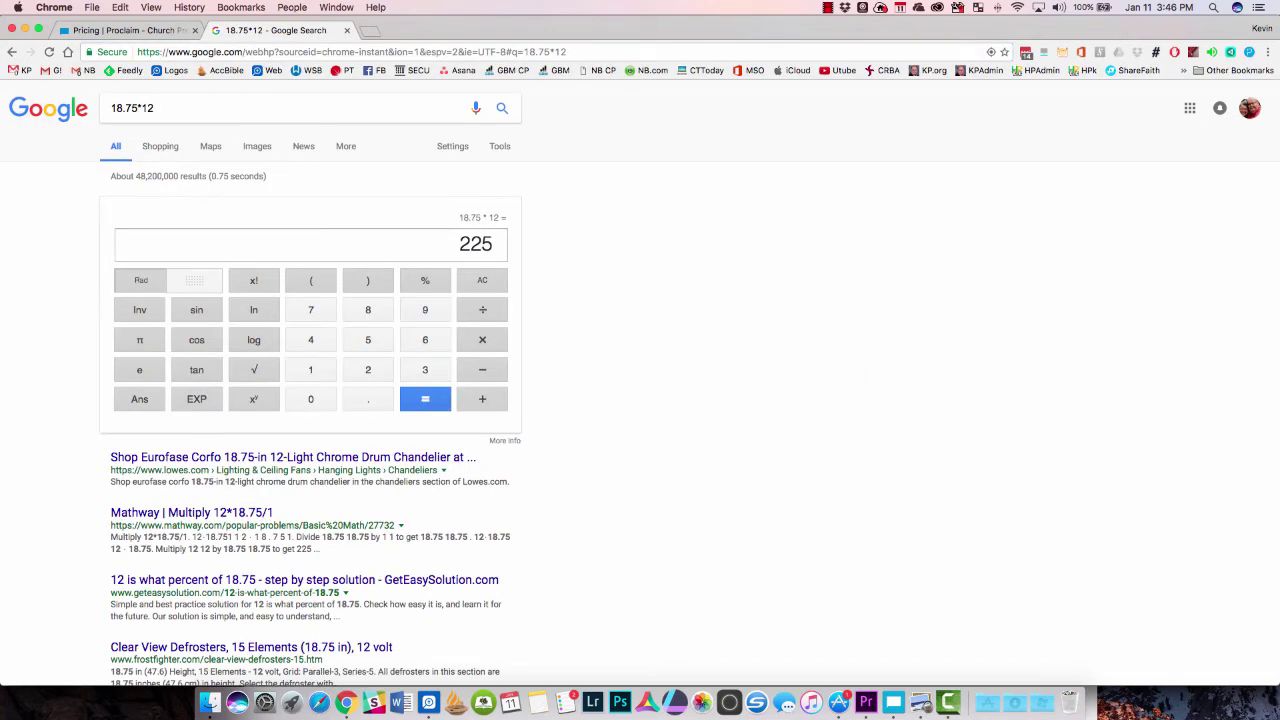
drag(459, 244, 494, 244)
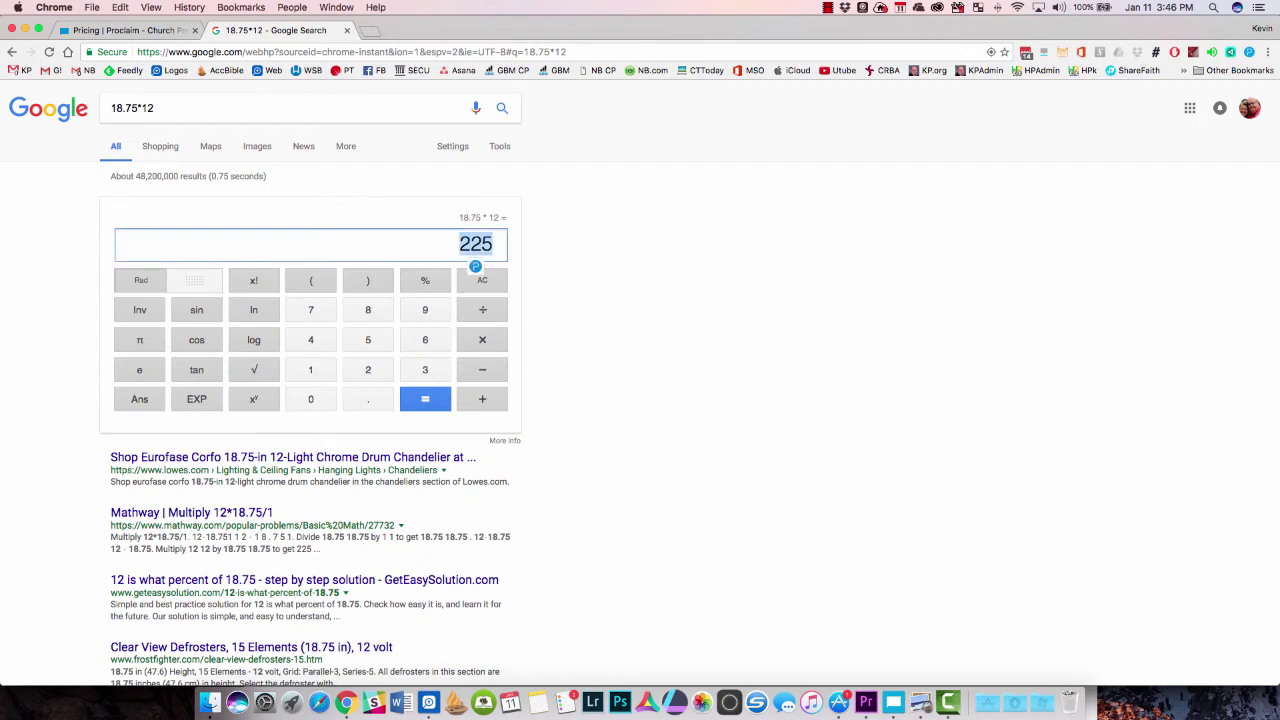
Return to the pricing page, highlight the Pro plan's media and storage features, and compare annual with monthly billing, ending on Monthly.
key(ctrl+shift+Tab)
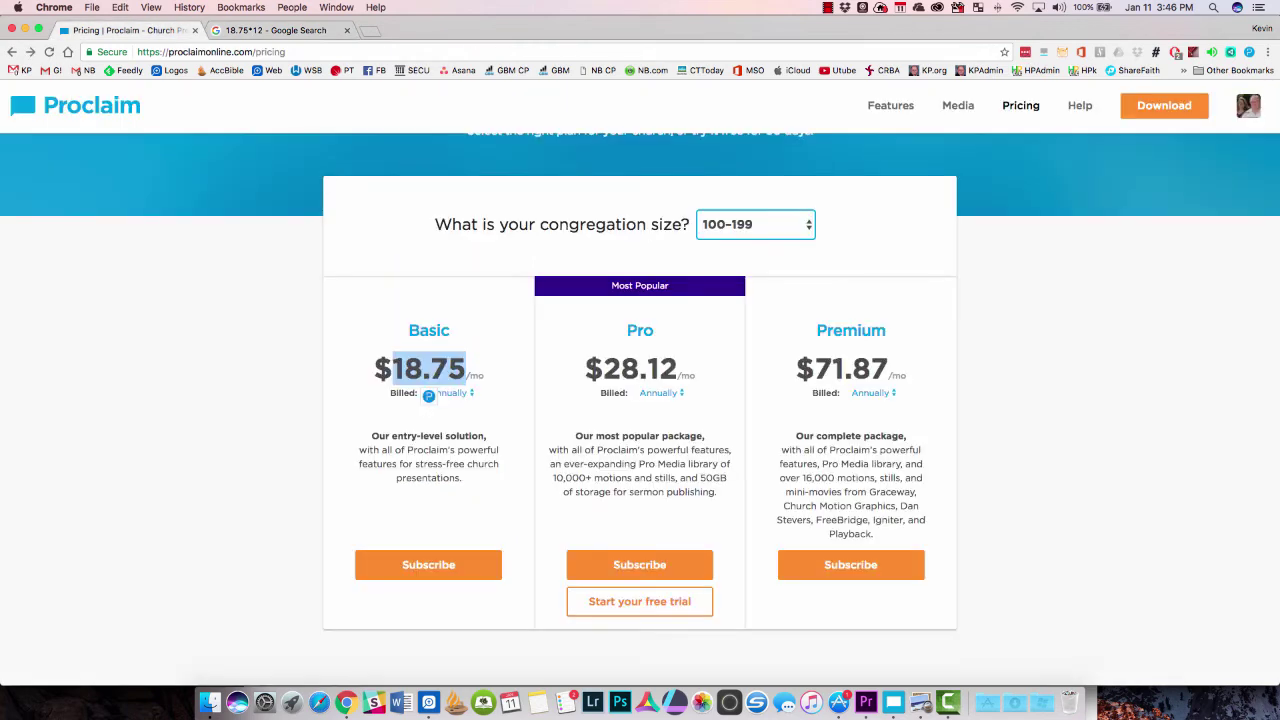
drag(638, 463, 716, 491)
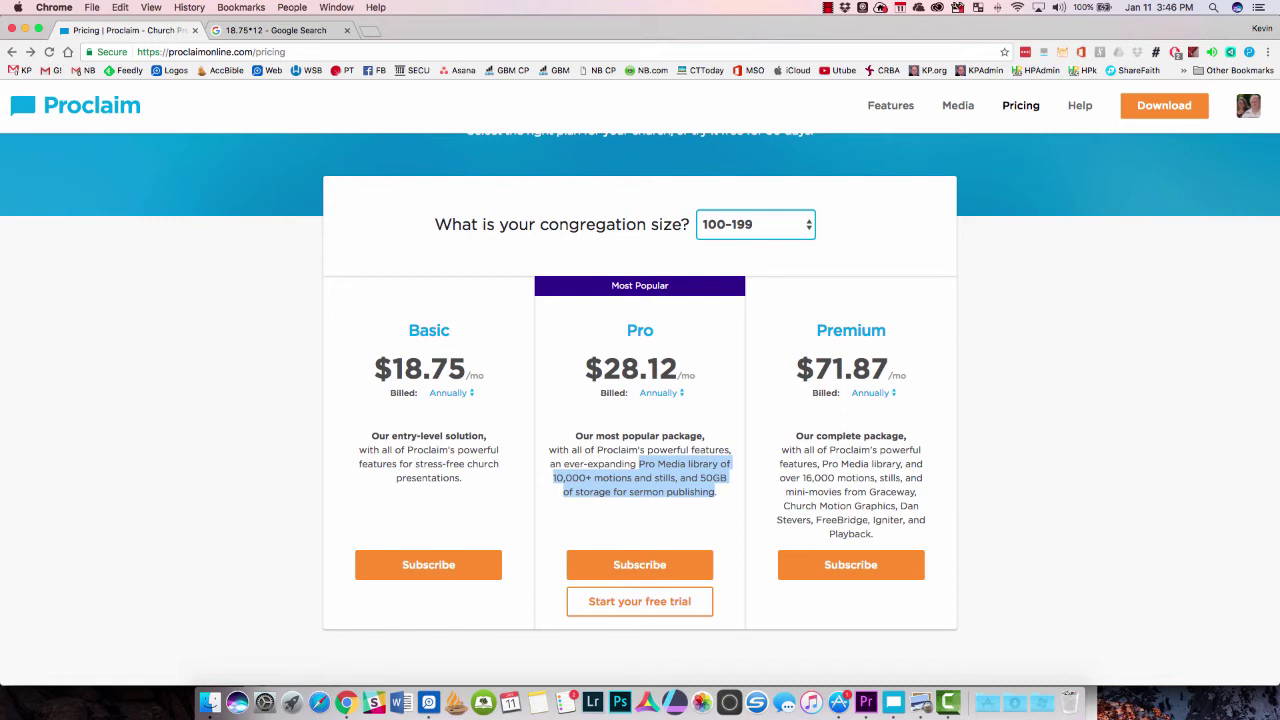
click(661, 393)
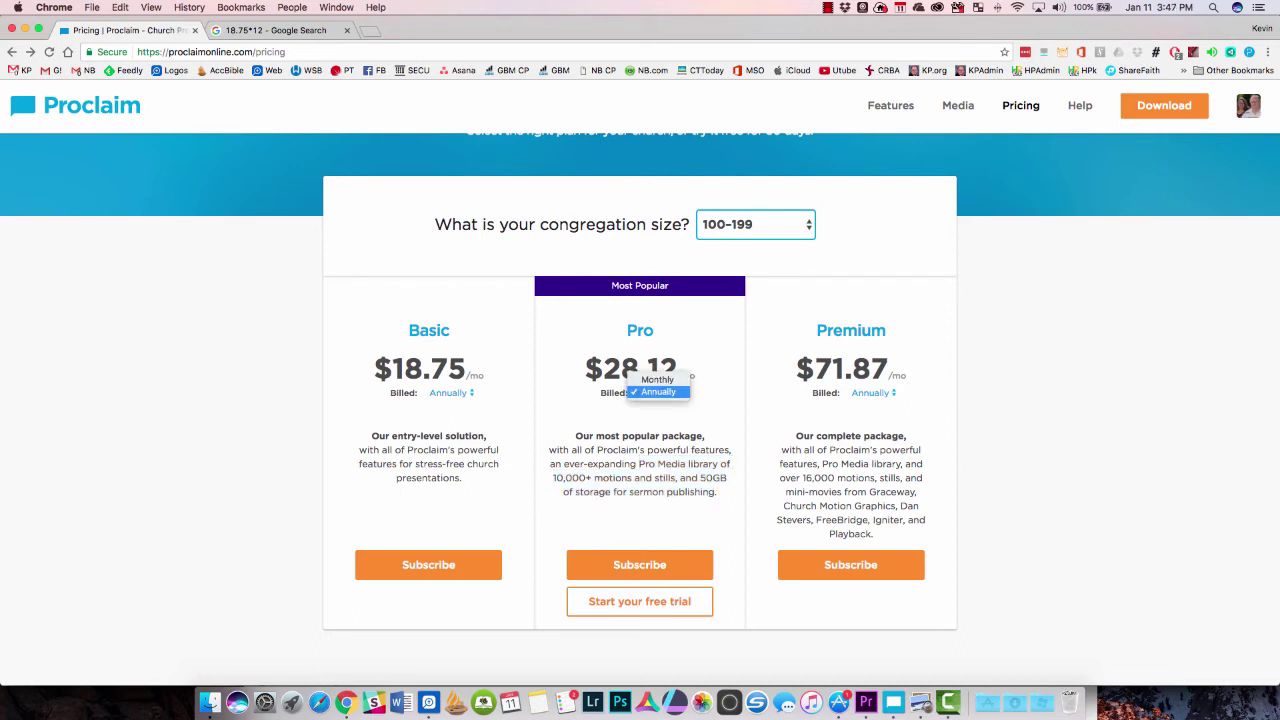
click(658, 380)
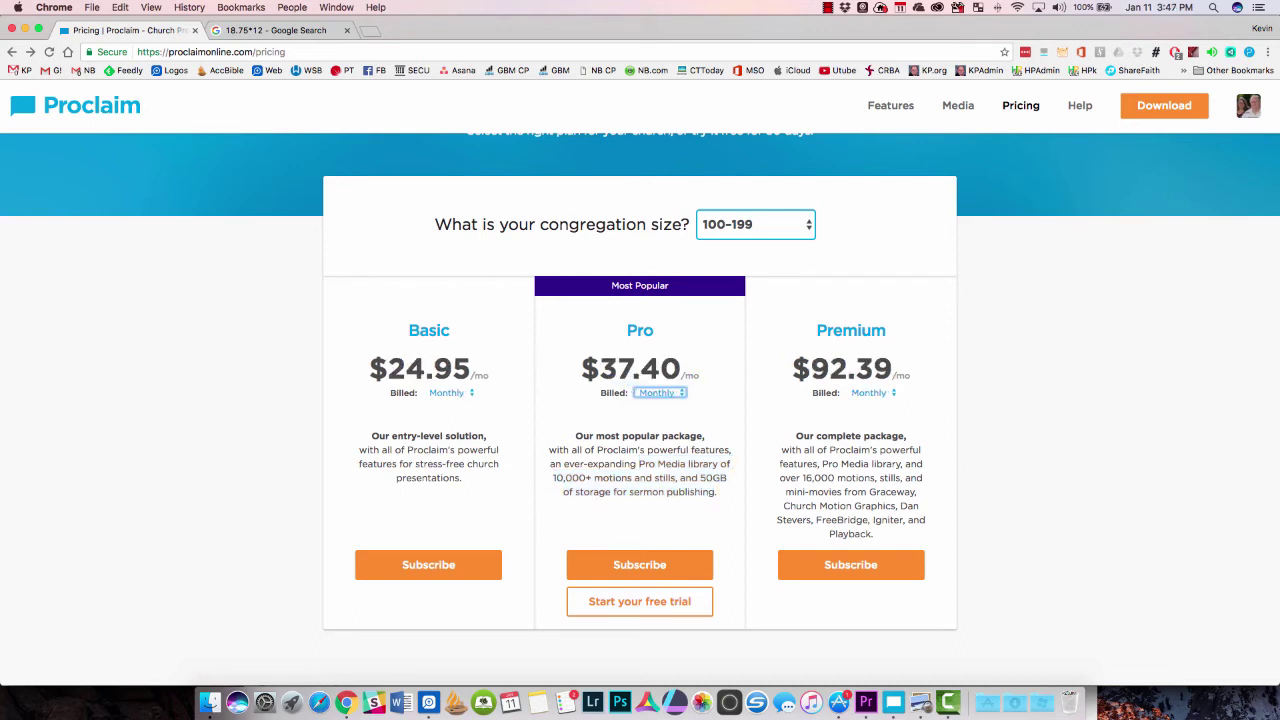
click(659, 392)
click(659, 408)
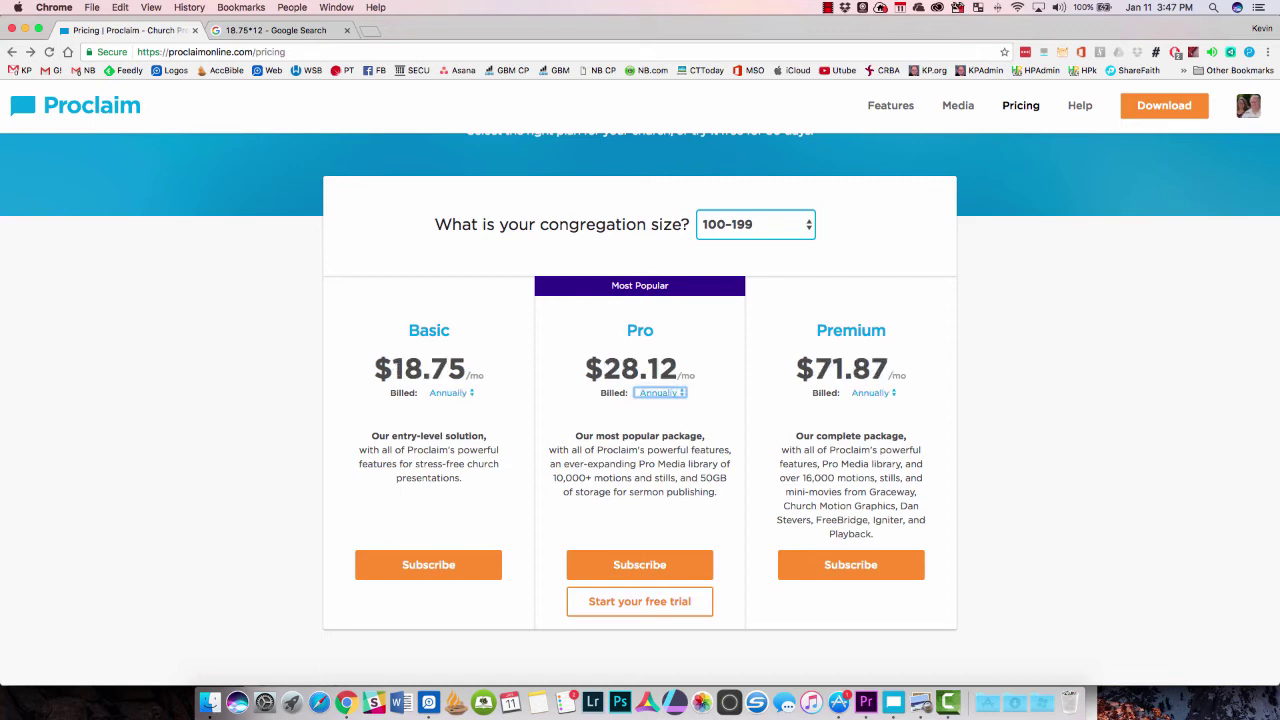
click(659, 392)
click(657, 376)
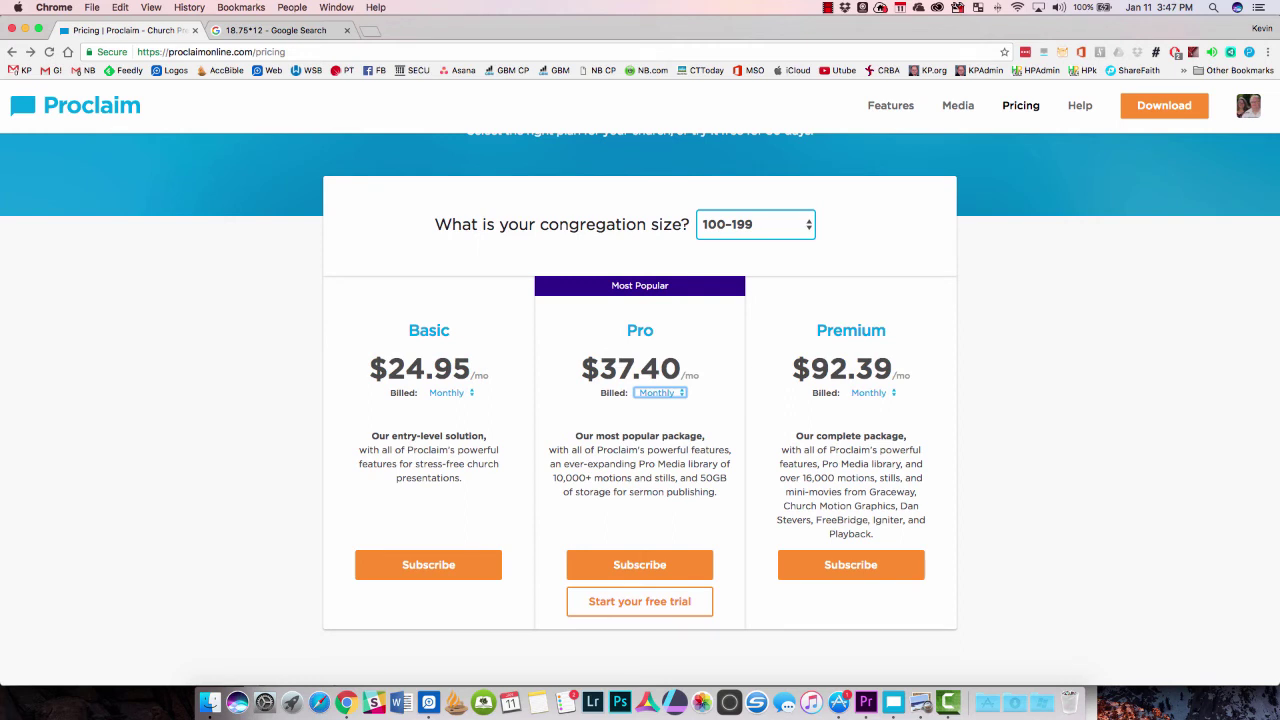
Highlight the Premium plan's media library details and set the congregation size to 2,500+.
drag(822, 463, 875, 533)
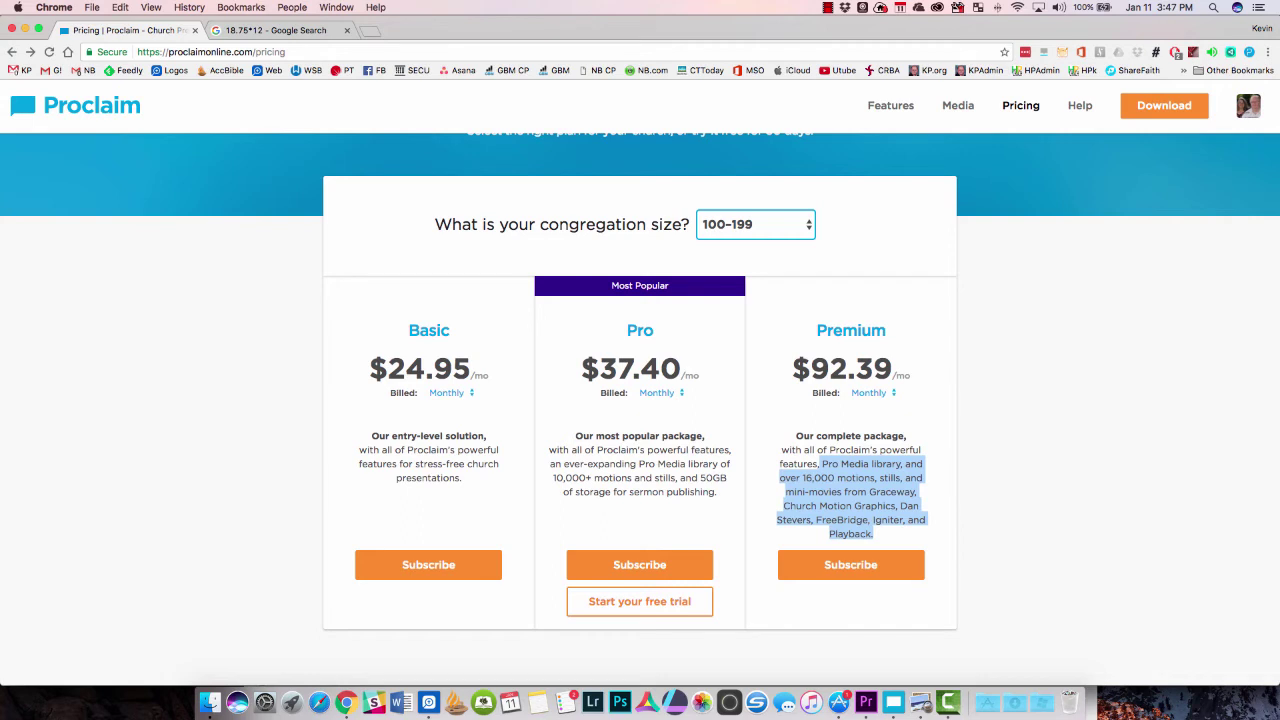
click(755, 225)
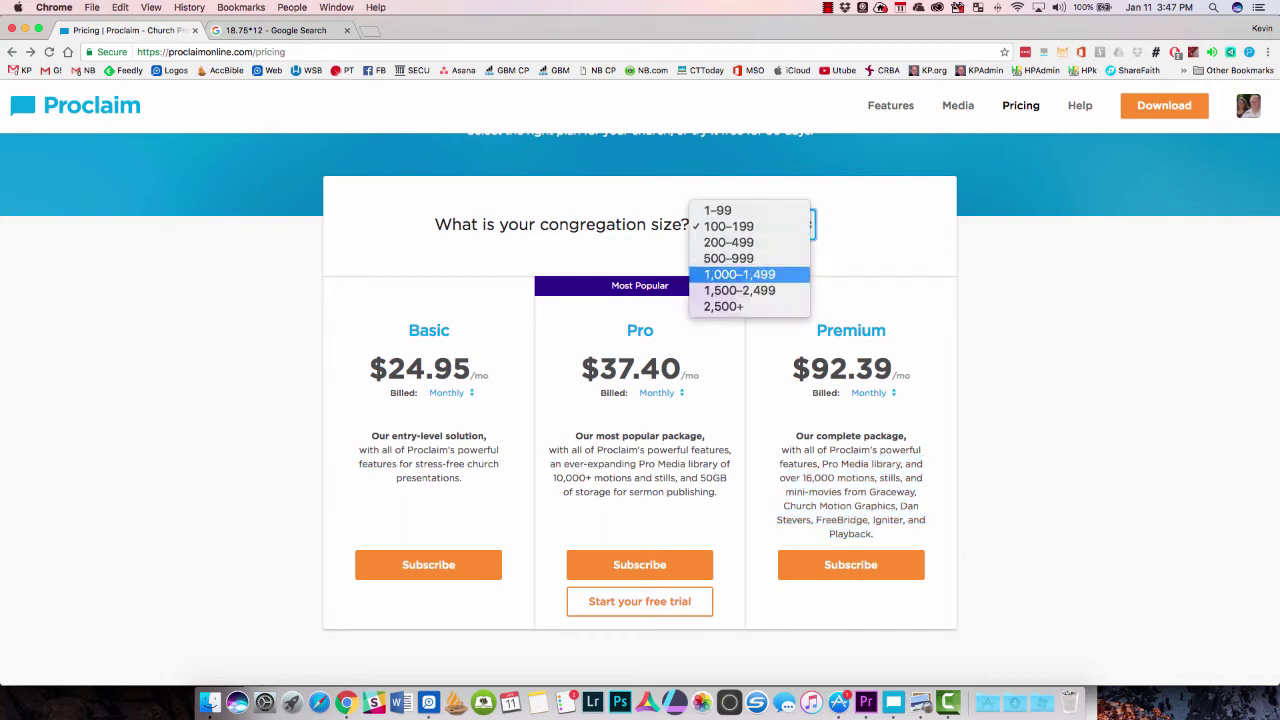
click(750, 306)
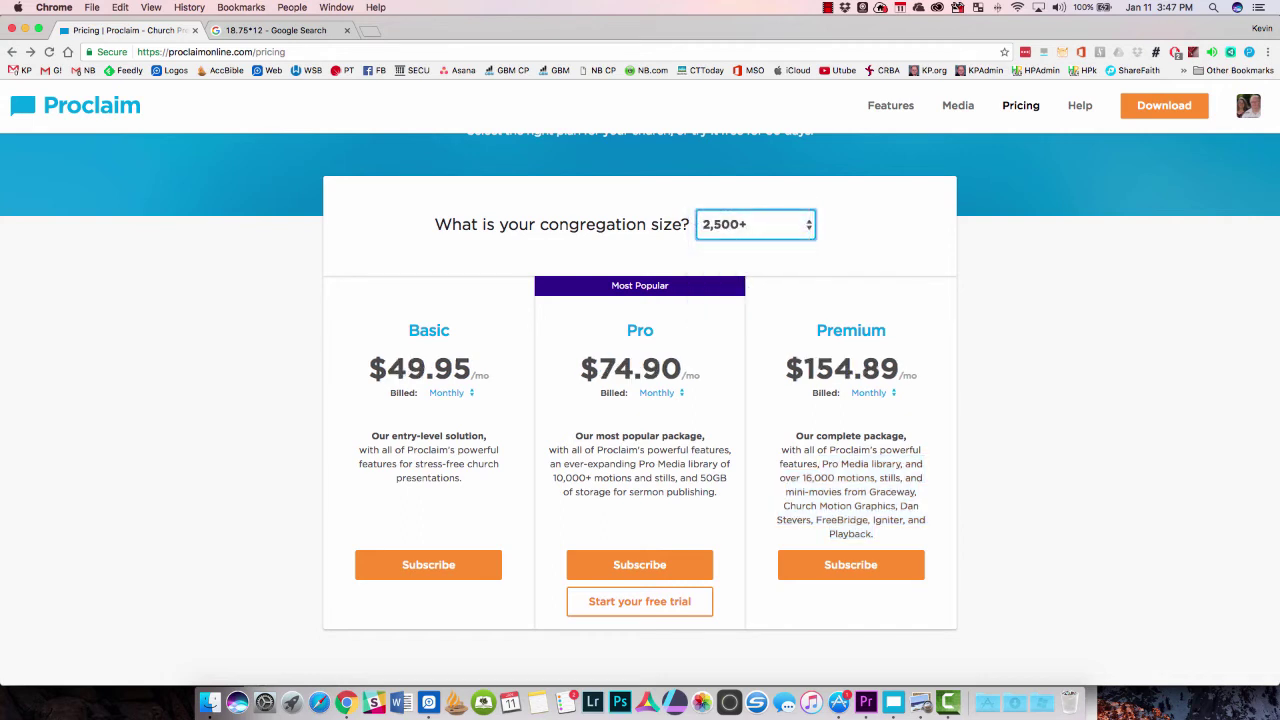
Compare the Premium plan's price and media sources with the Basic plan's price, then return the congregation size to 100–199.
drag(804, 368, 900, 368)
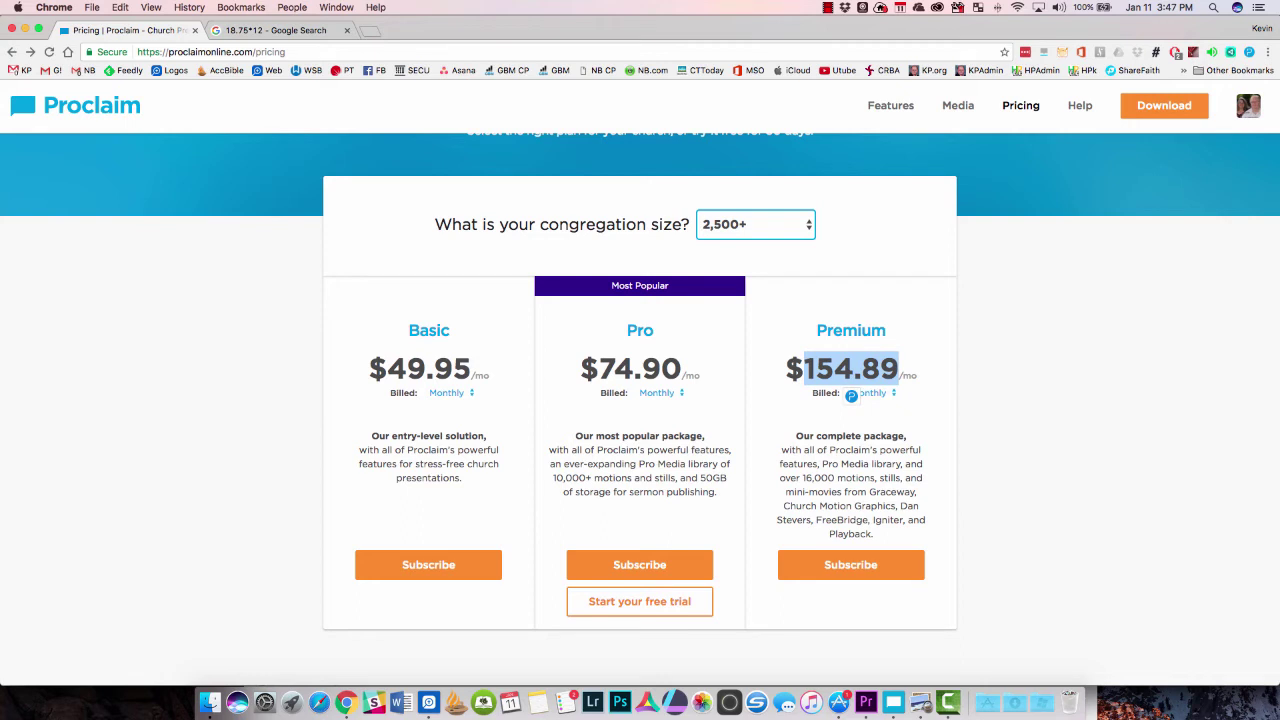
drag(803, 477, 874, 533)
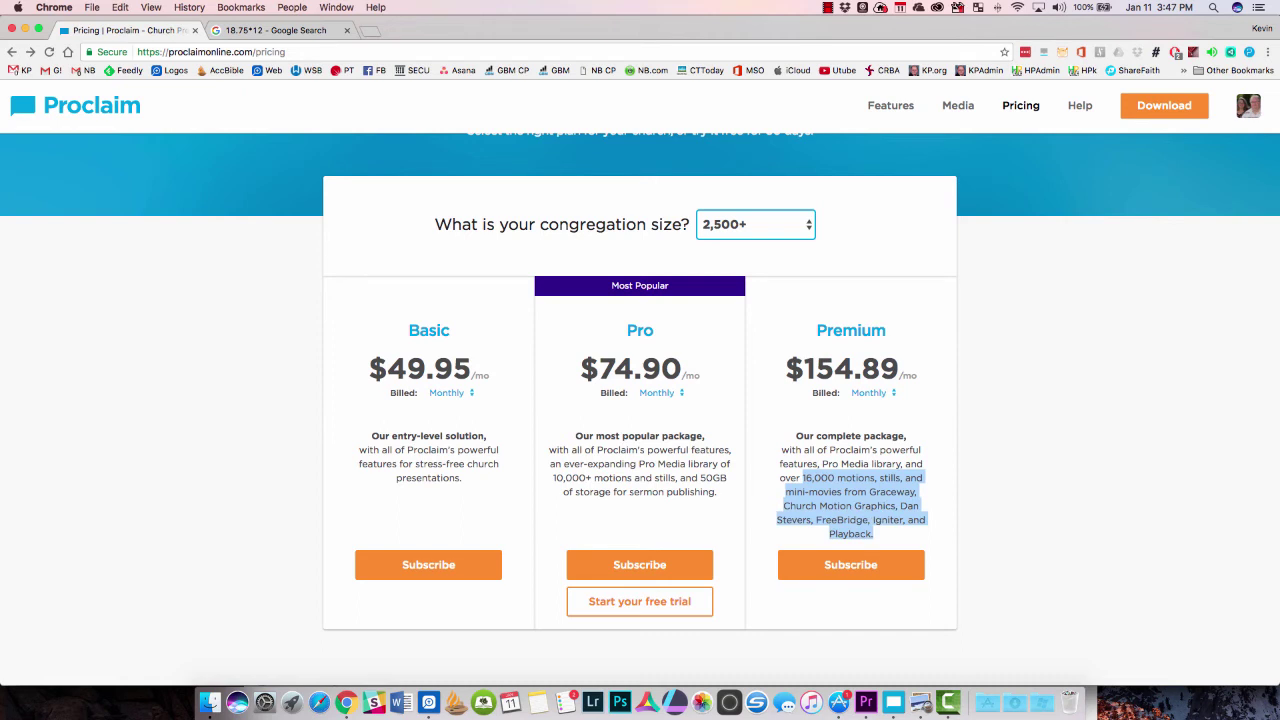
double_click(891, 491)
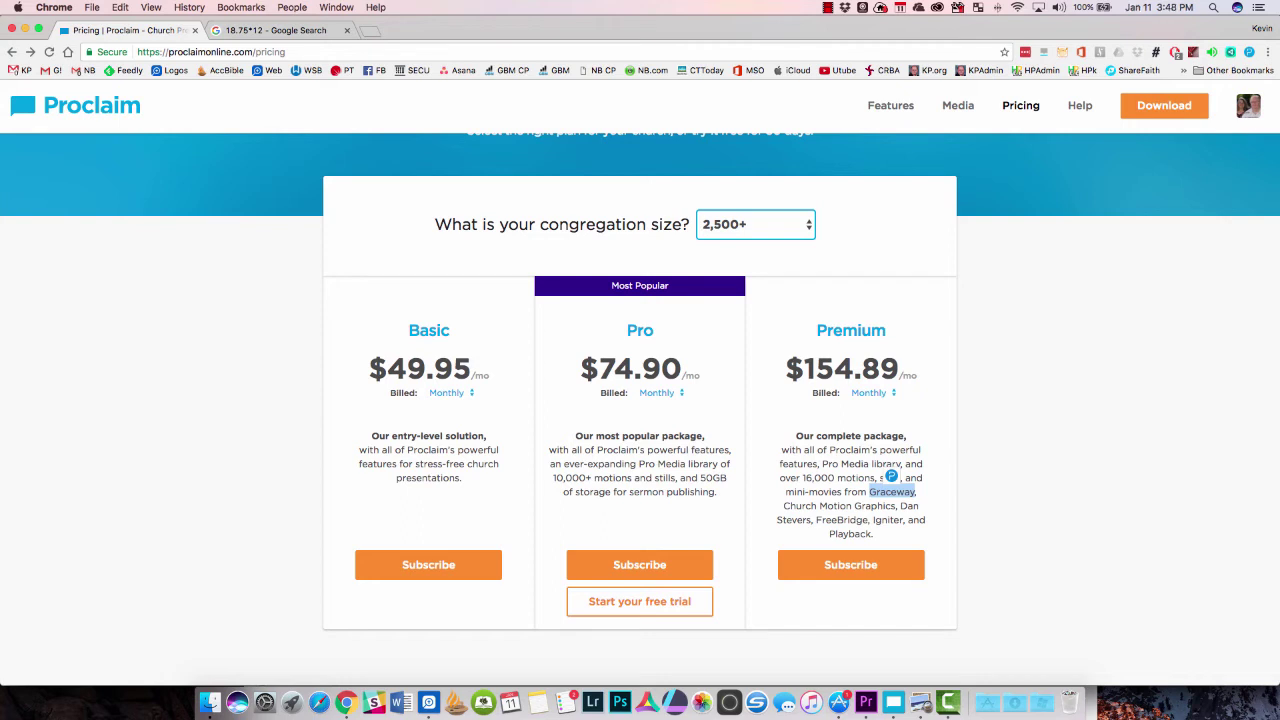
drag(386, 369, 471, 370)
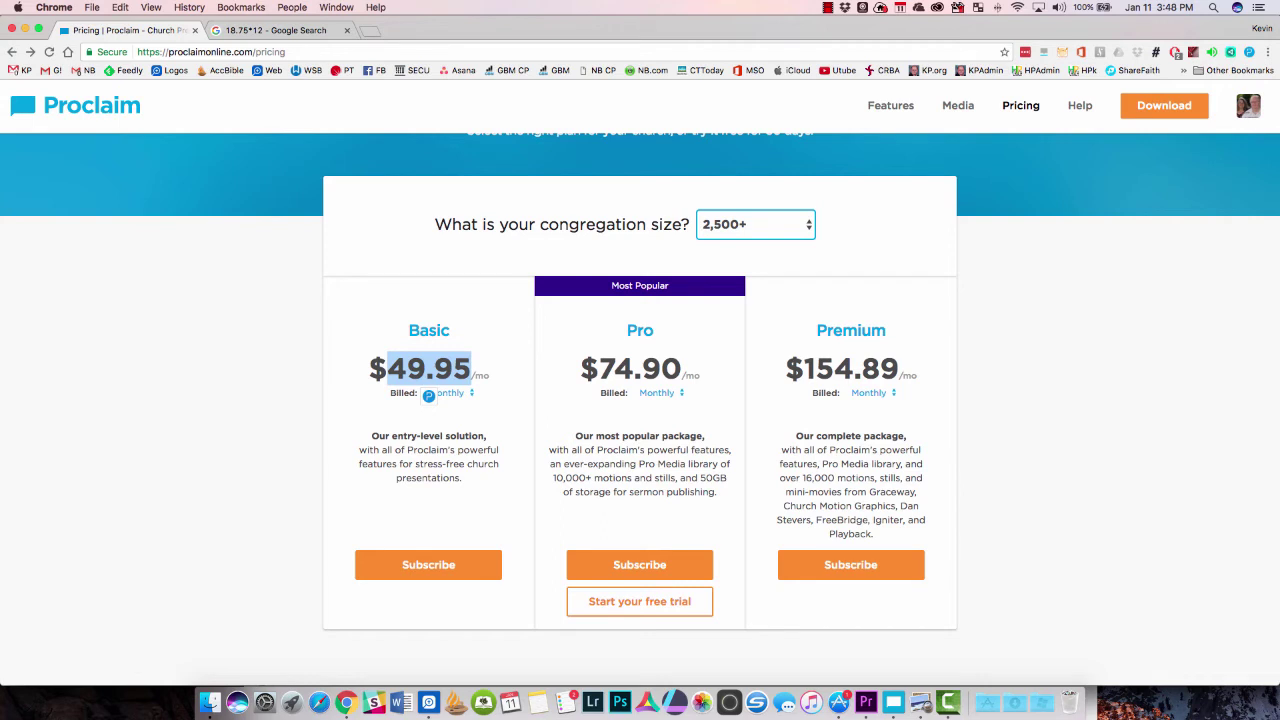
click(755, 224)
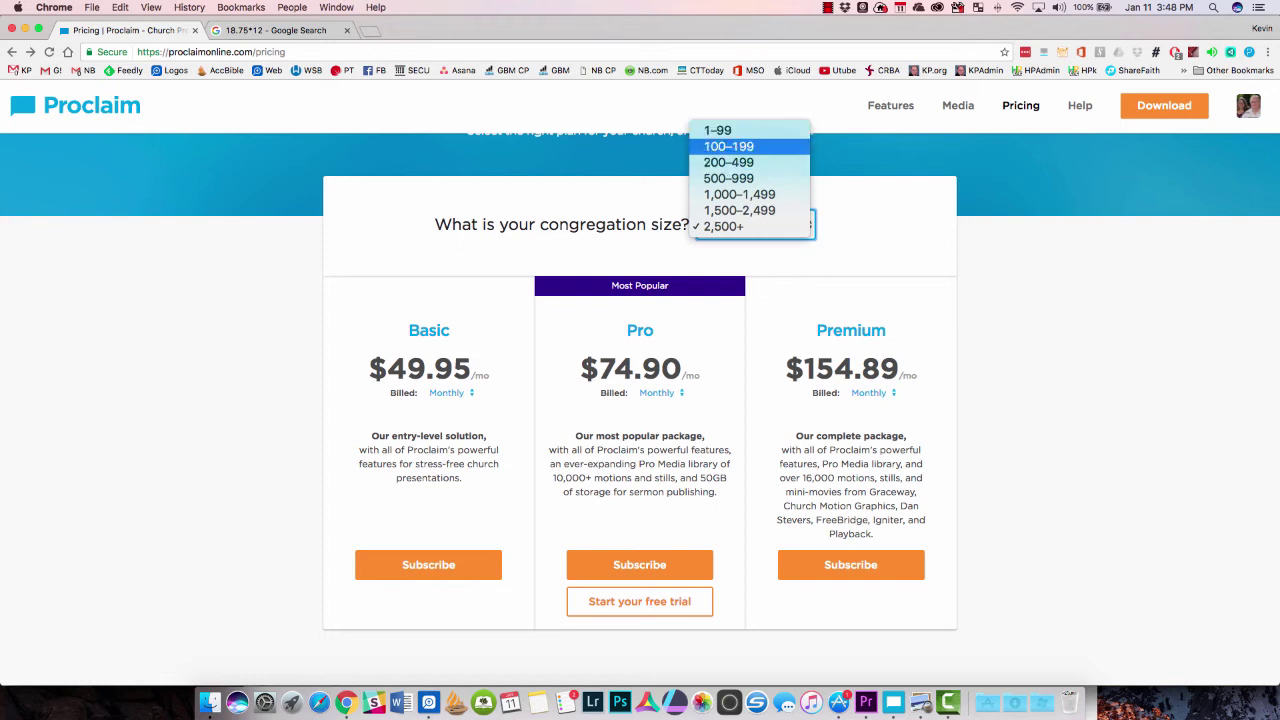
key(Return)
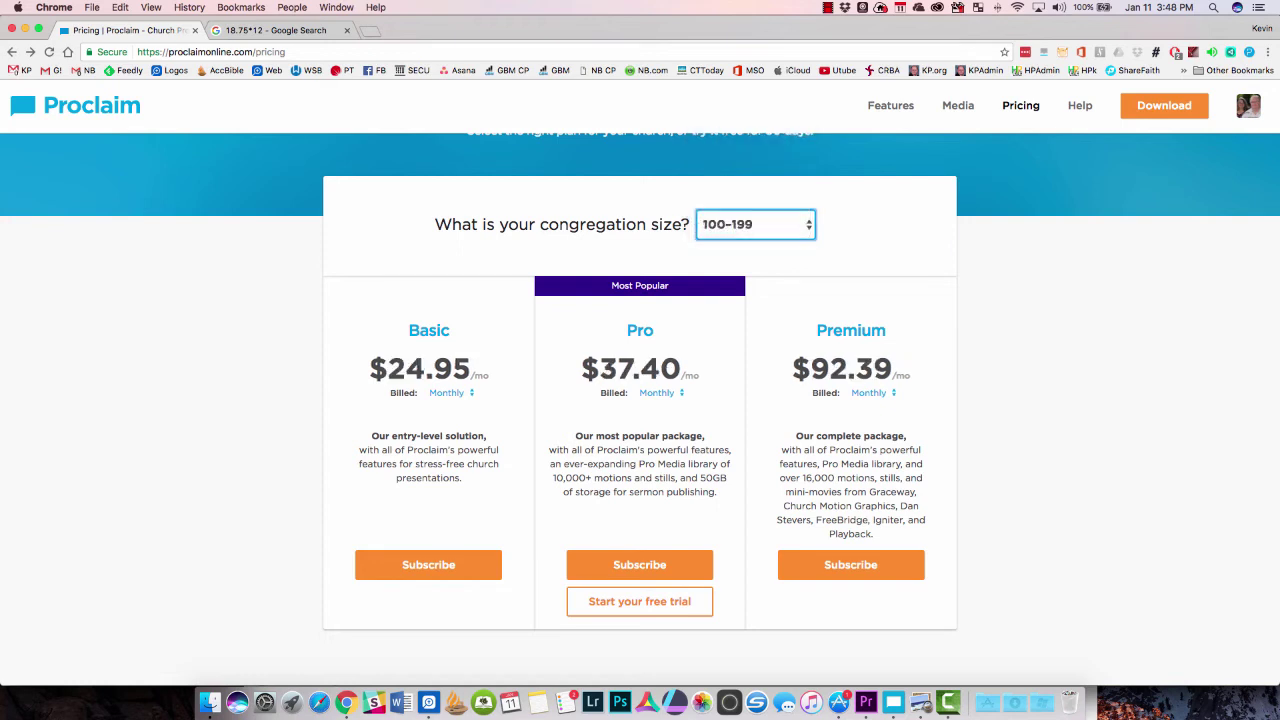
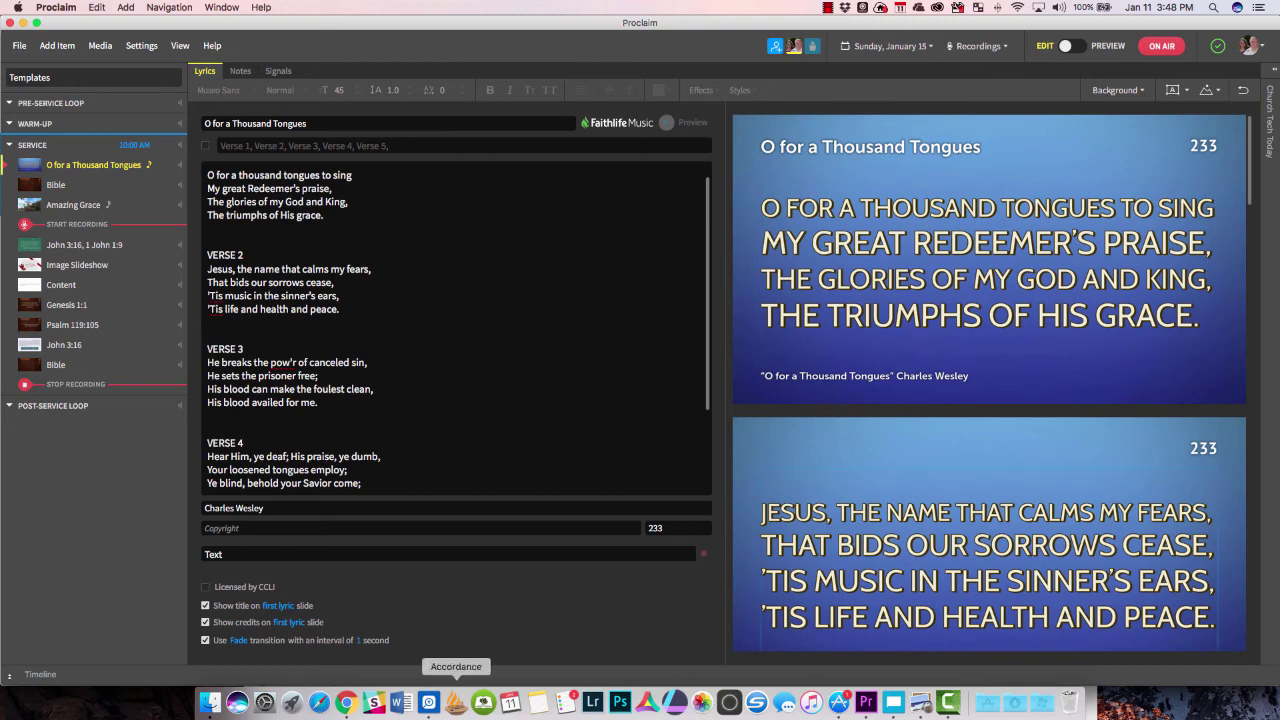
Switch to Chrome, open the Proclaim download page and look over the desktop and mobile remote downloads.
click(345, 702)
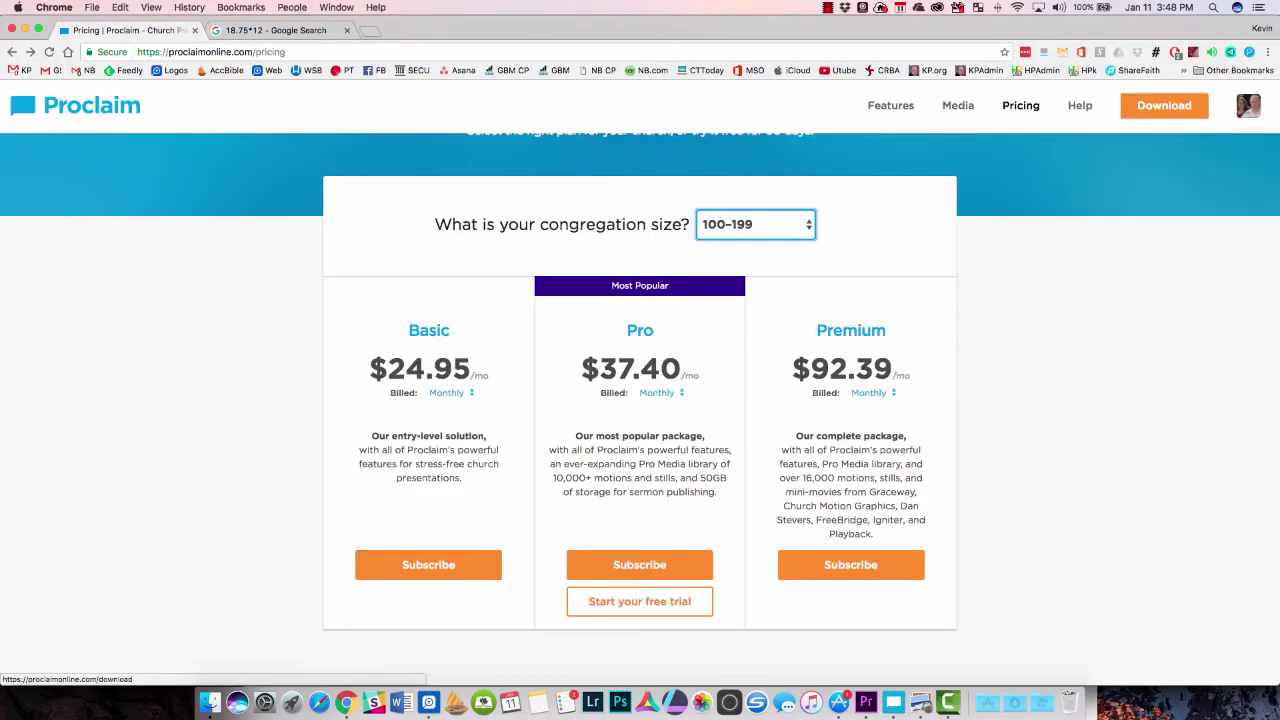
scroll(640, 597, down, 1)
click(640, 597)
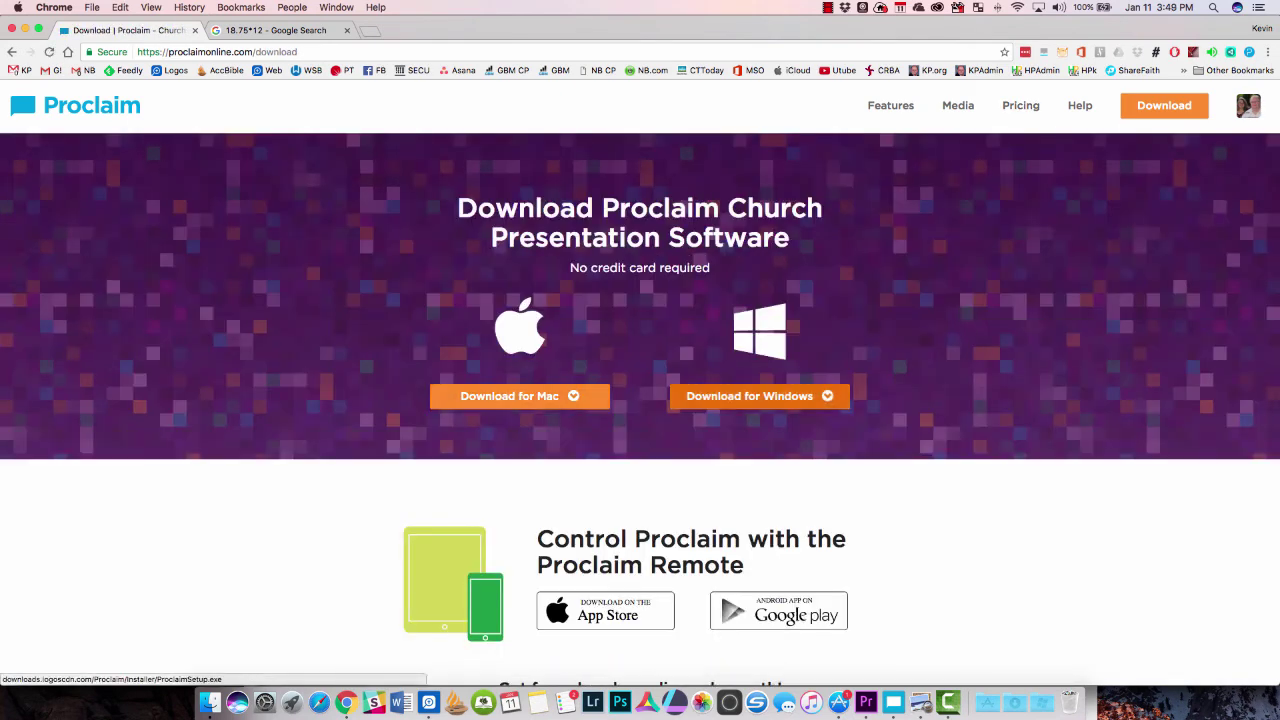
scroll(640, 400, down, 5)
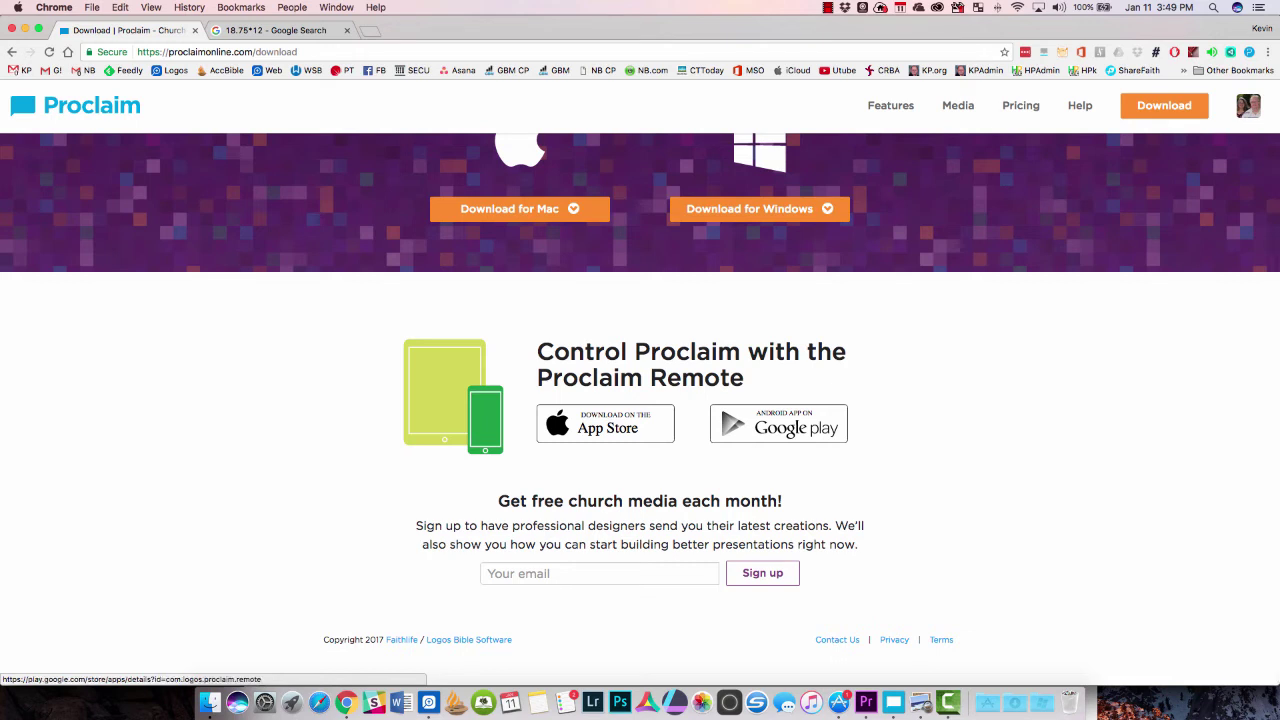
Open the Proclaim Remote app's Google Play page and browse its enlarged screenshots.
click(778, 423)
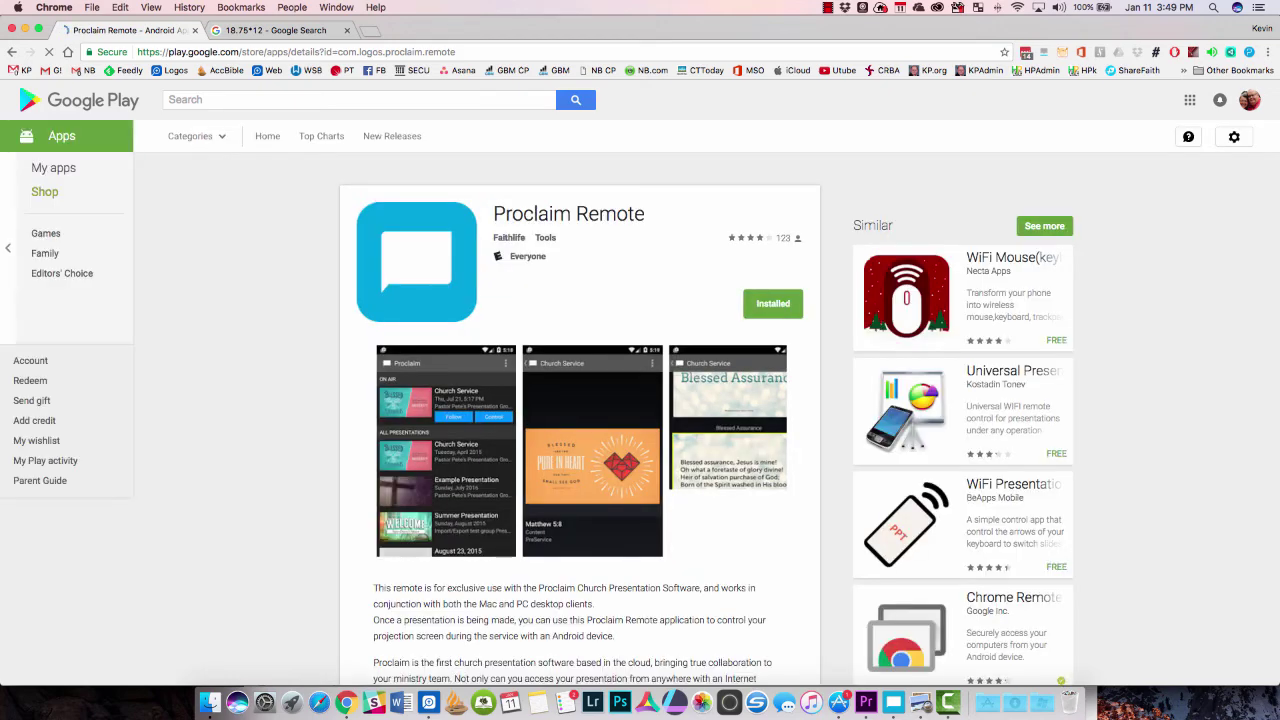
click(446, 451)
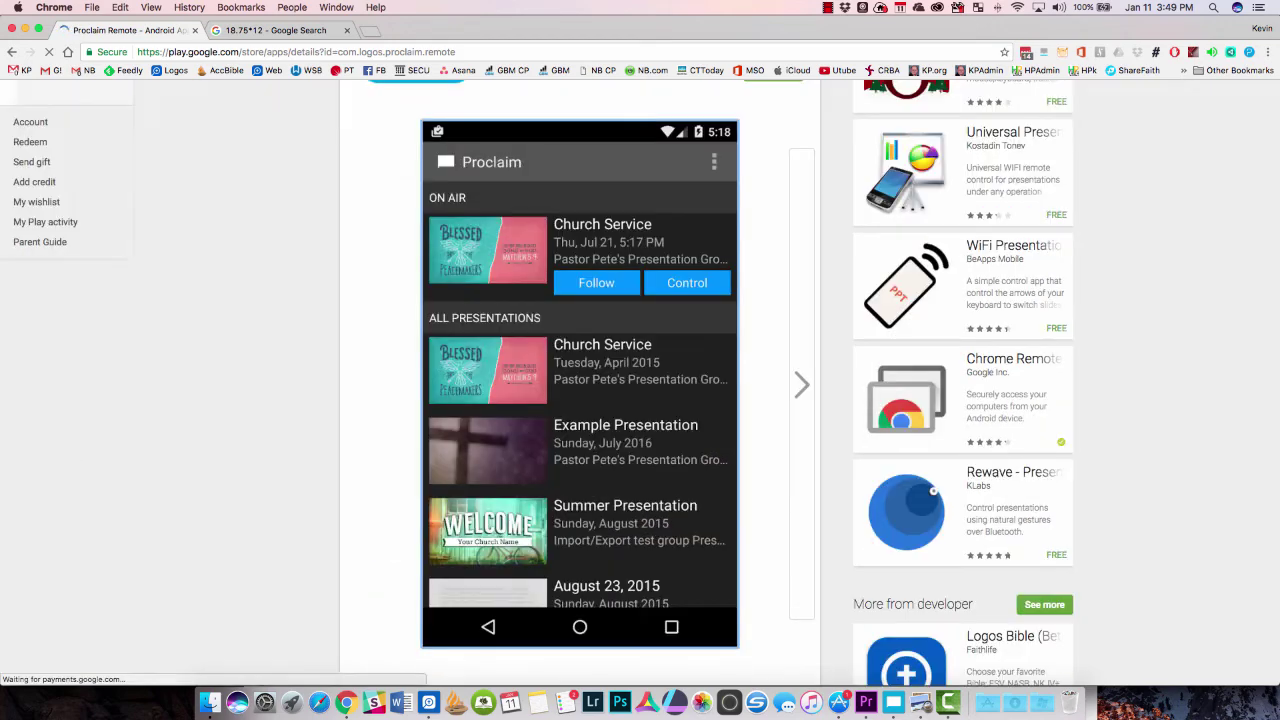
click(801, 384)
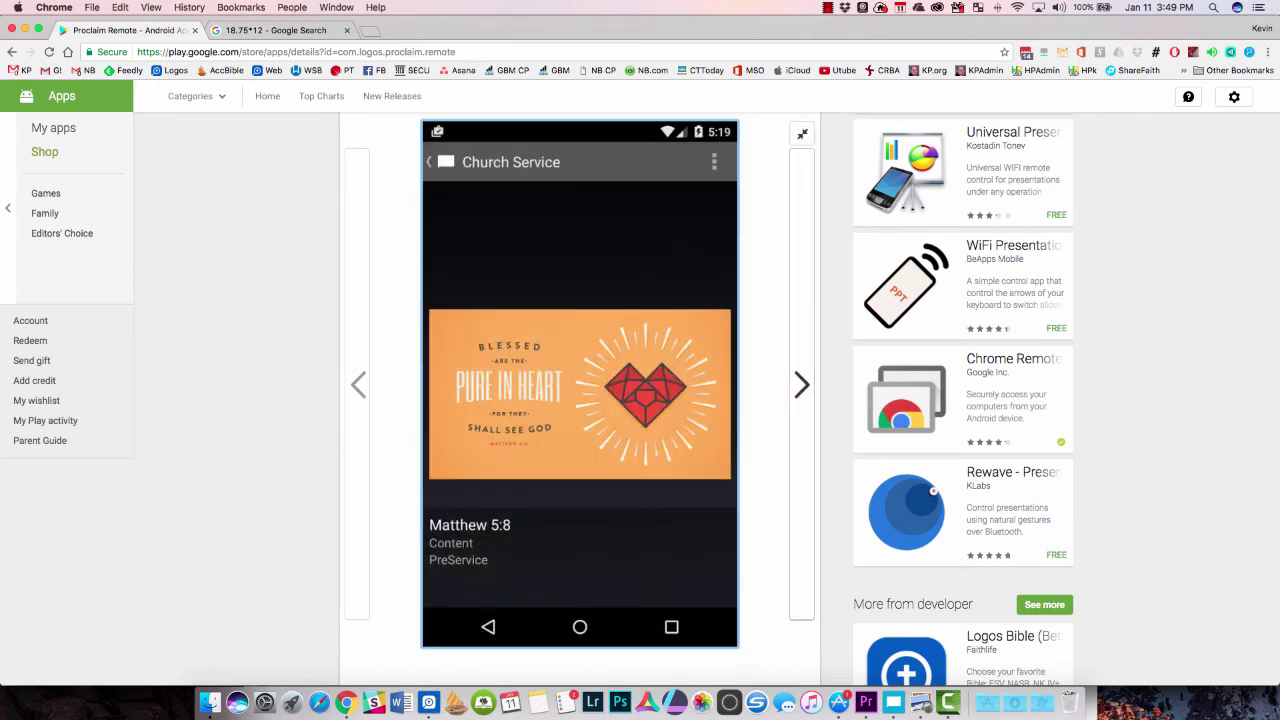
click(801, 384)
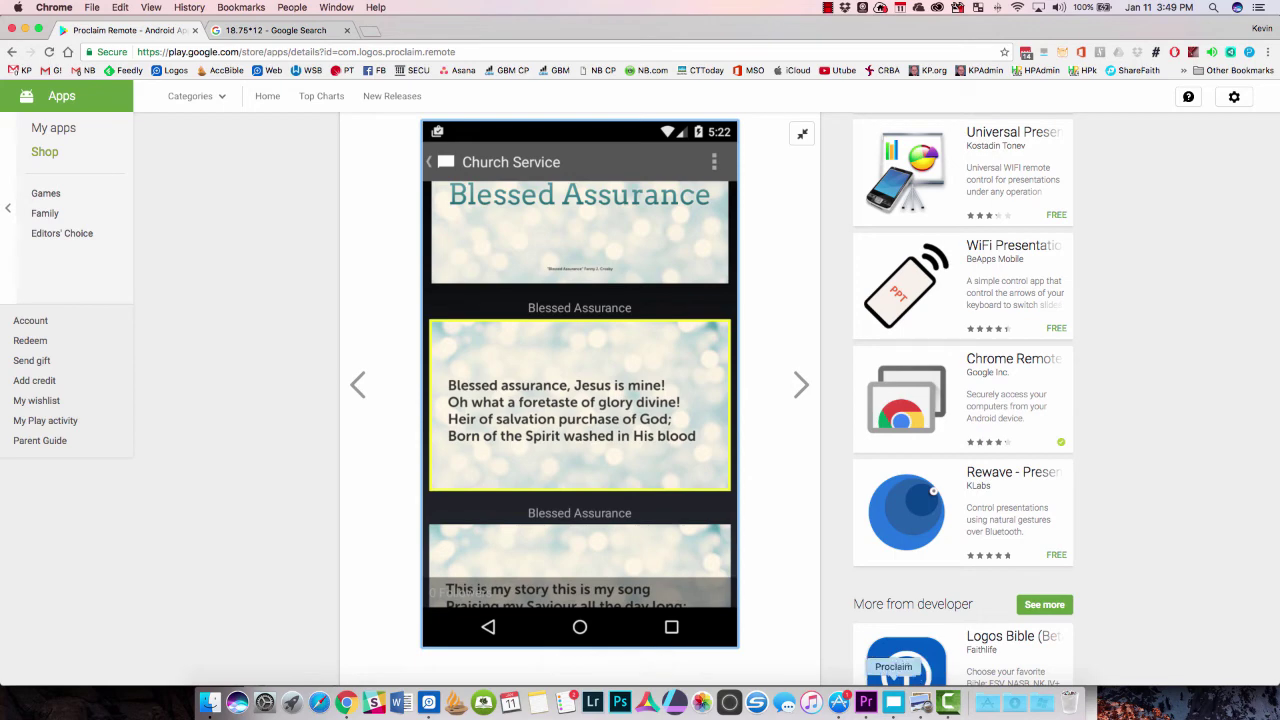
Switch through Proclaim to Logos Bible Software and look over its available guides, tools and document types.
click(893, 702)
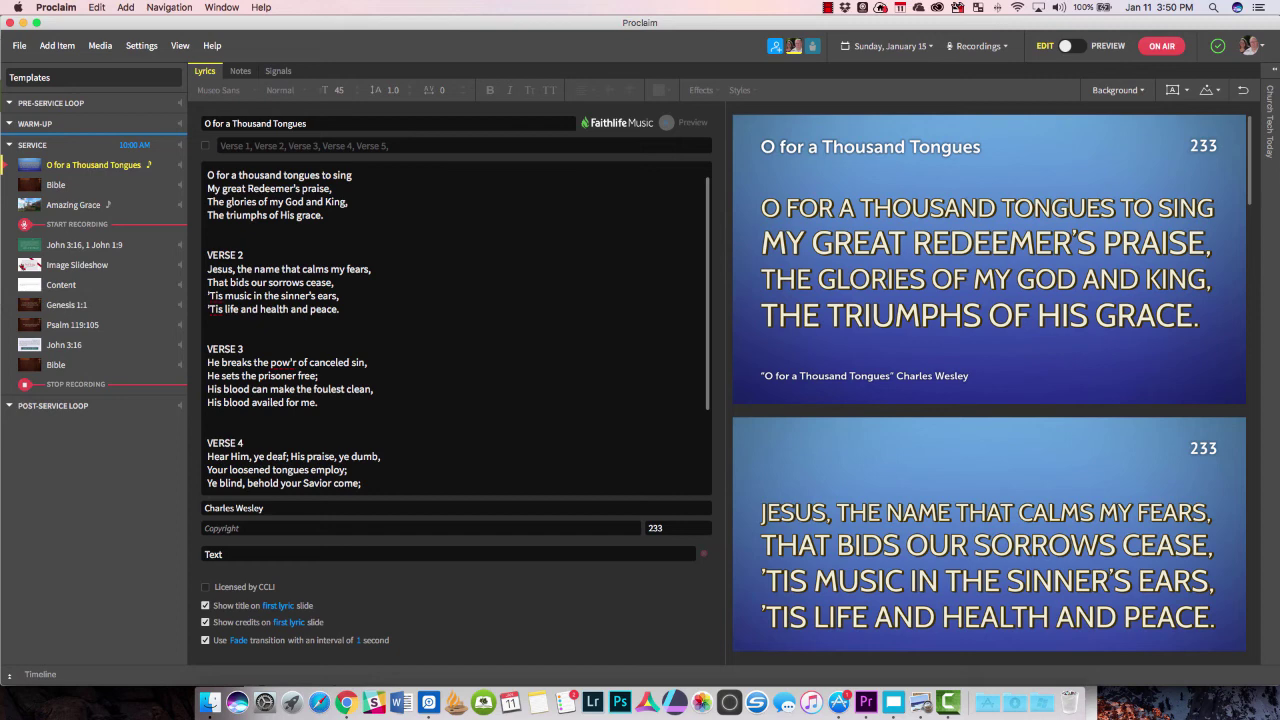
click(428, 702)
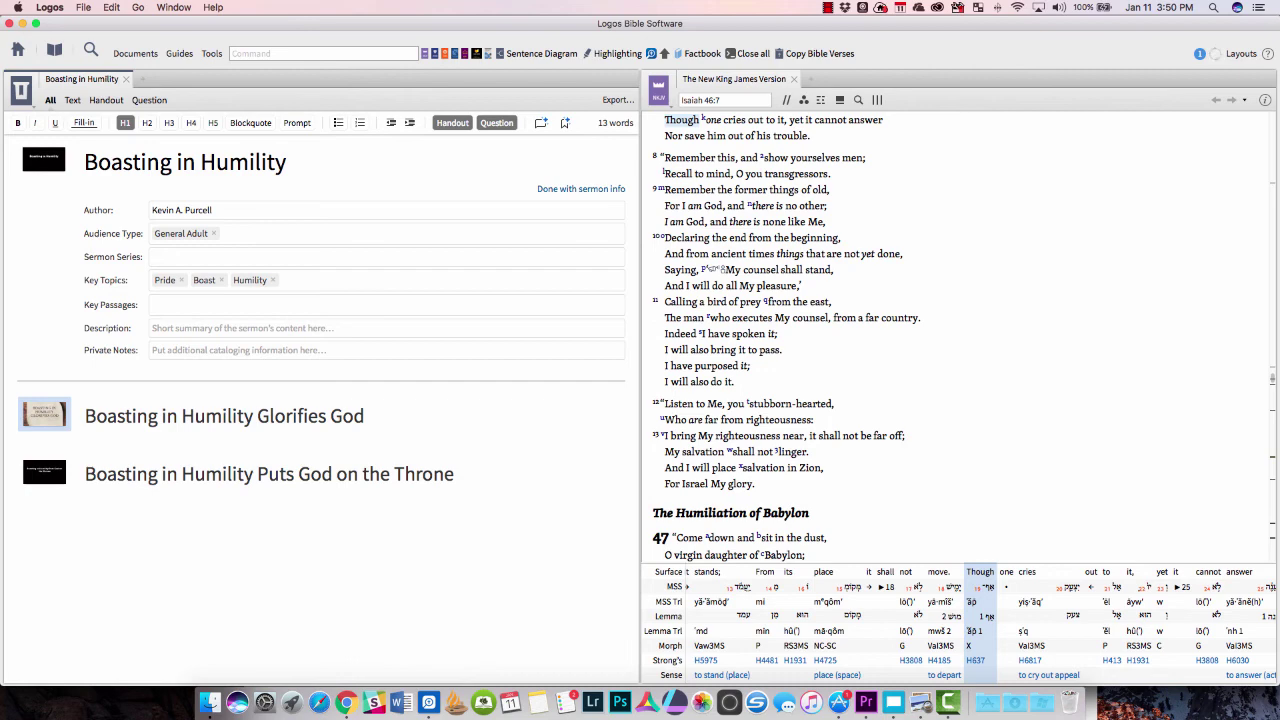
click(179, 54)
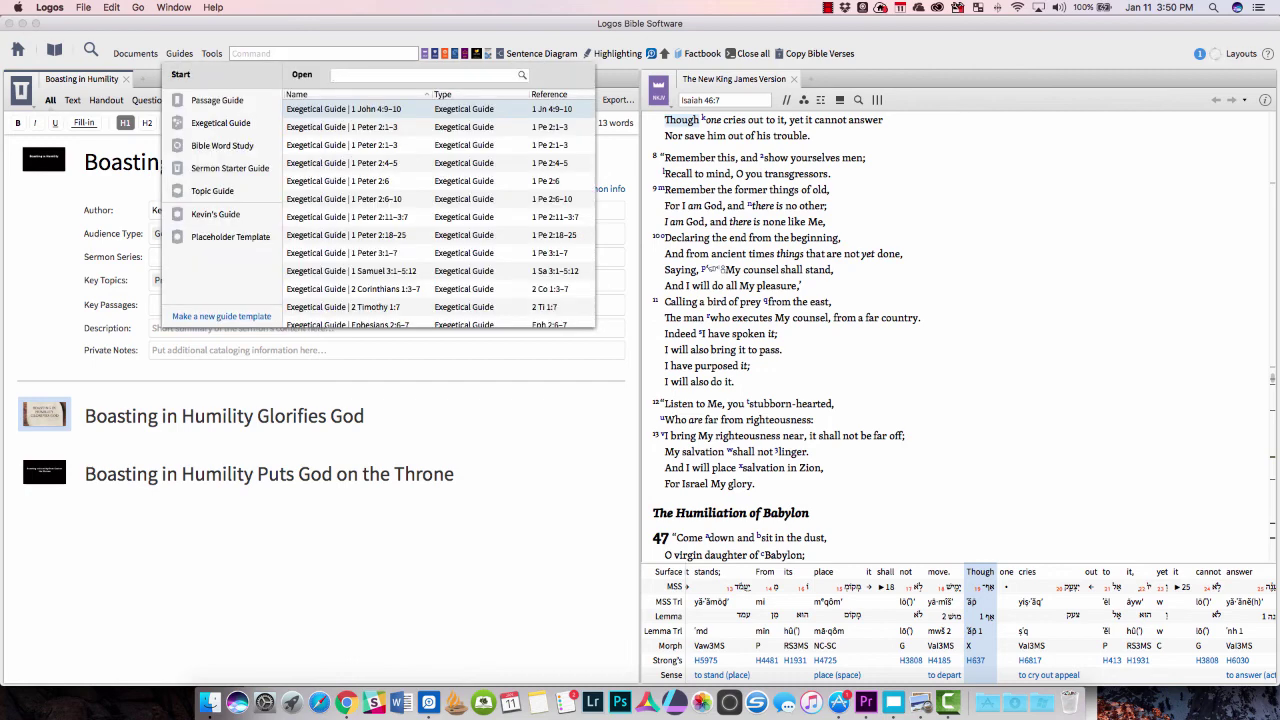
click(179, 53)
click(211, 53)
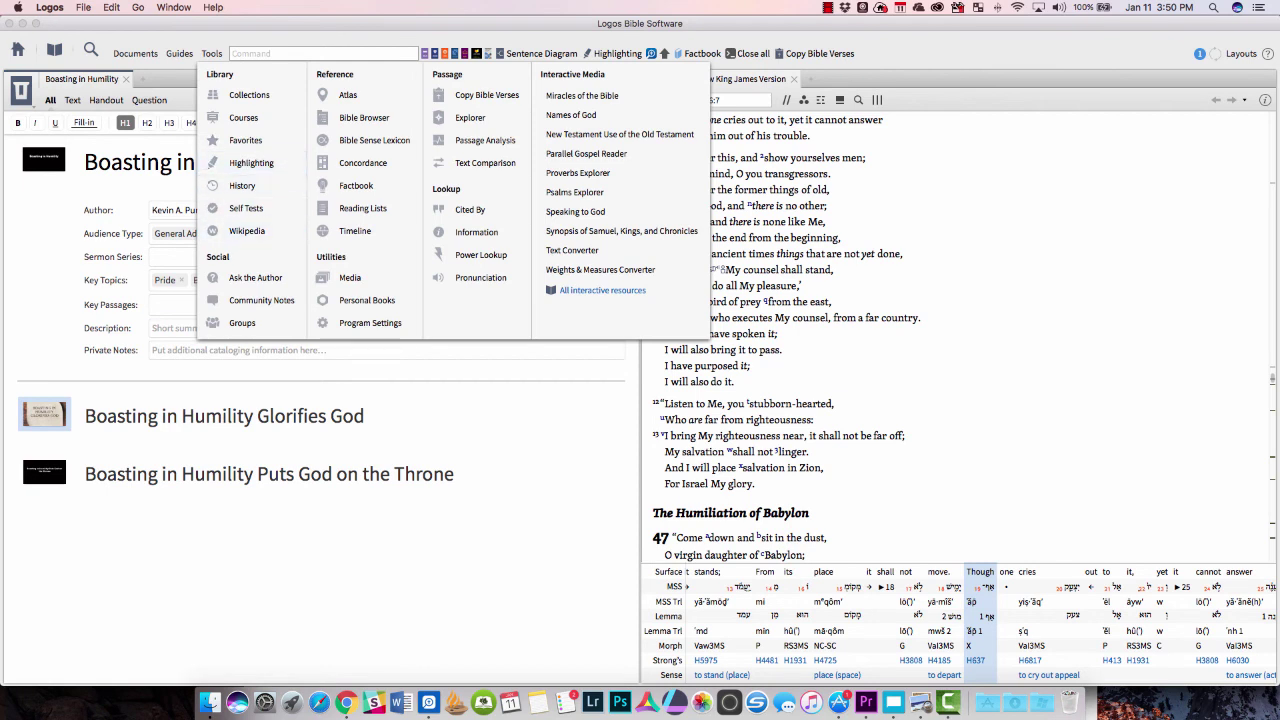
click(211, 53)
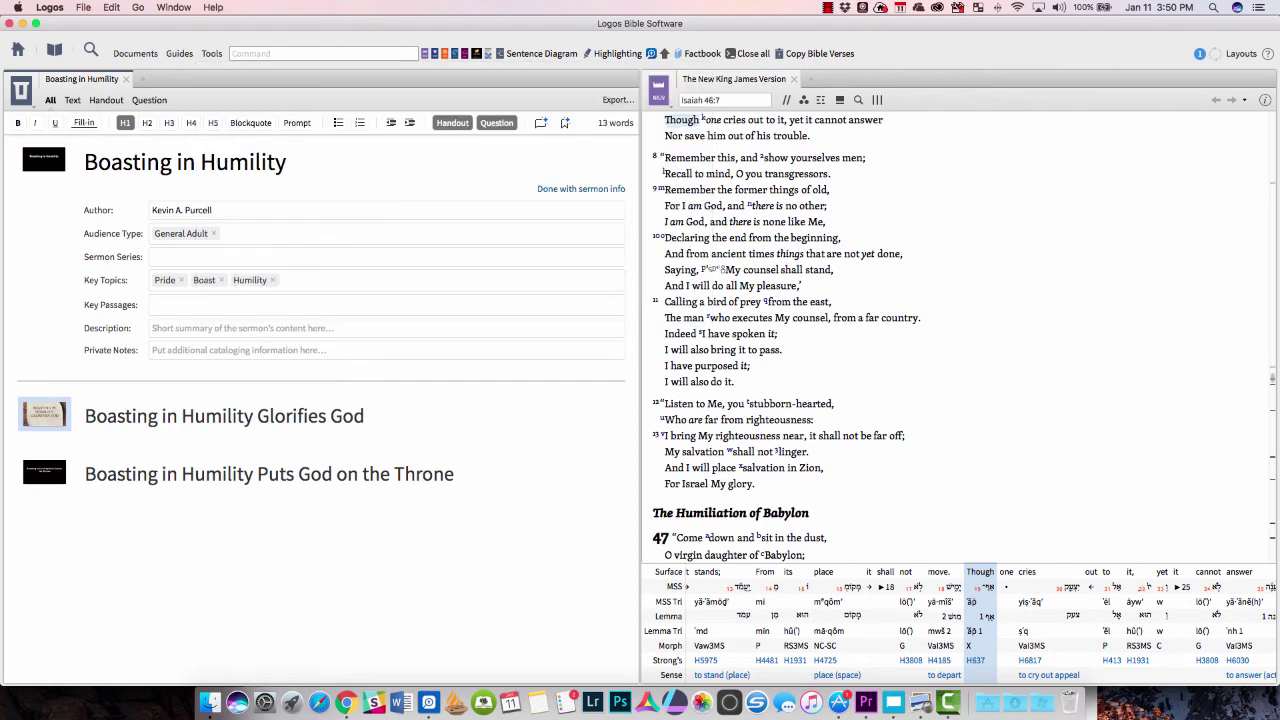
click(135, 53)
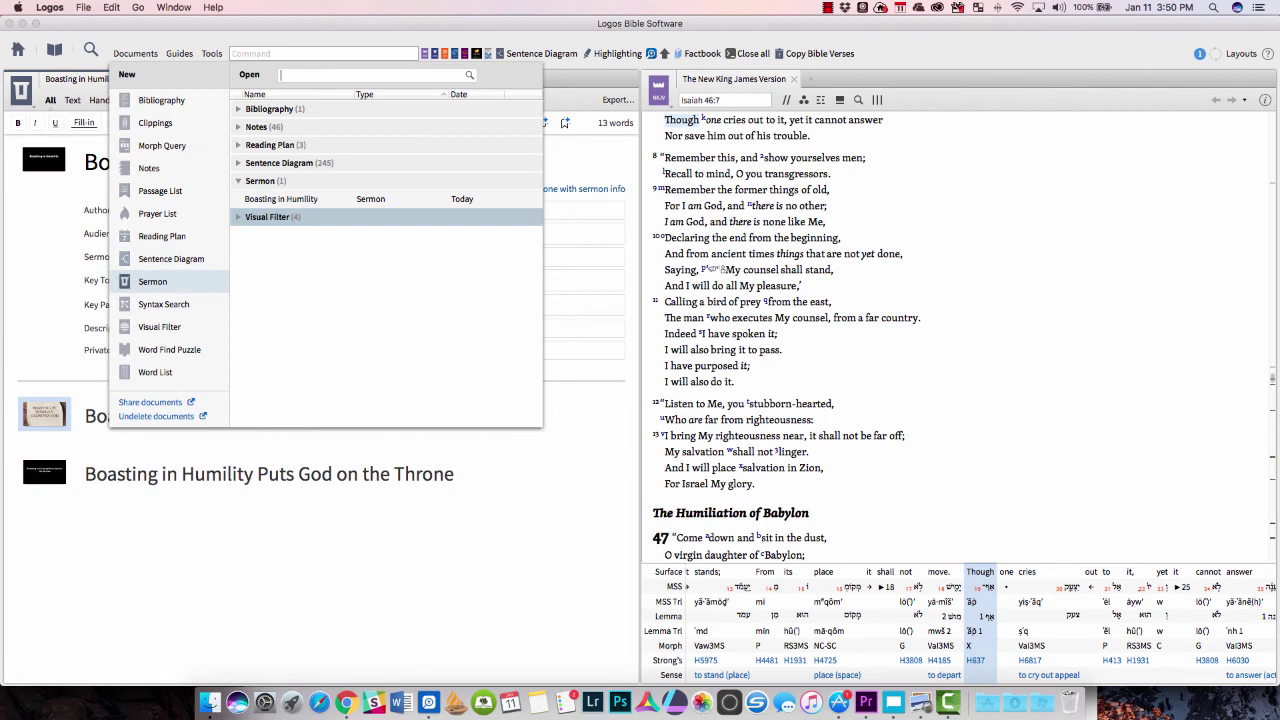
click(135, 53)
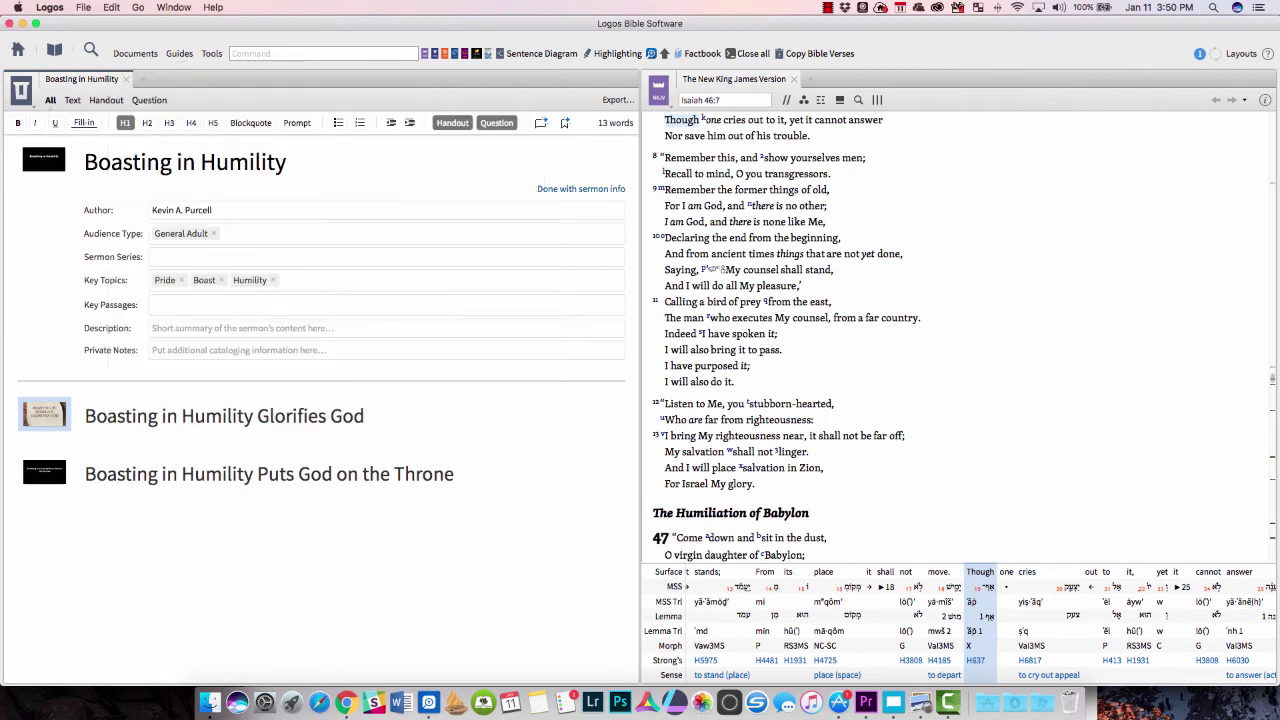
Open the slide of the sermon heading "Boasting in Humility Glorifies God" for editing in the media editor.
drag(85, 416, 366, 416)
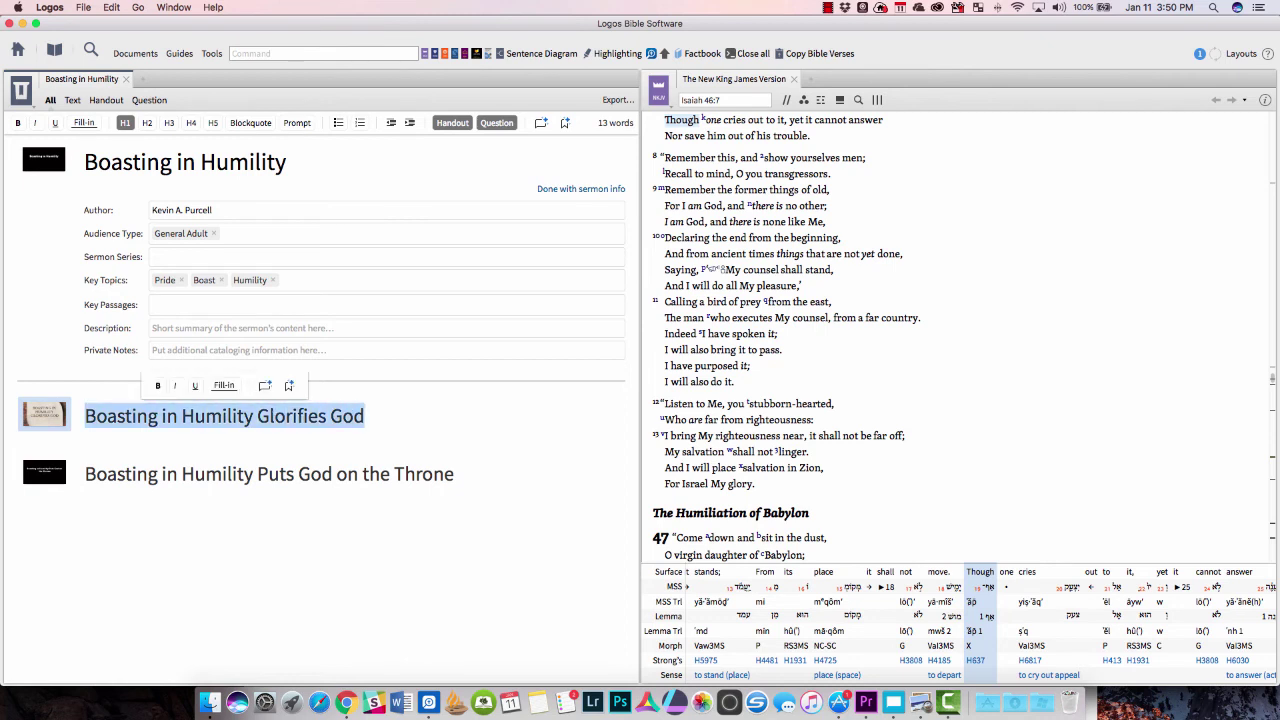
click(45, 414)
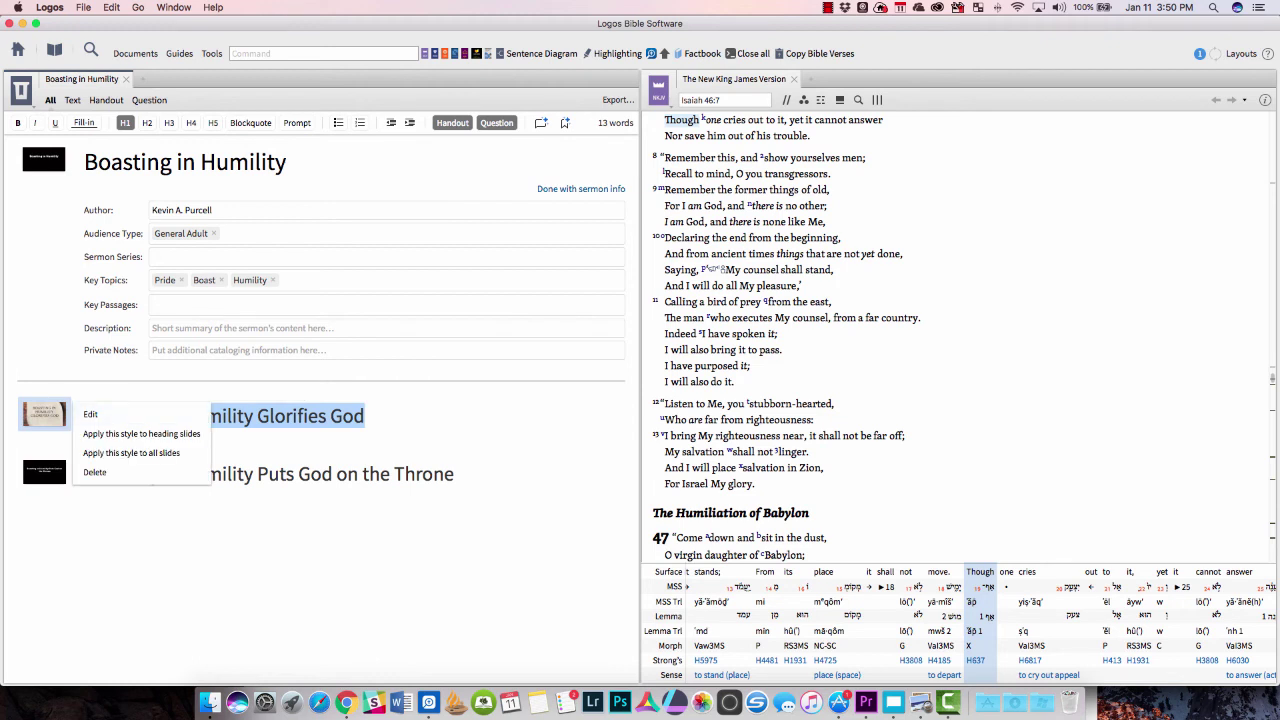
click(45, 414)
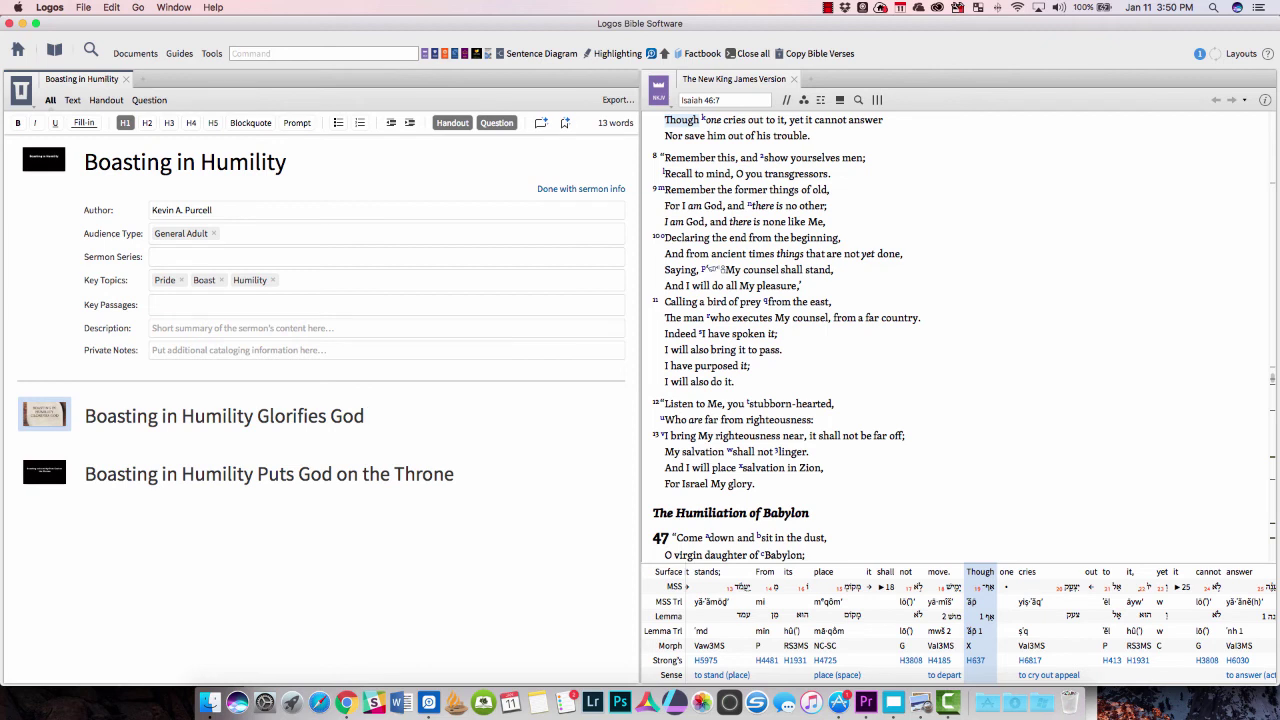
click(45, 414)
click(90, 414)
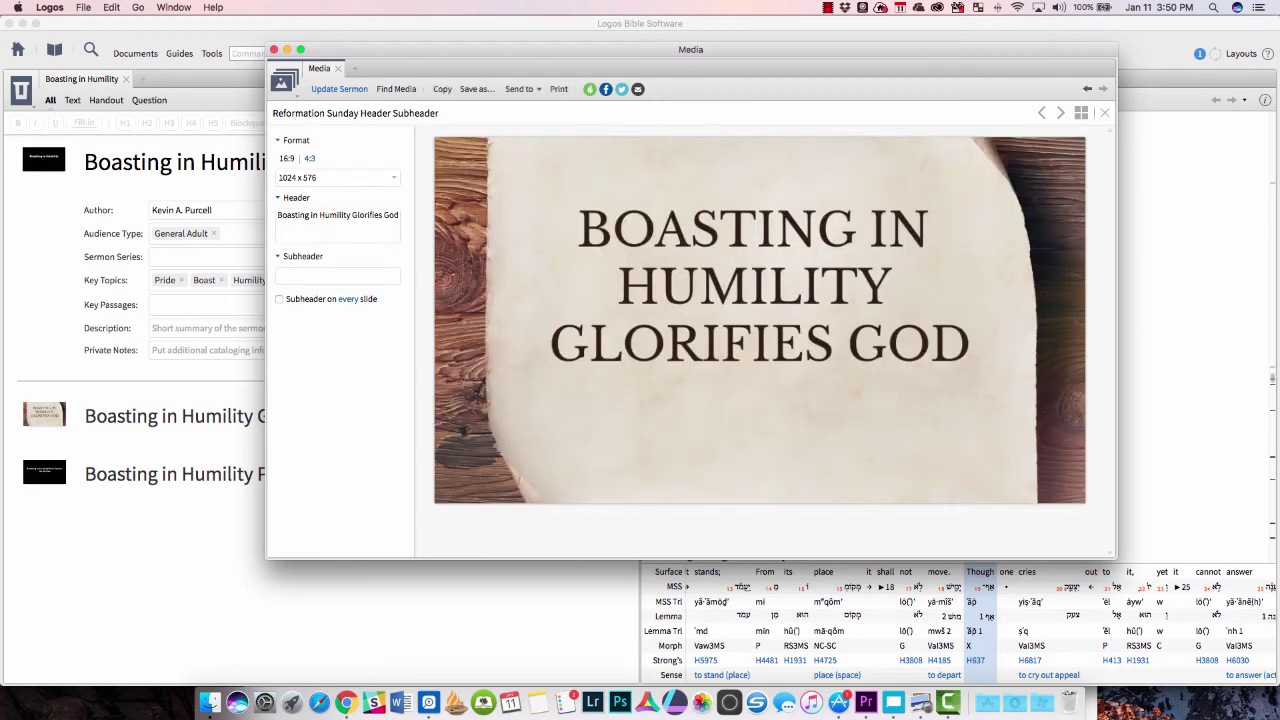
Send the "Boasting in Humility Glorifies God" slide to Proclaim Church Presentation Software and switch to Proclaim.
click(519, 89)
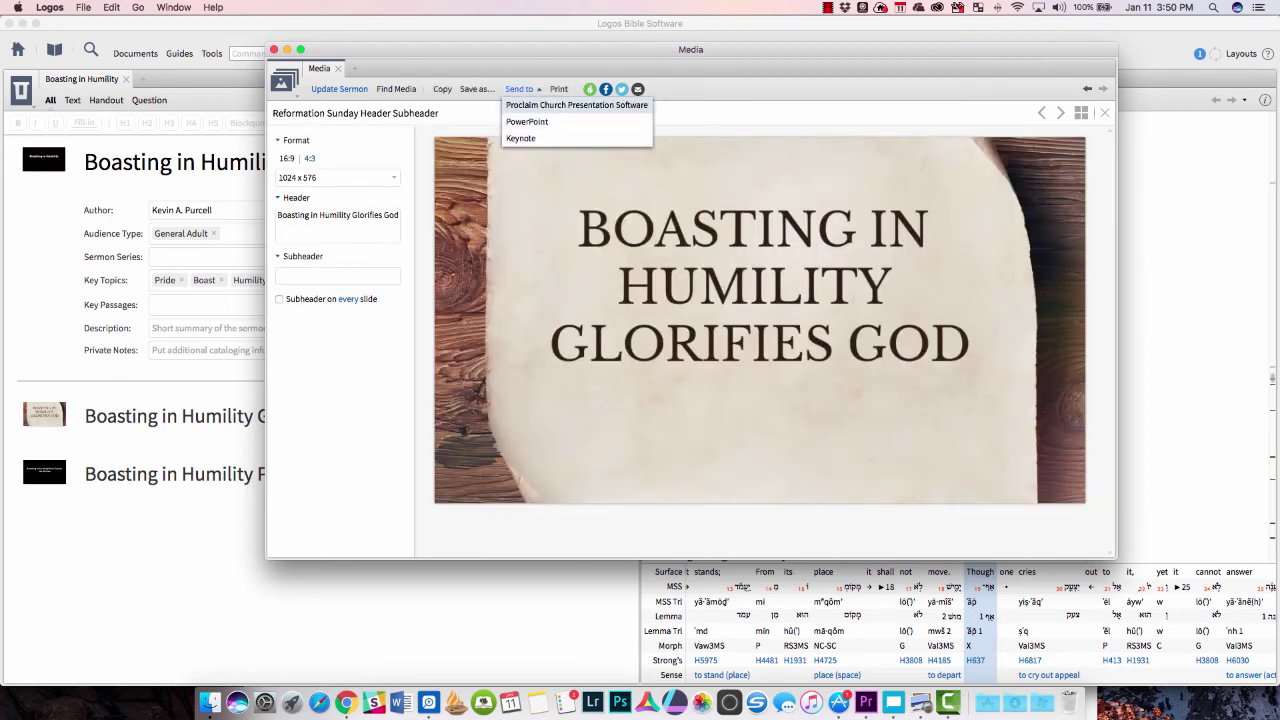
click(576, 105)
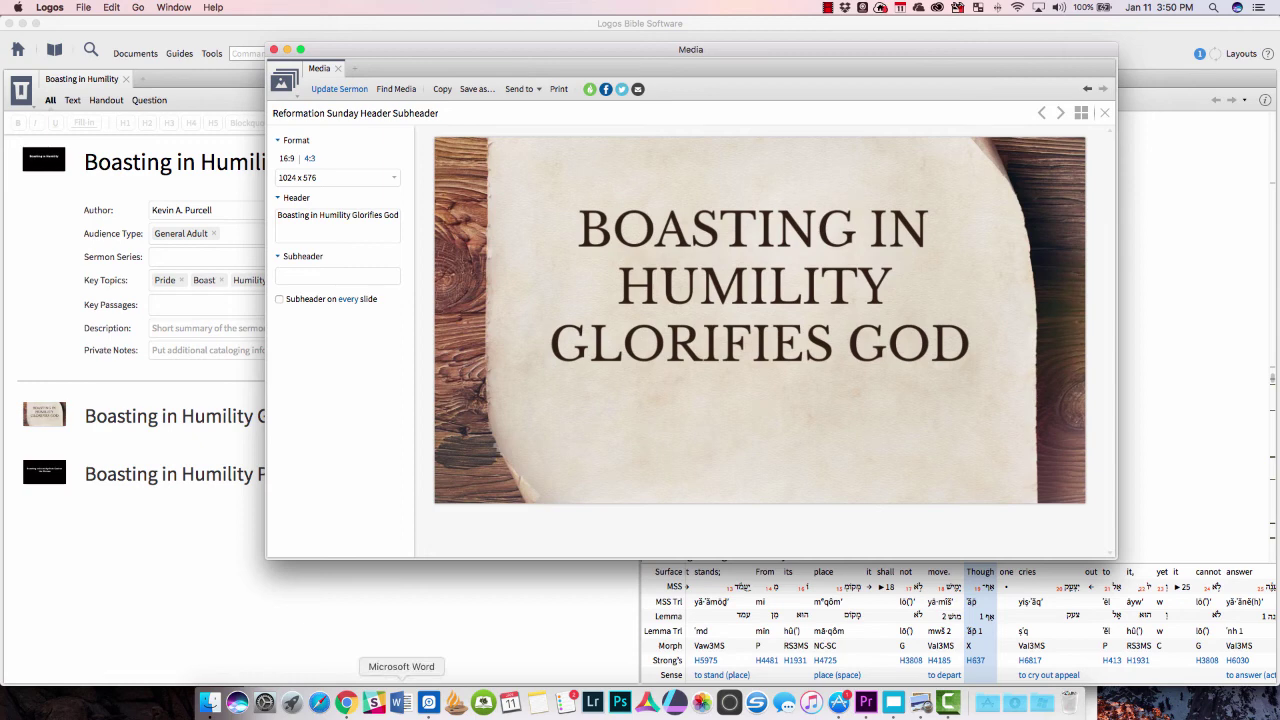
click(893, 702)
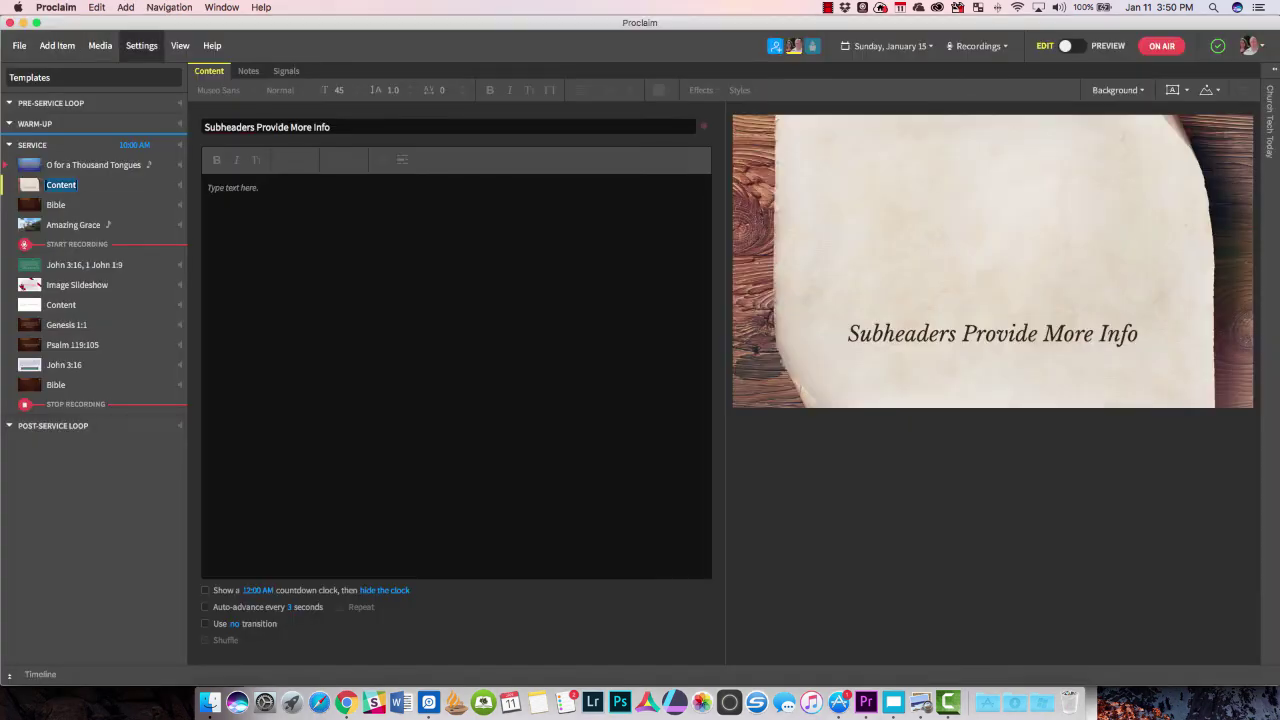
Add the reusable Content item from Templates to the service and check it against the original slide in Logos.
click(57, 45)
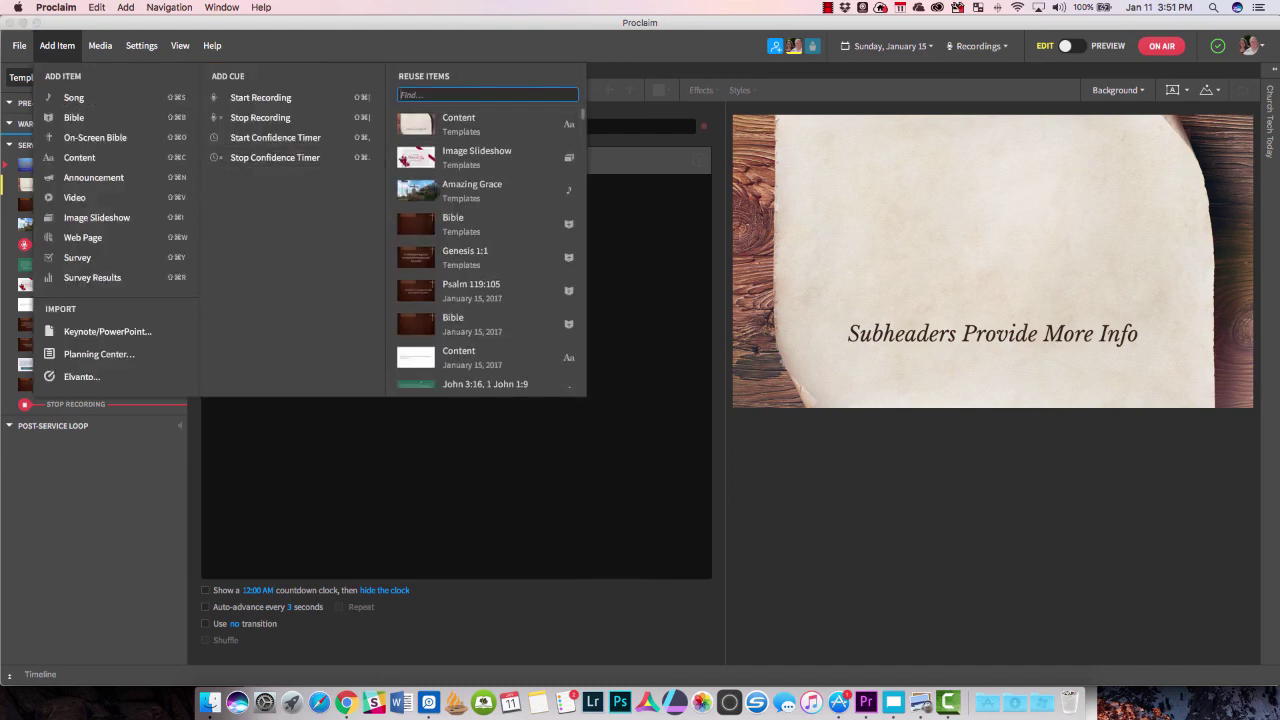
click(480, 124)
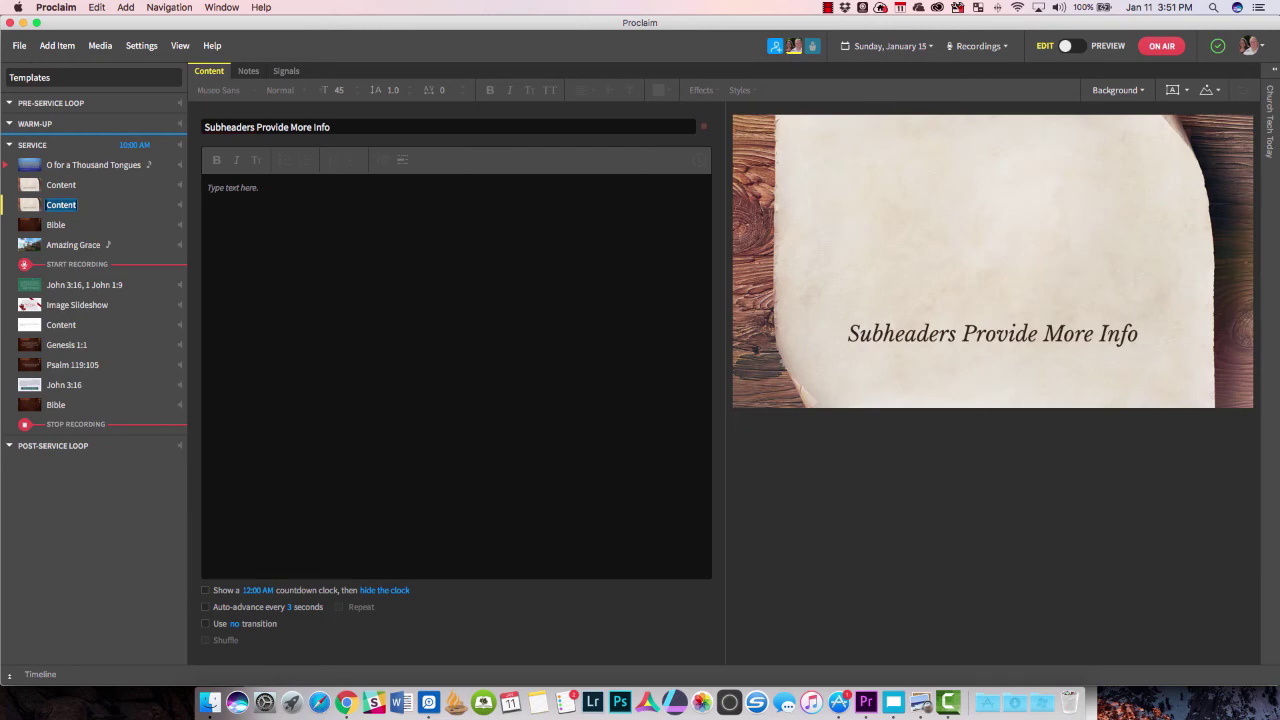
key(super+Tab)
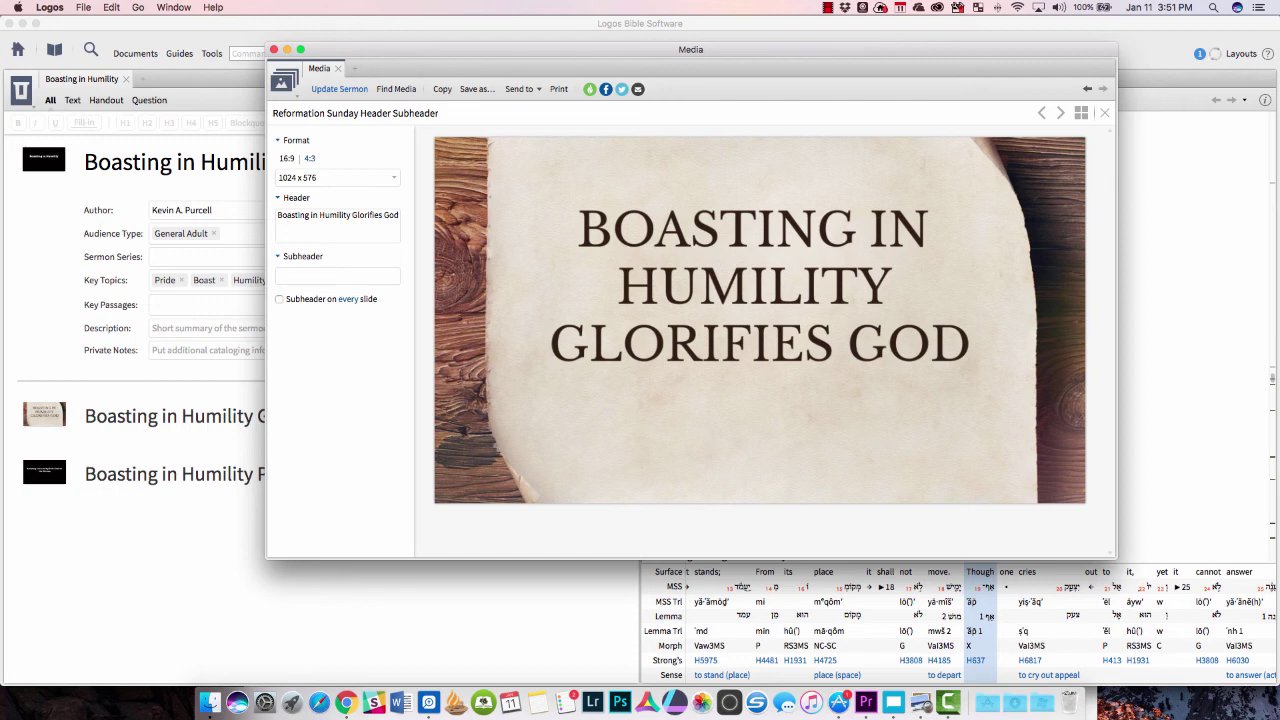
key(super+Tab)
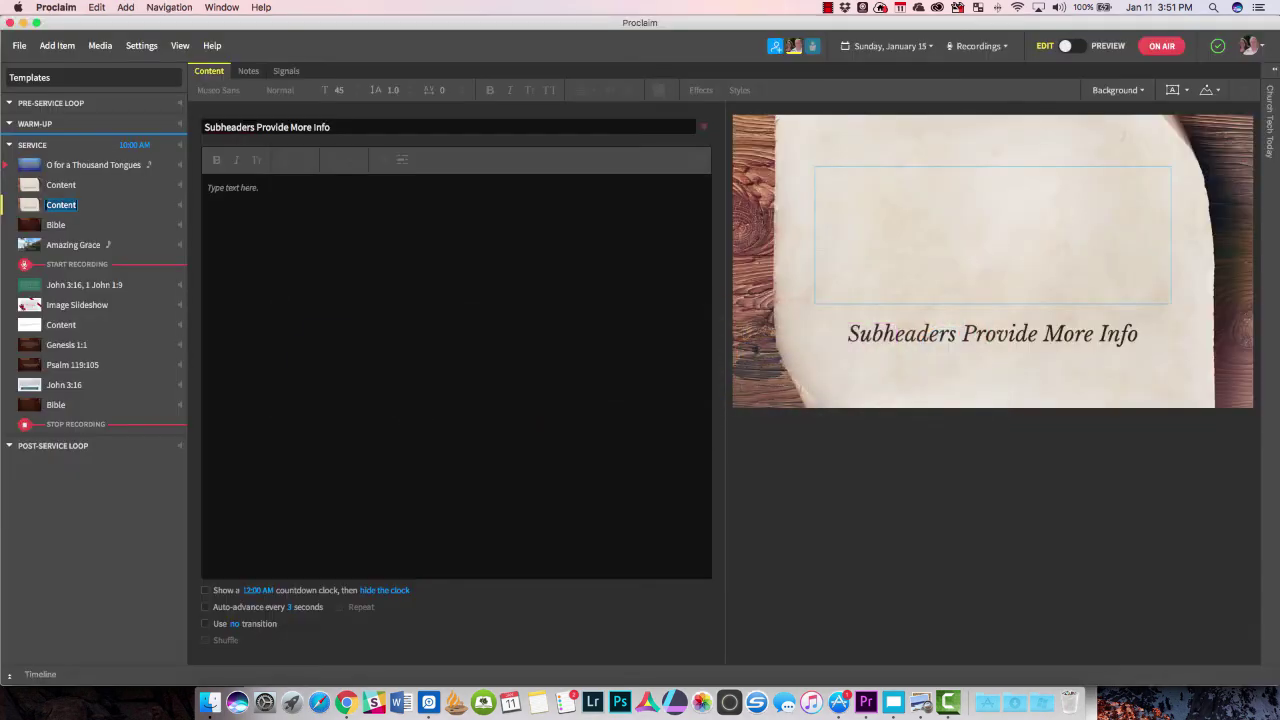
Inspect the font settings of the empty heading text box on the parchment slide and its text entry field.
click(993, 245)
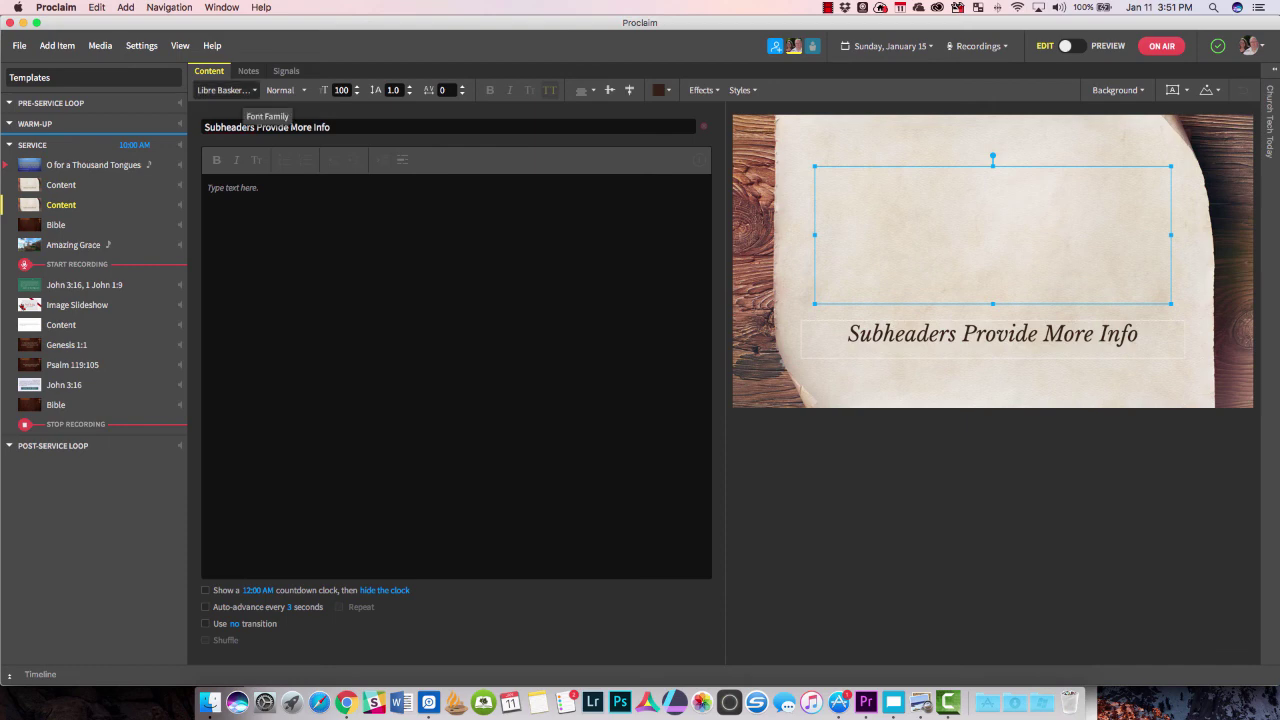
click(228, 90)
click(400, 256)
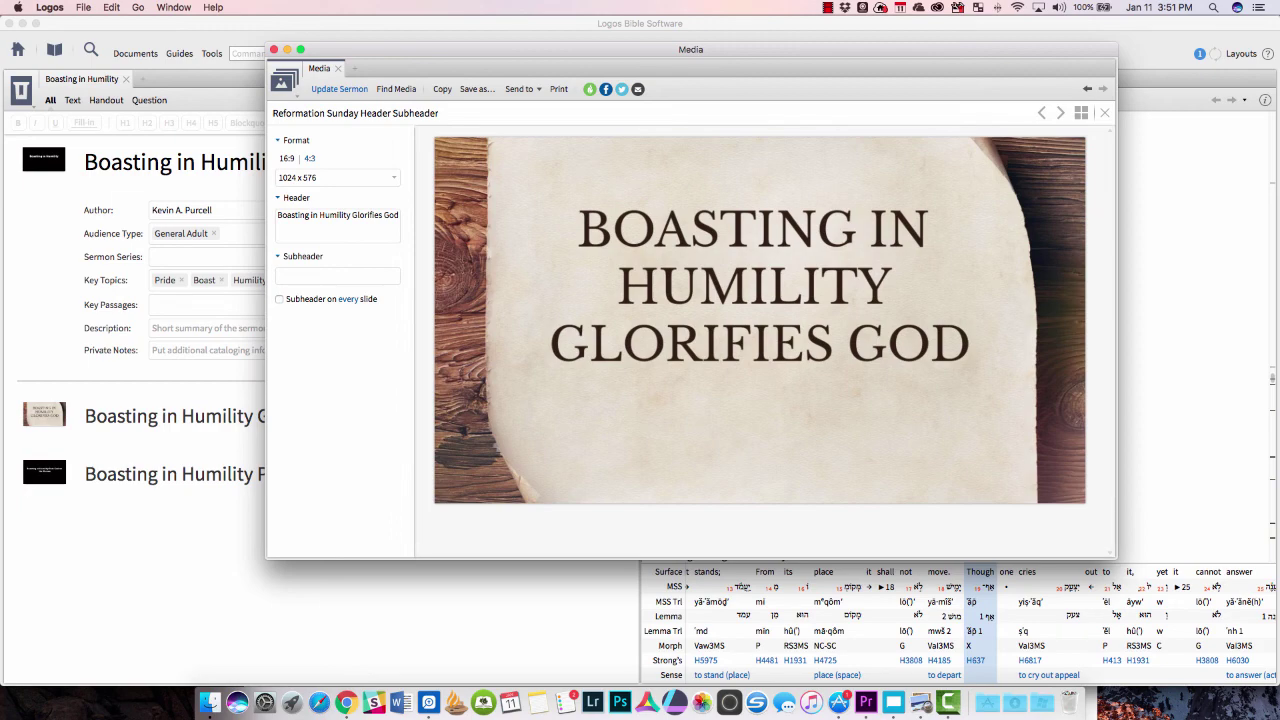
Update the Logos sermon with the parchment-style slide for "Boasting in Humility Glorifies God" and check the slide's style options.
click(339, 89)
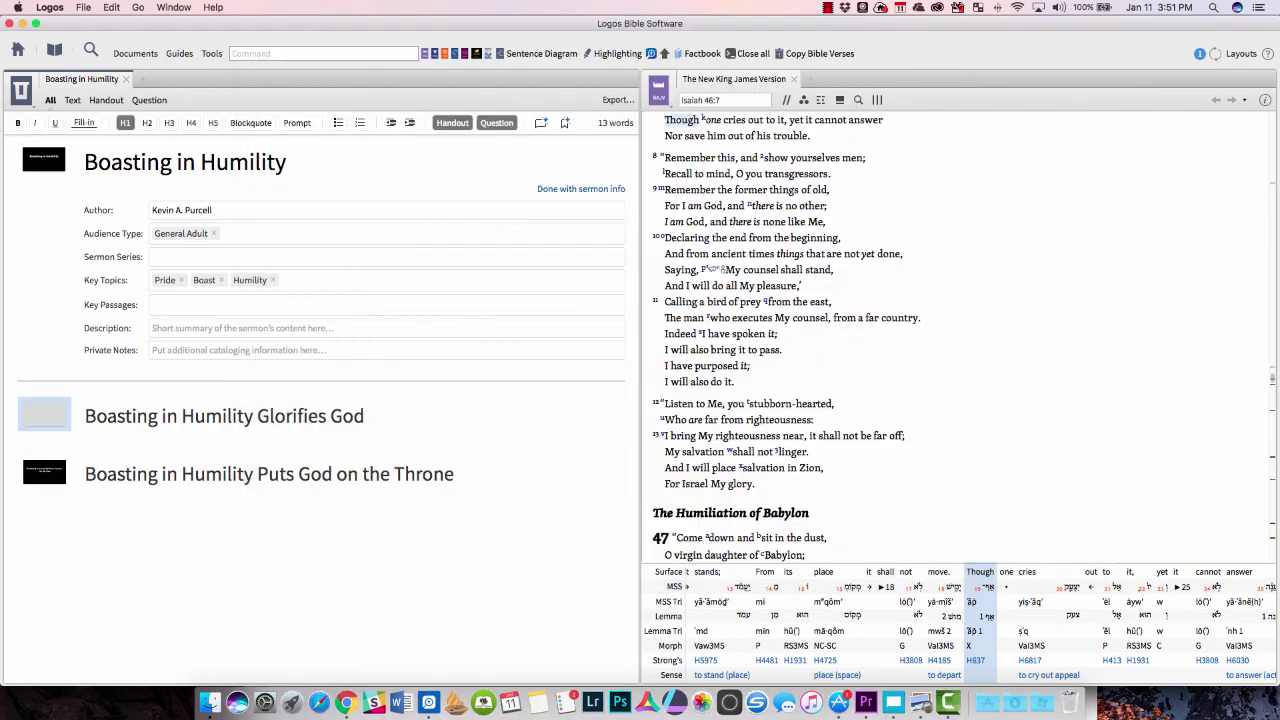
right_click(70, 406)
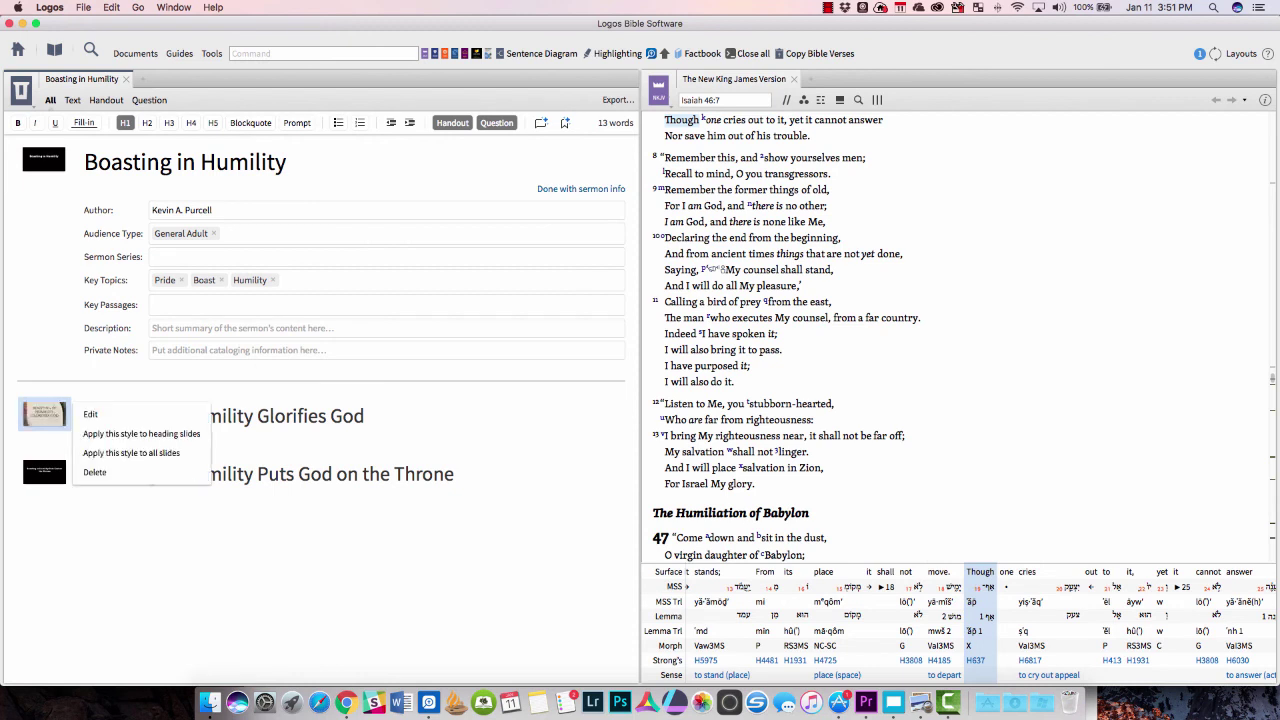
click(455, 474)
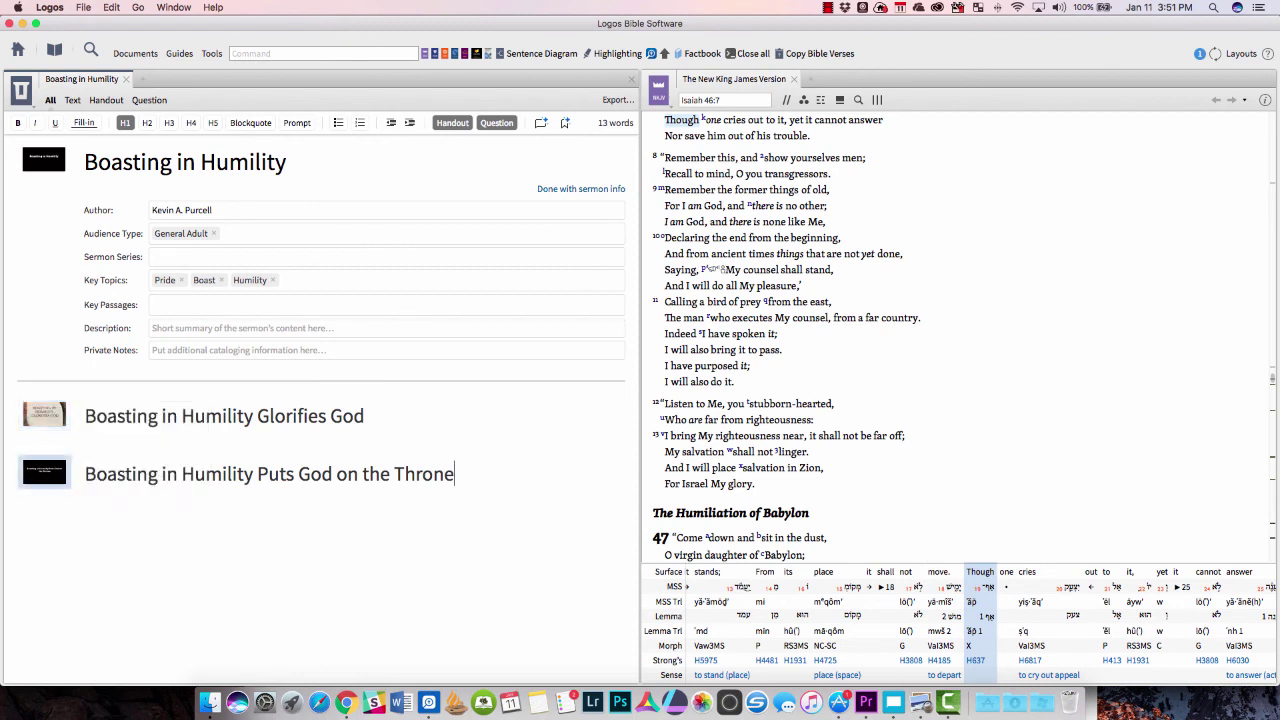
Export the whole "Boasting in Humility" sermon to the first Templates presentation in Proclaim and switch to Proclaim.
click(618, 100)
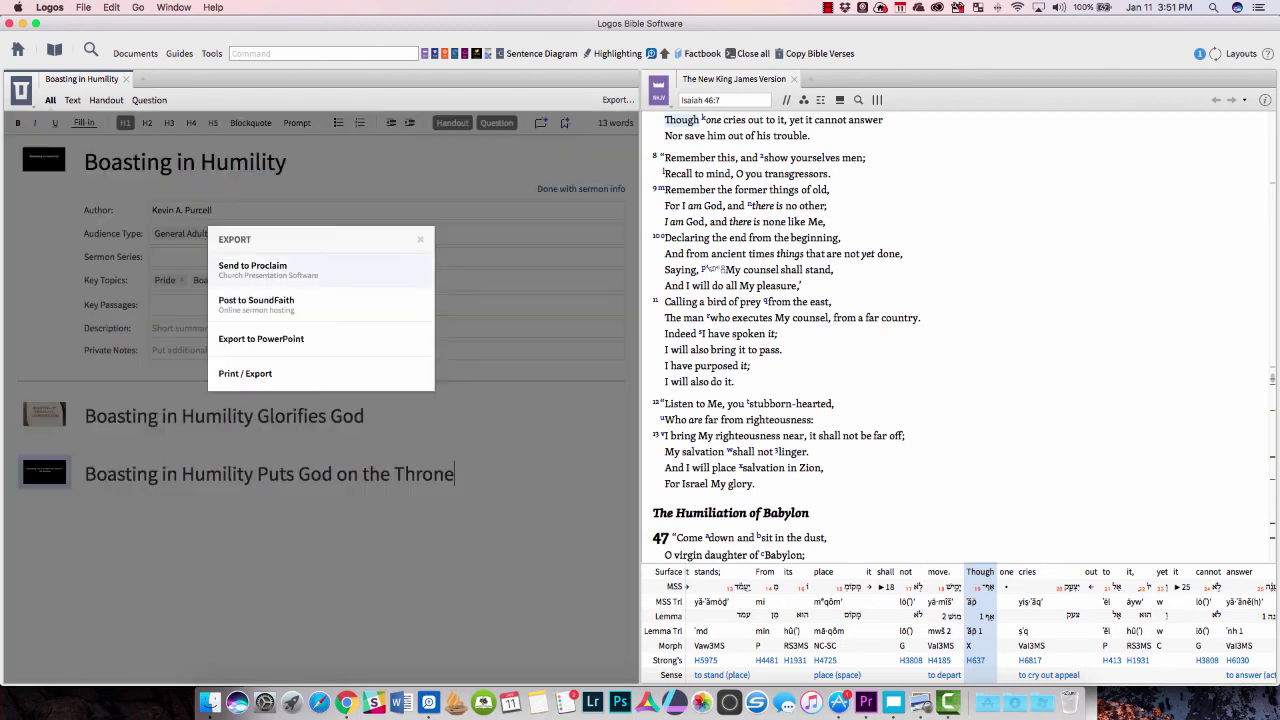
click(252, 268)
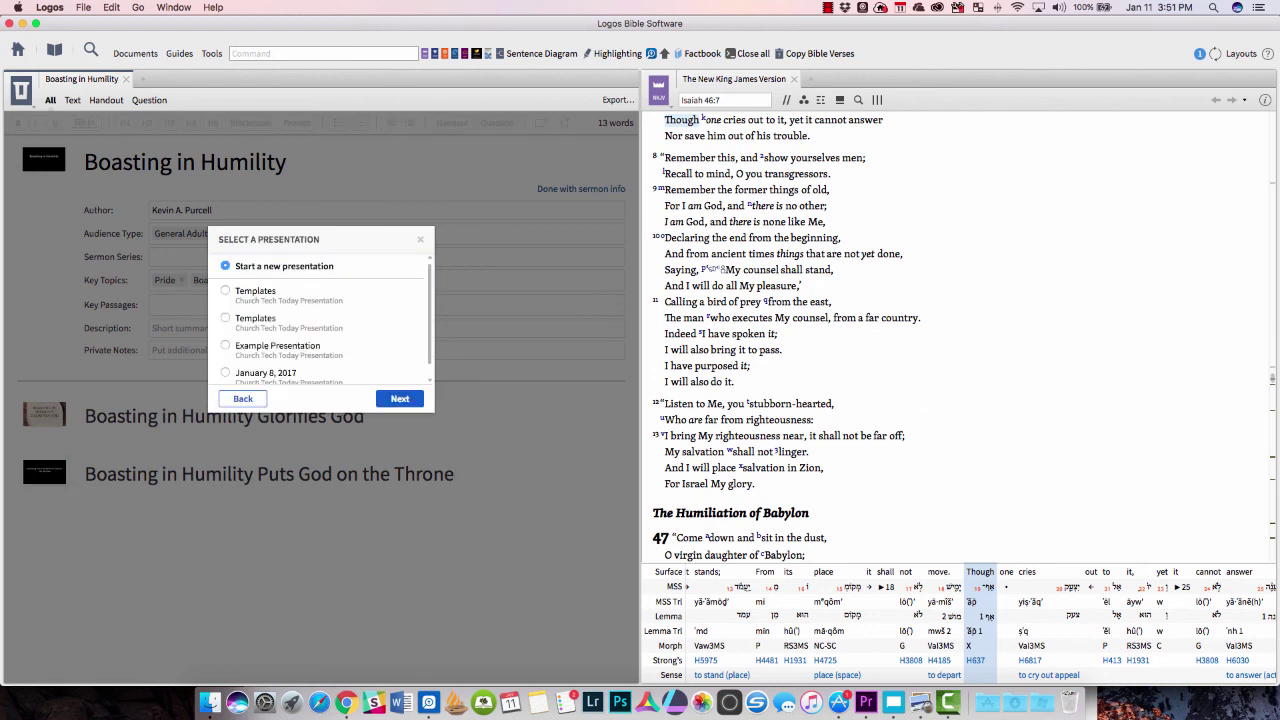
click(225, 290)
click(400, 399)
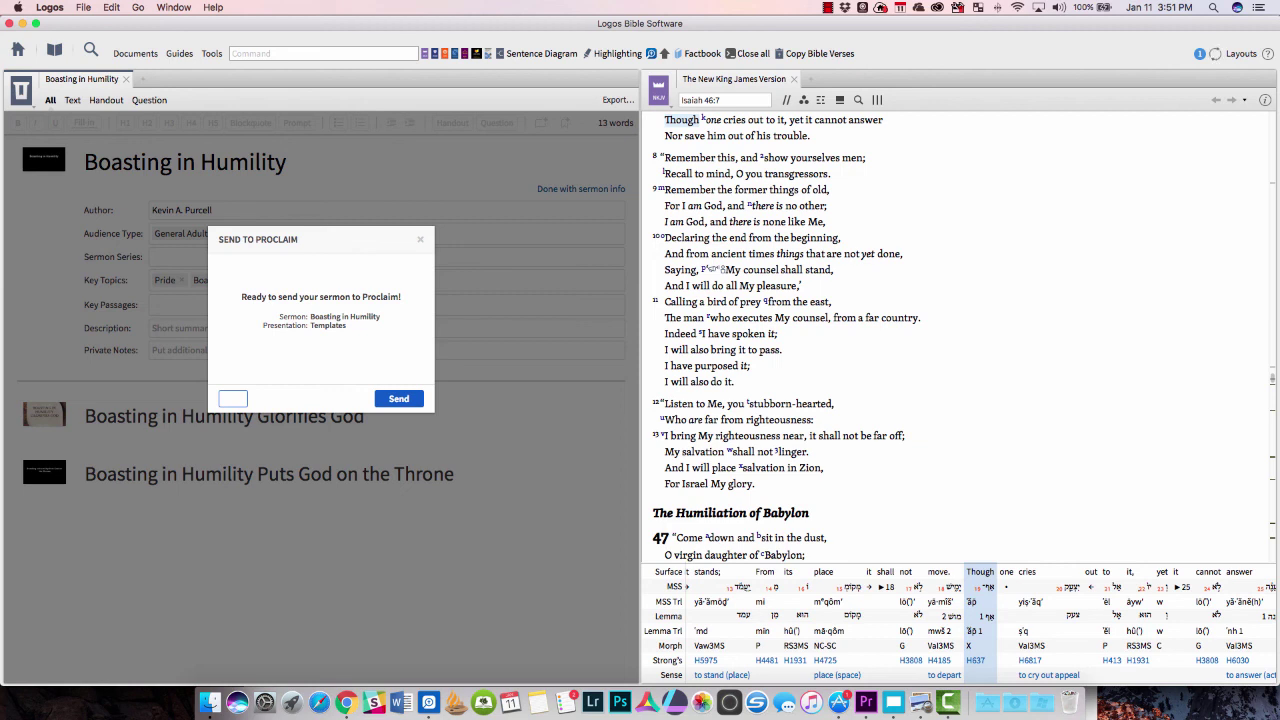
key(Return)
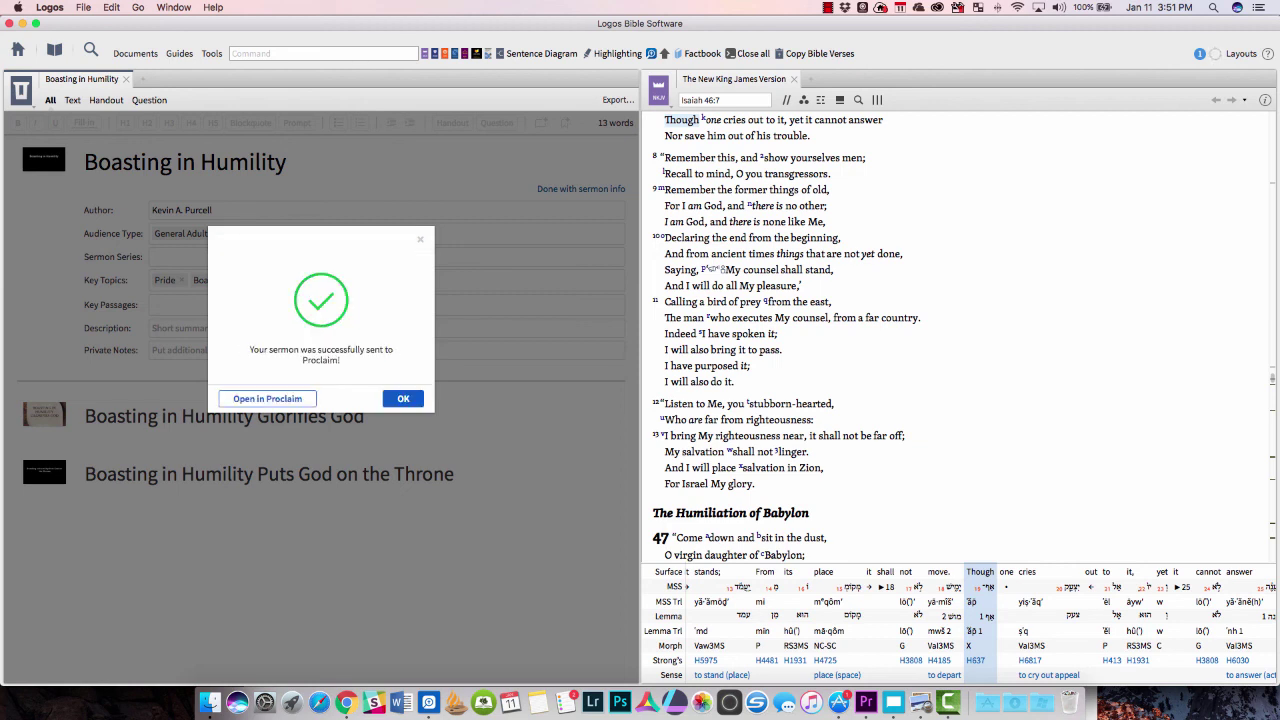
key(Return)
click(893, 702)
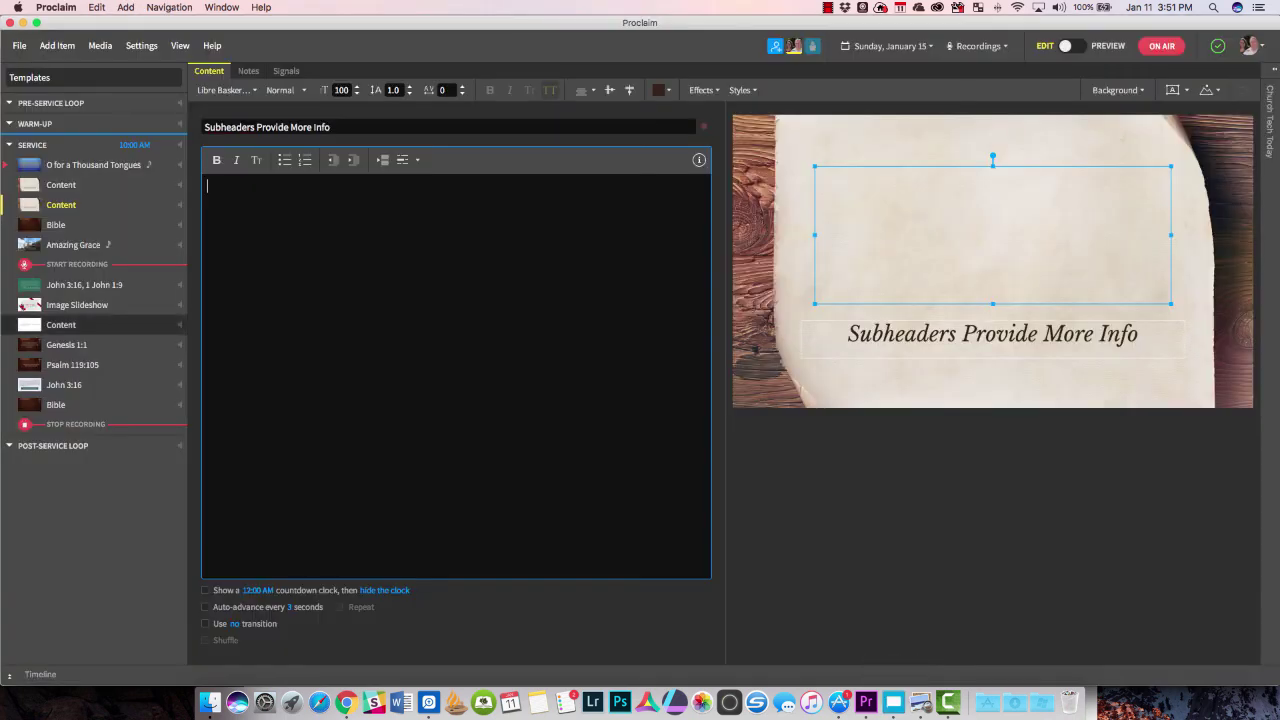
Check the service's first two Content items, take the presentation off air from the preview and return to editing.
click(61, 185)
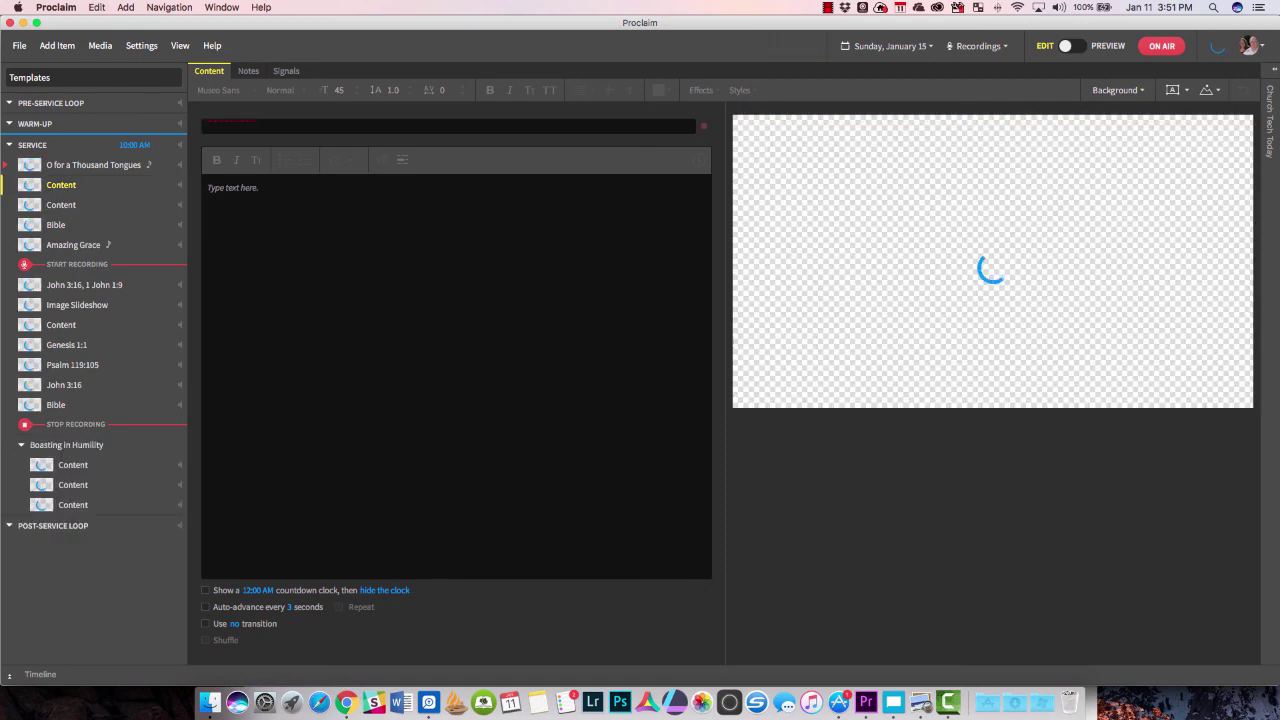
click(61, 205)
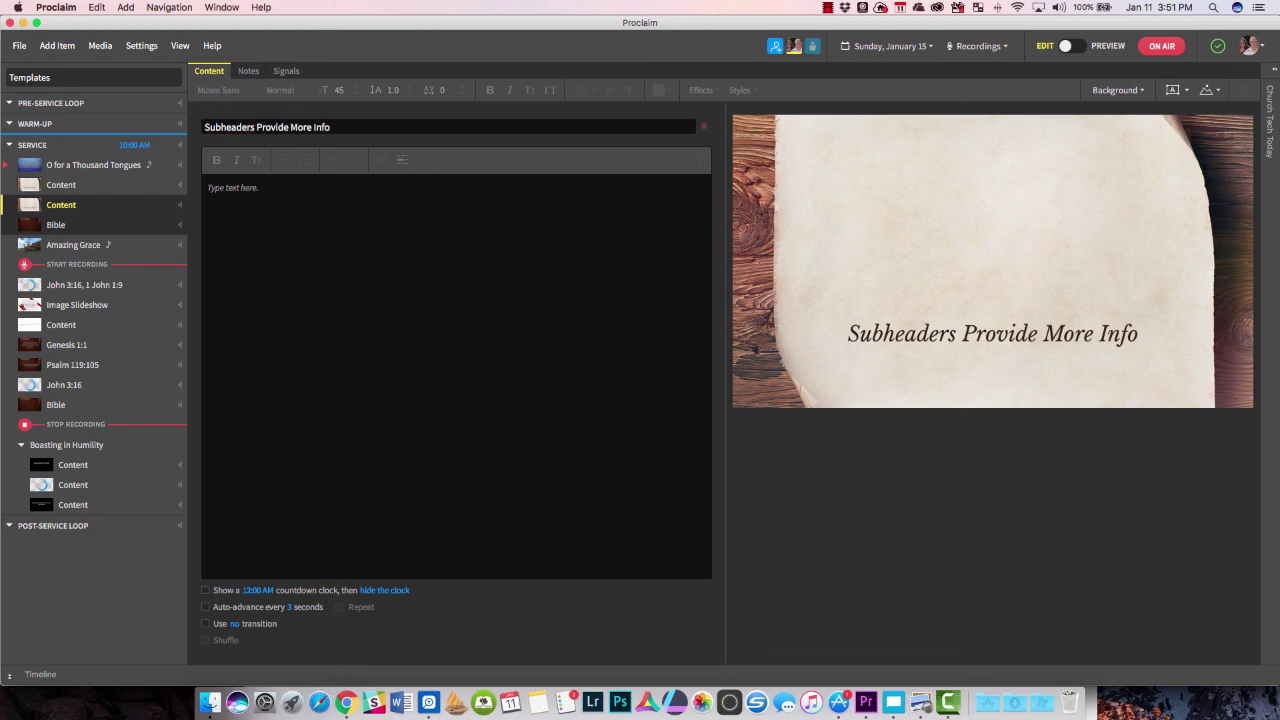
click(1072, 46)
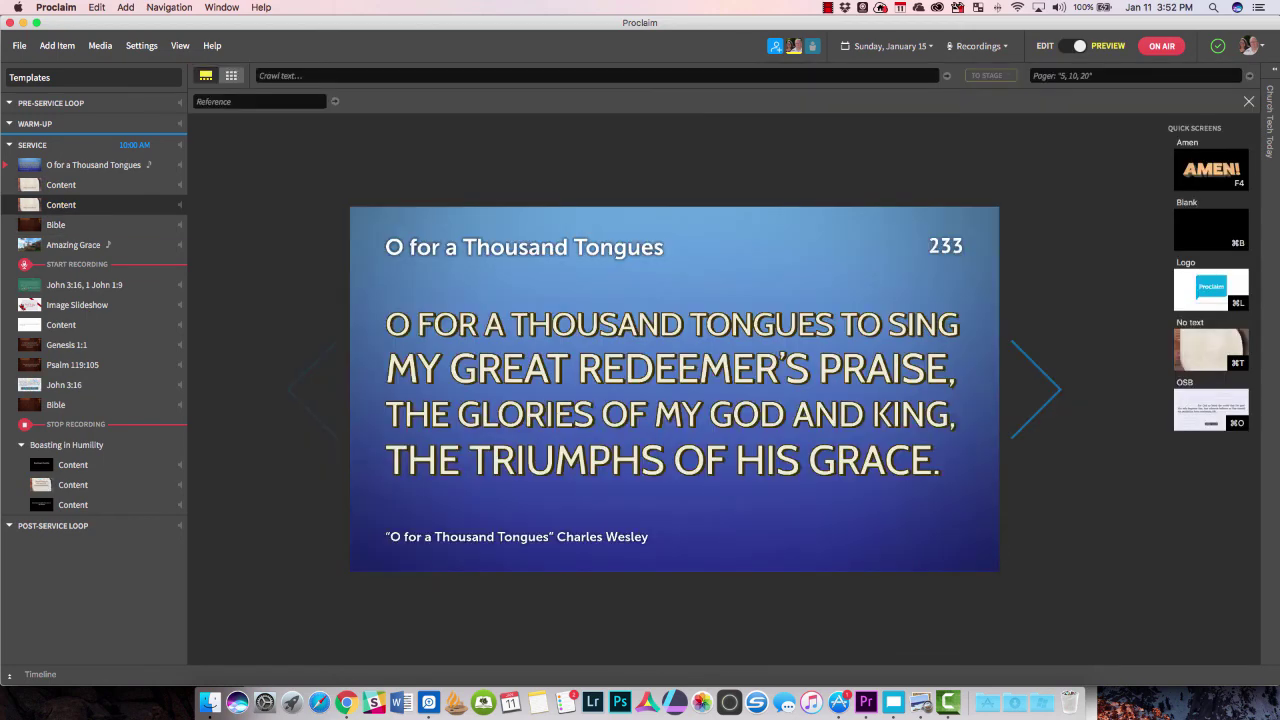
click(1161, 46)
key(super+e)
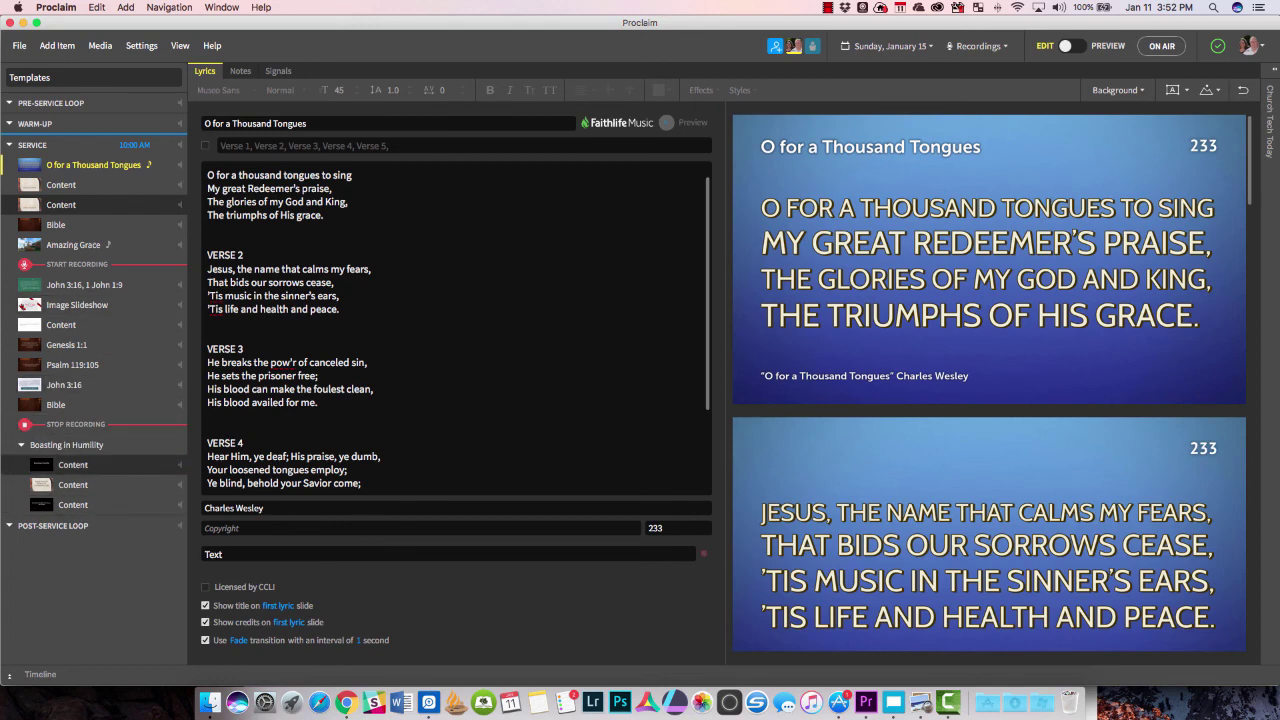
Review the three slides in the Boasting in Humility group and move the group directly above Genesis 1:1 in the service.
click(73, 465)
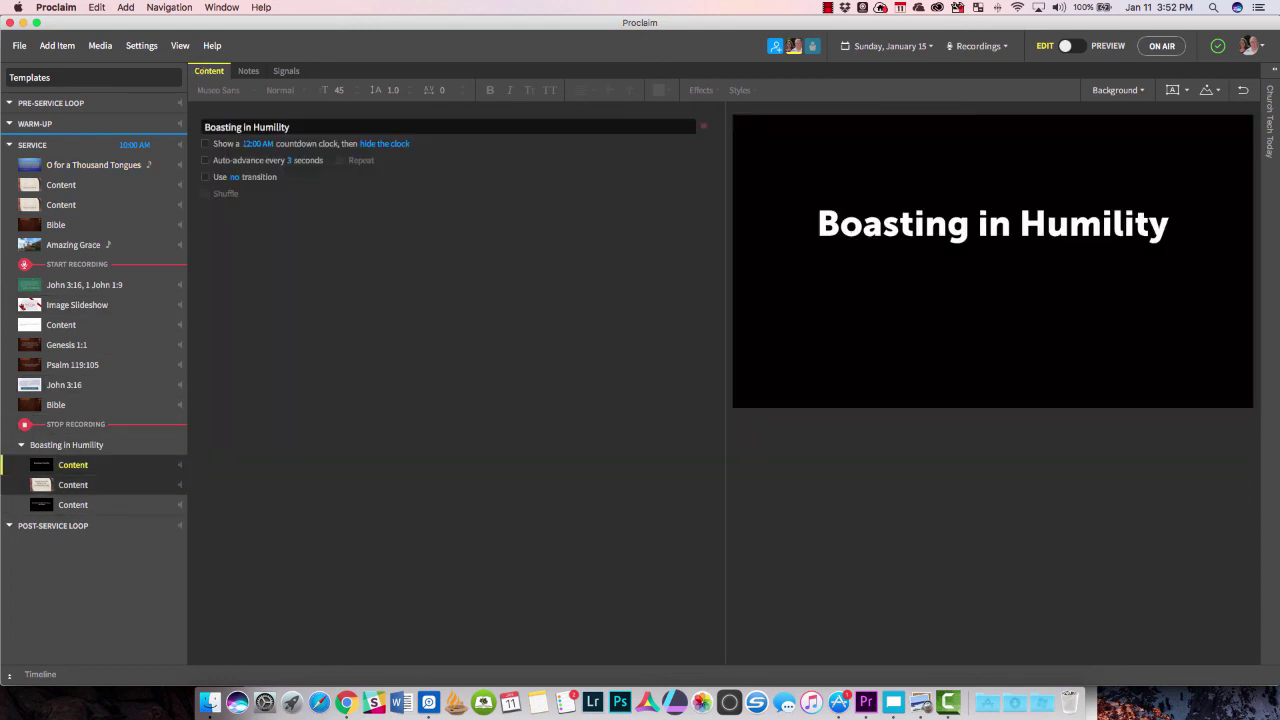
click(73, 485)
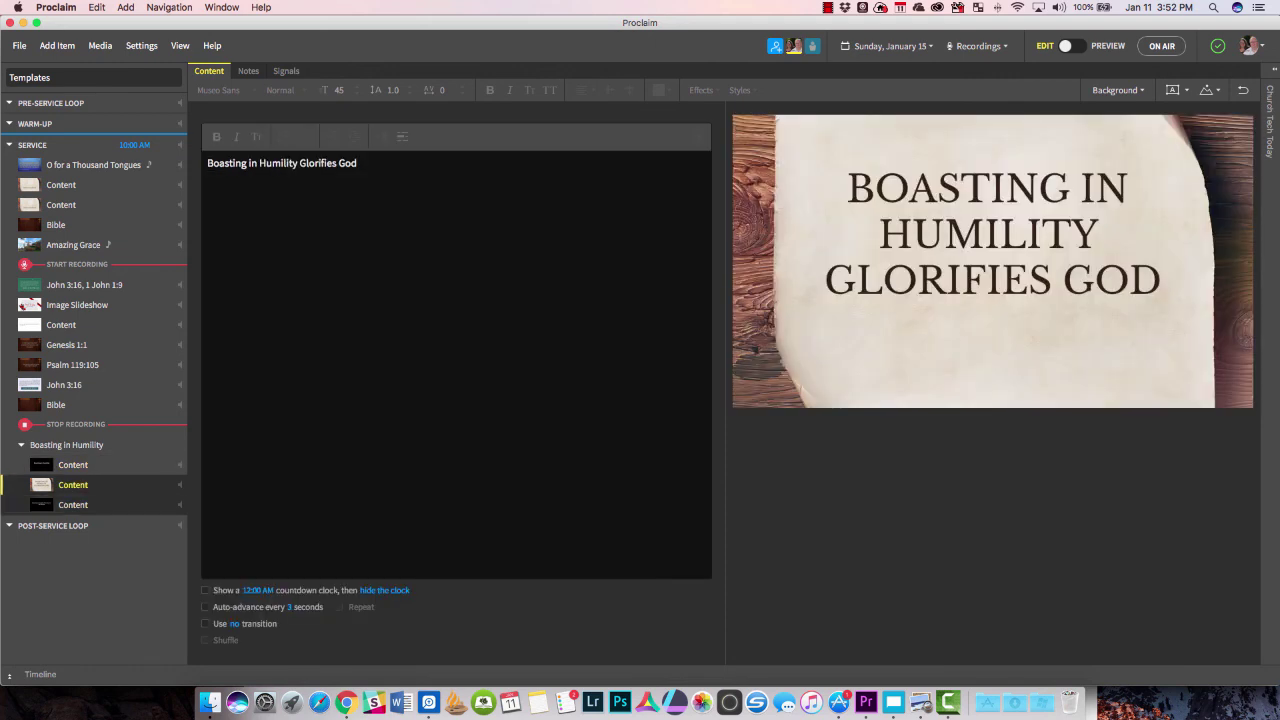
click(73, 505)
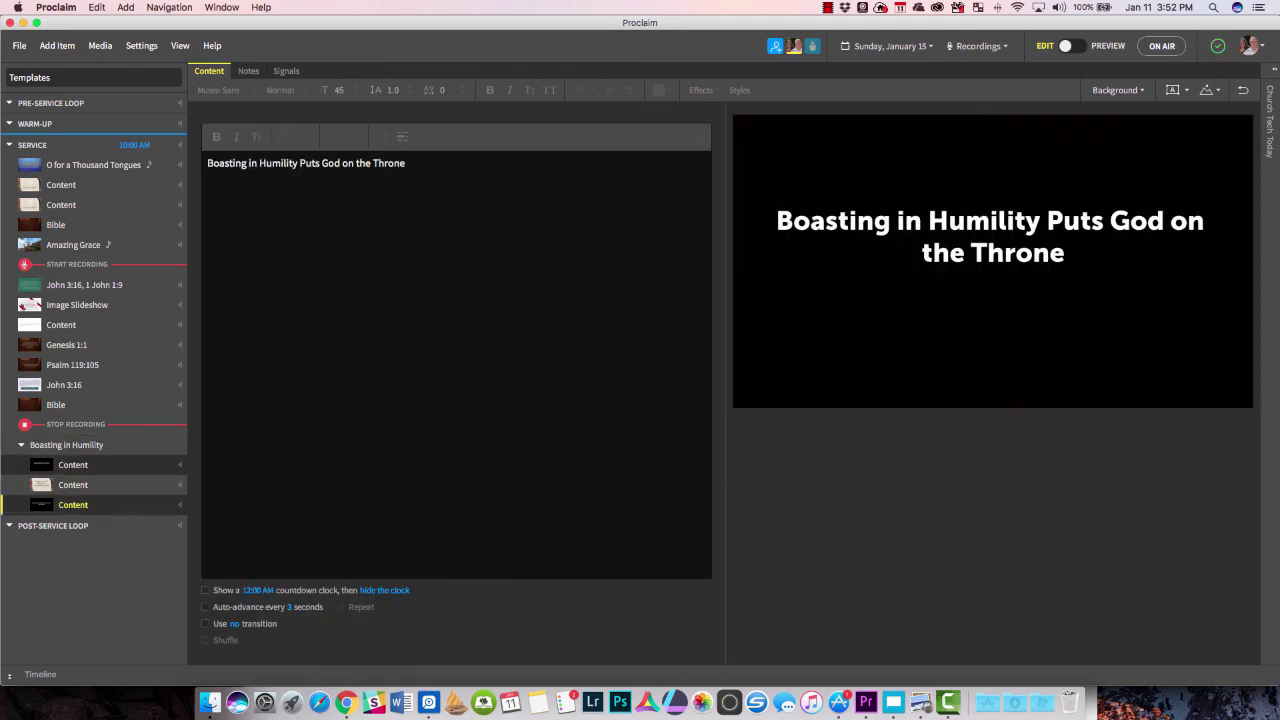
click(21, 445)
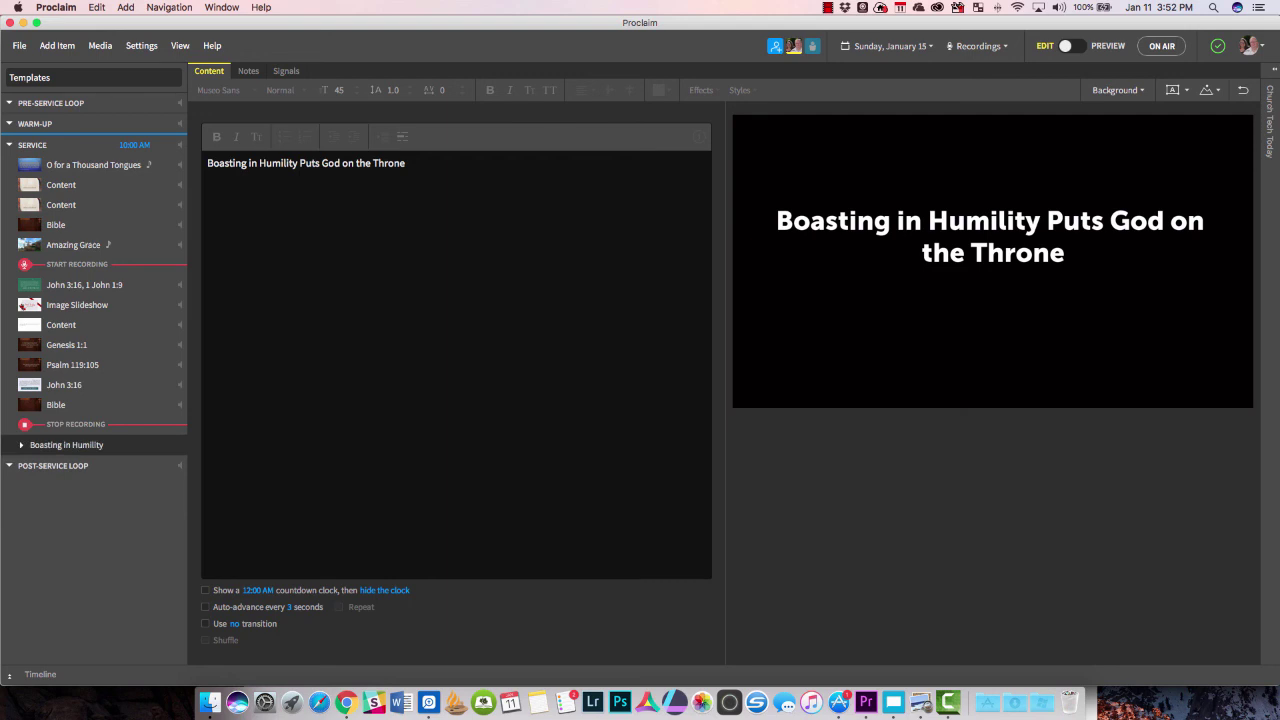
drag(66, 445, 106, 335)
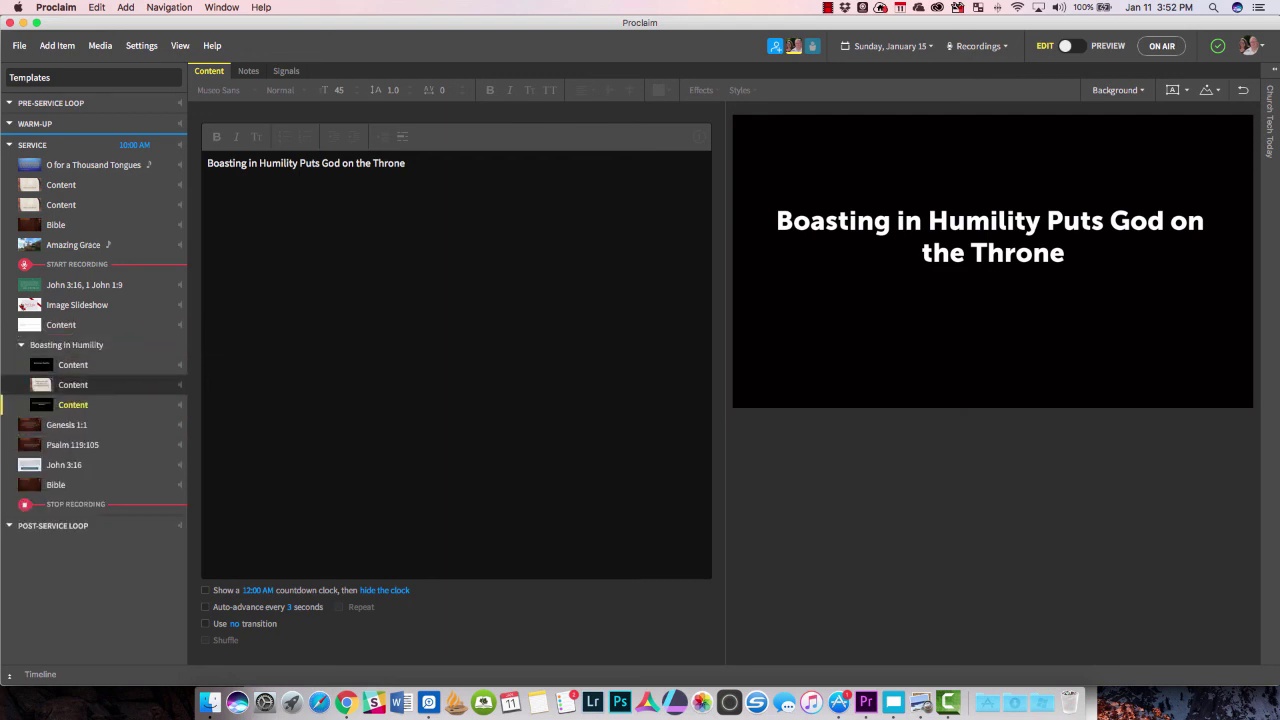